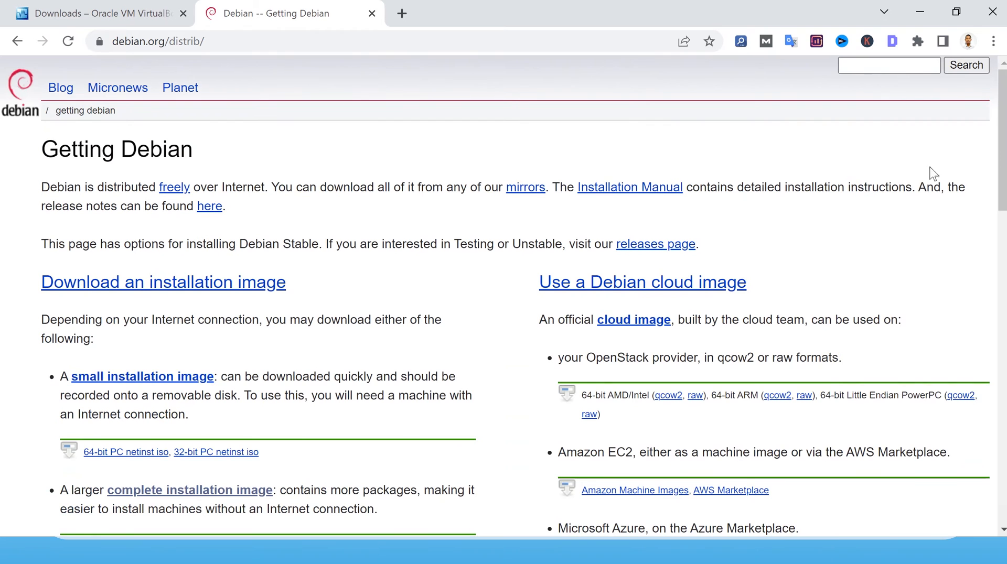
Scroll through the Getting Debian page and follow the 'complete installation image' link.
drag(1002, 168, 1002, 221)
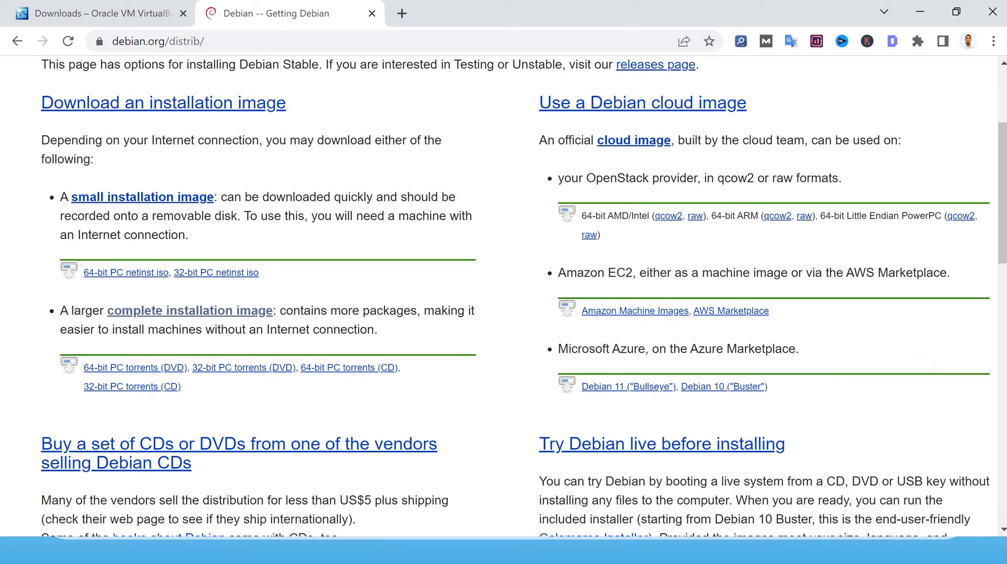
scroll(644, 174, up, 1)
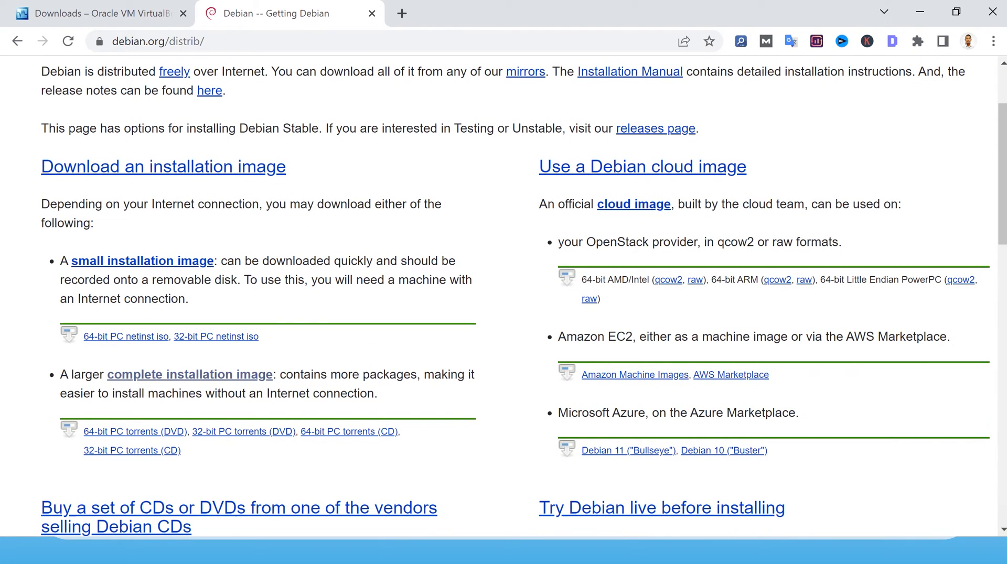
scroll(604, 204, down, 1)
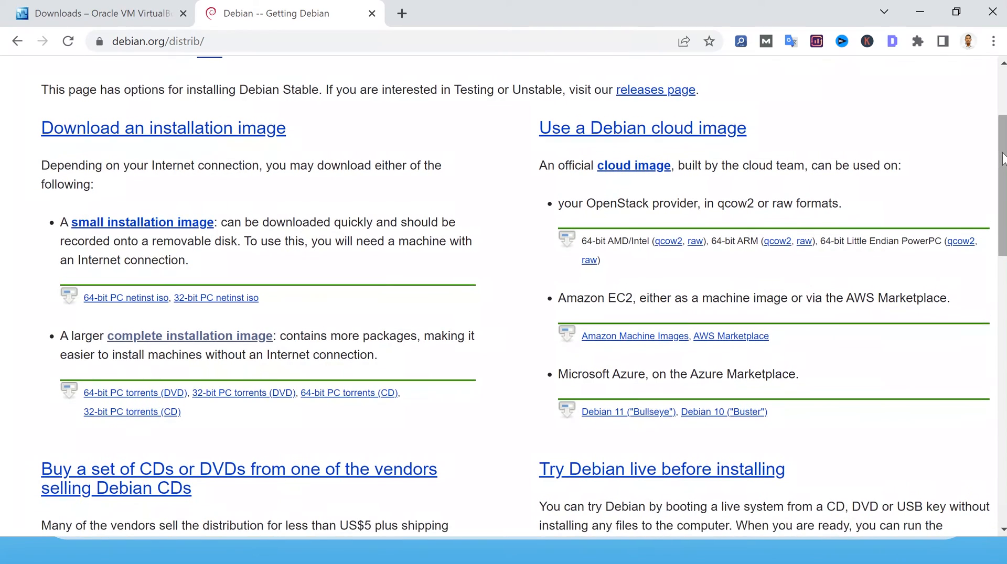
scroll(604, 204, down, 2)
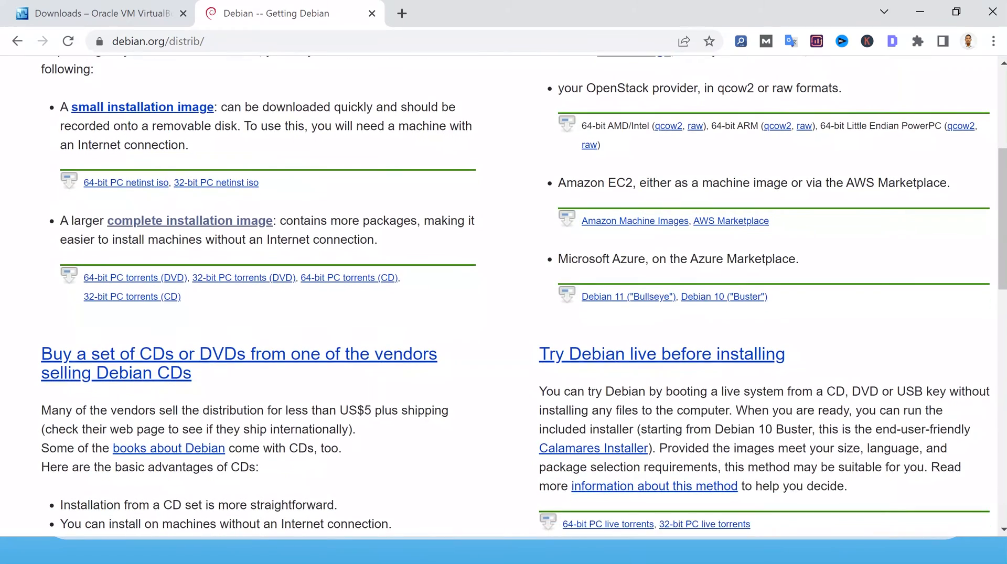
scroll(333, 294, up, 2)
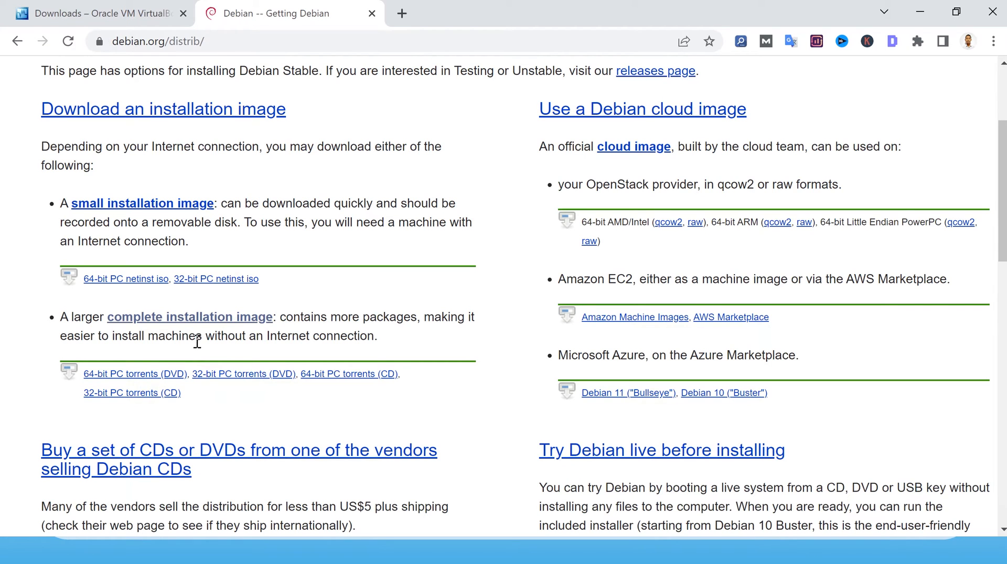
click(212, 320)
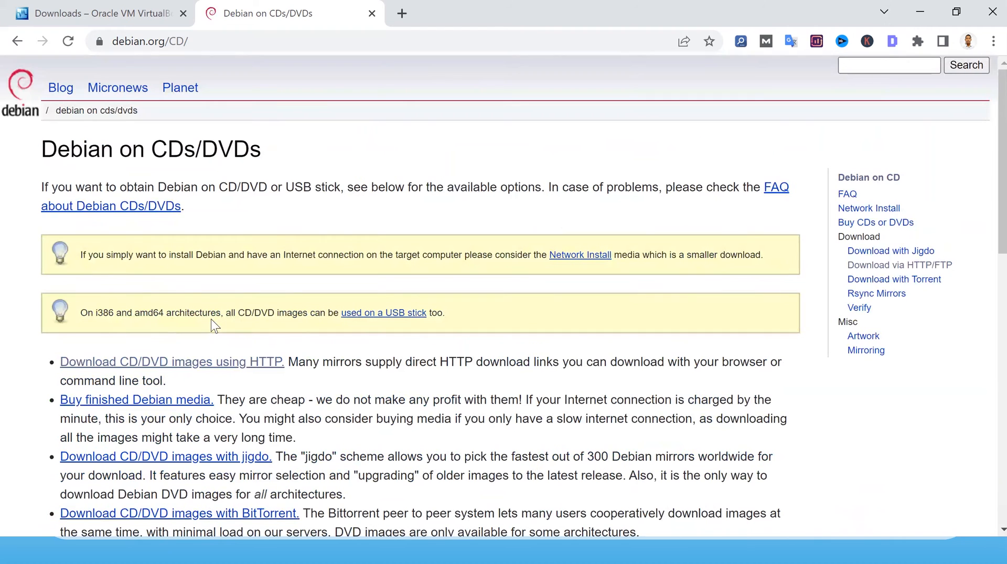
Scroll down the Debian on CDs/DVDs page and follow 'Download CD/DVD images using HTTP'.
scroll(214, 326, down, 10)
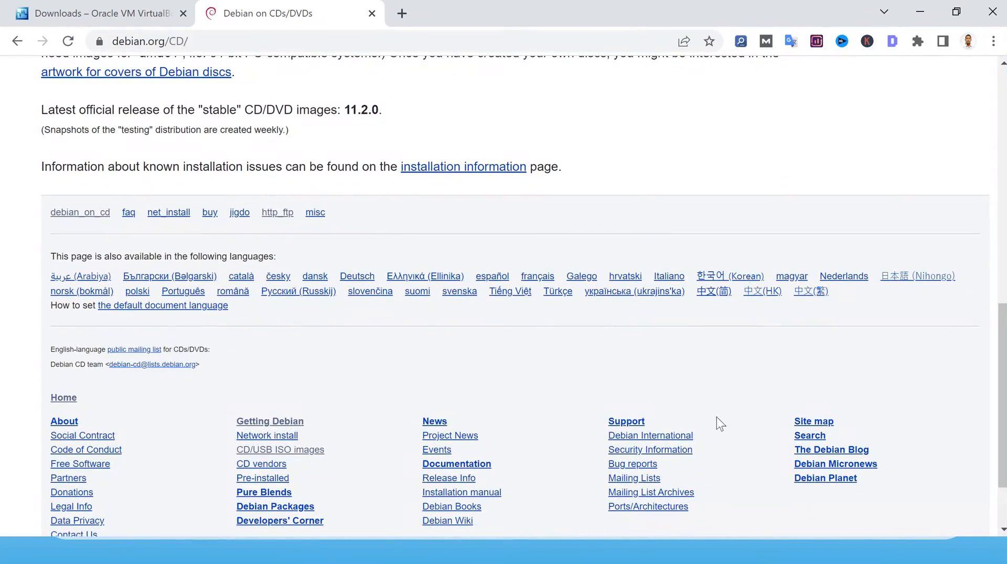
drag(1002, 379, 1002, 168)
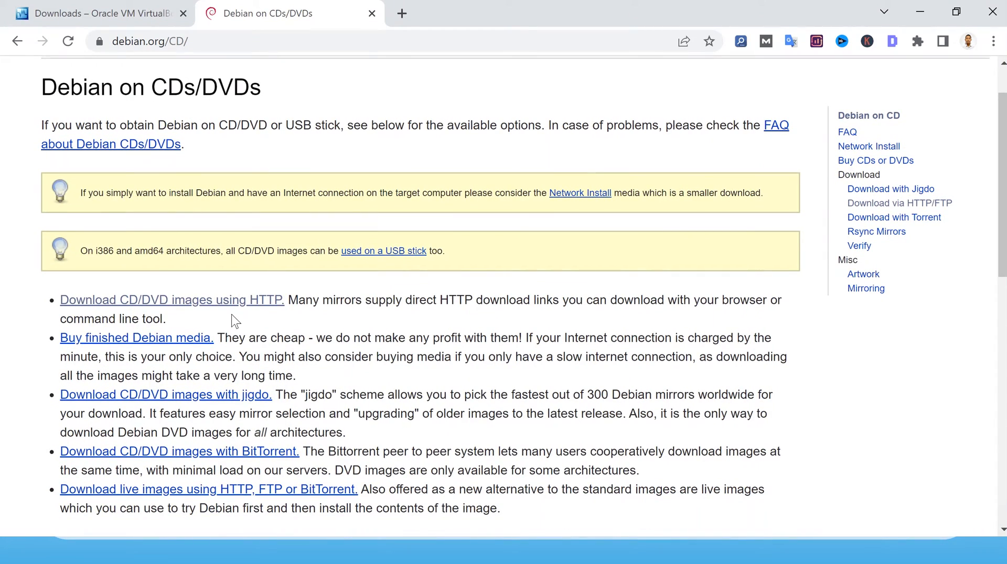
click(247, 302)
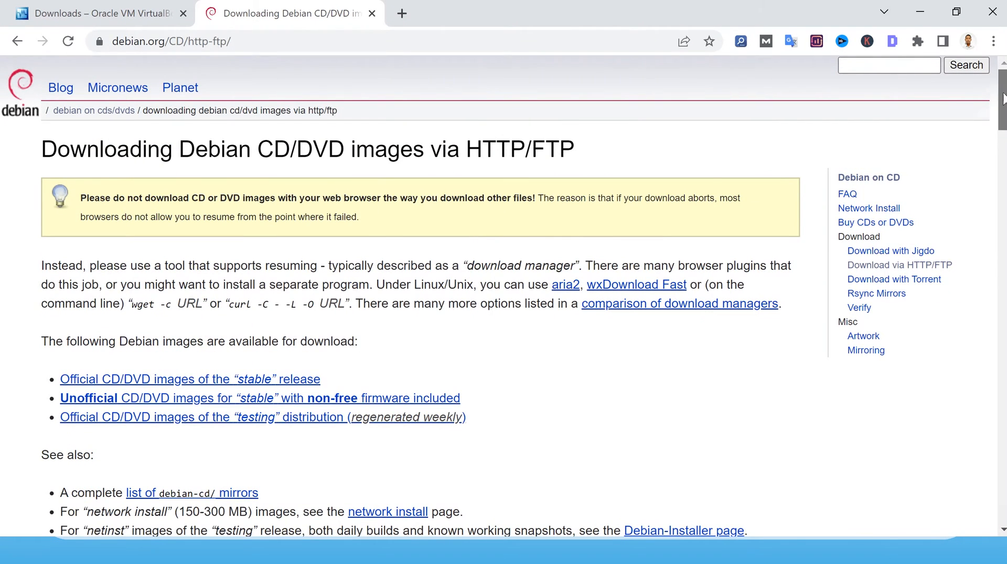
Scroll to the mirror list and open mirror.poliwangi.ac.id's HTTP debian-cd directory.
click(1002, 149)
drag(1001, 150, 983, 336)
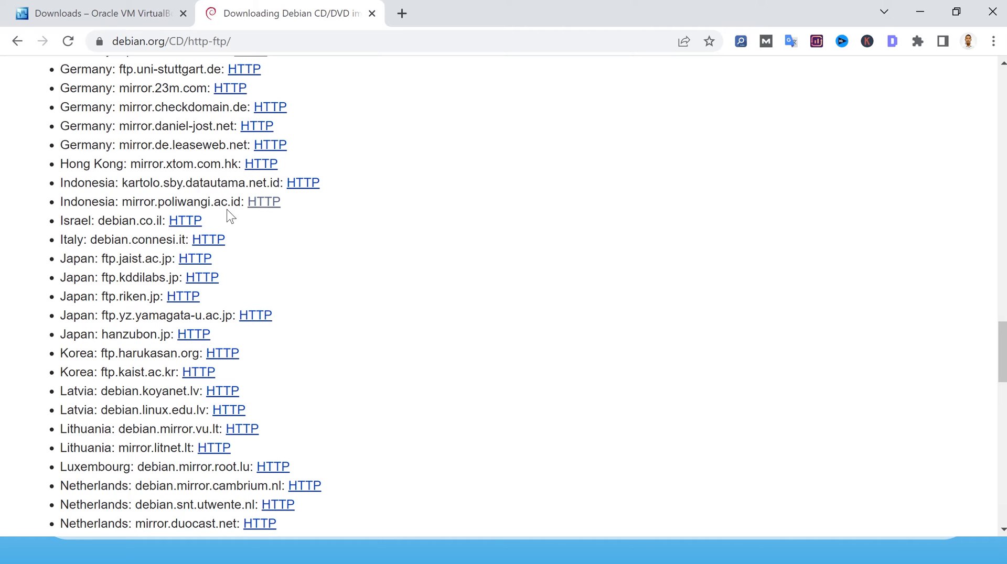
click(276, 204)
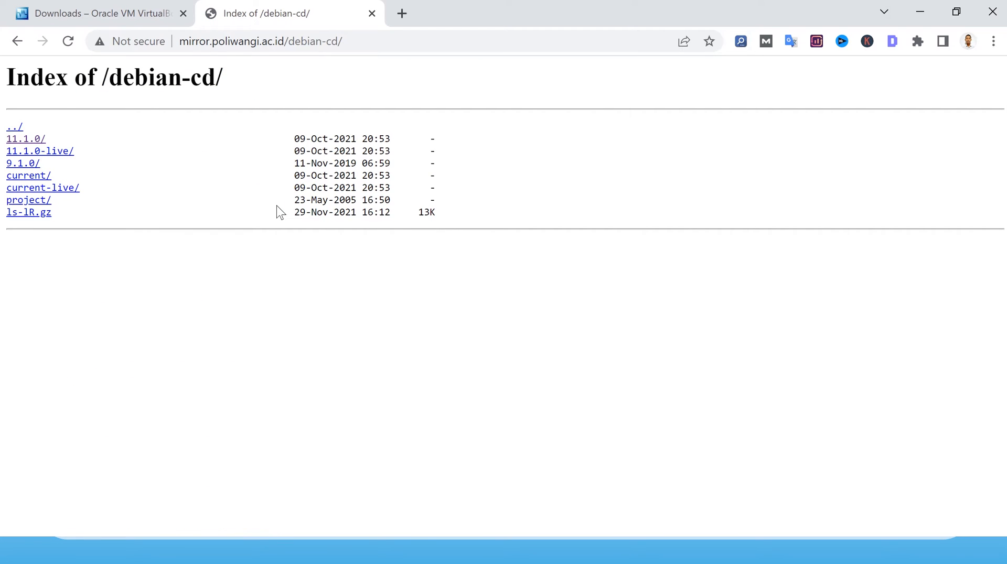
Browse into the mirror's 11.1.0/amd64/iso-dvd/ folder.
click(35, 140)
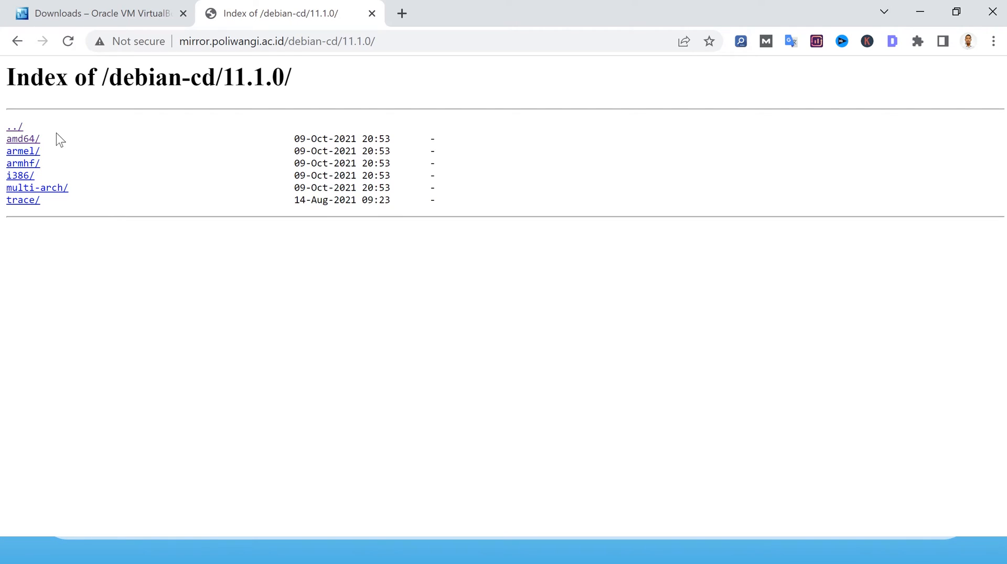
click(32, 141)
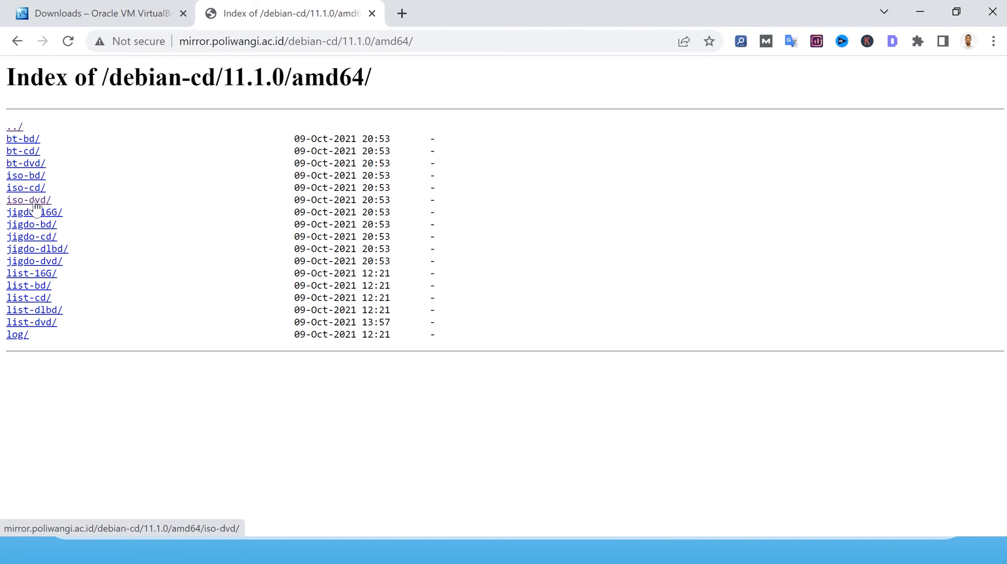
click(35, 204)
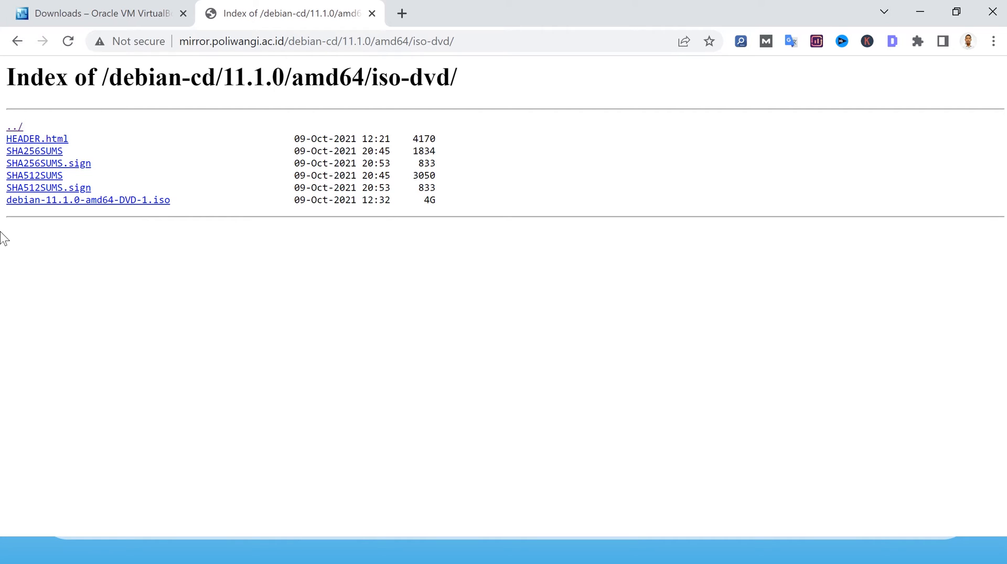
Request the debian-11.1.0-amd64-DVD-1.iso download and dismiss IDM's duplicate-download prompt.
click(132, 203)
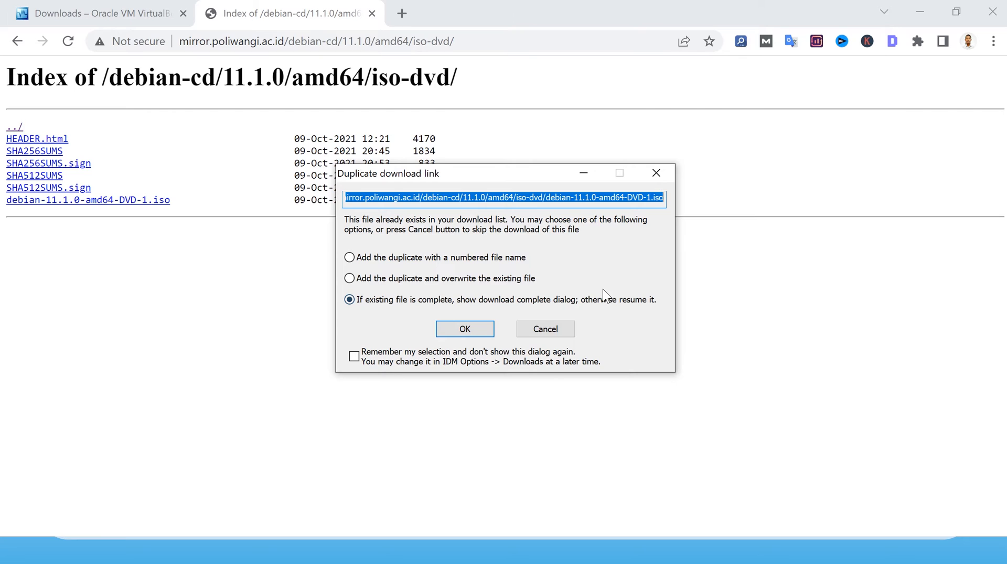
click(545, 329)
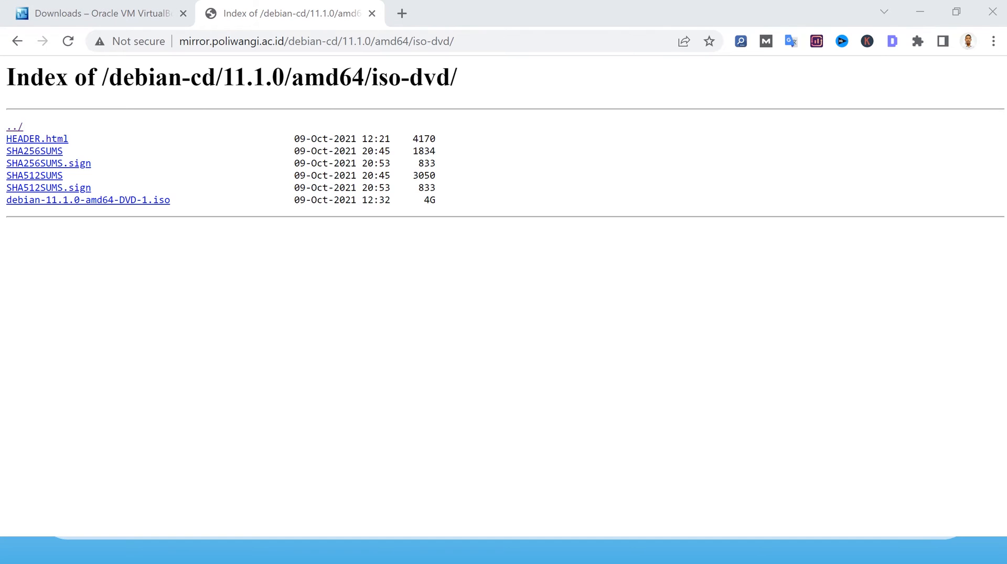
key(super)
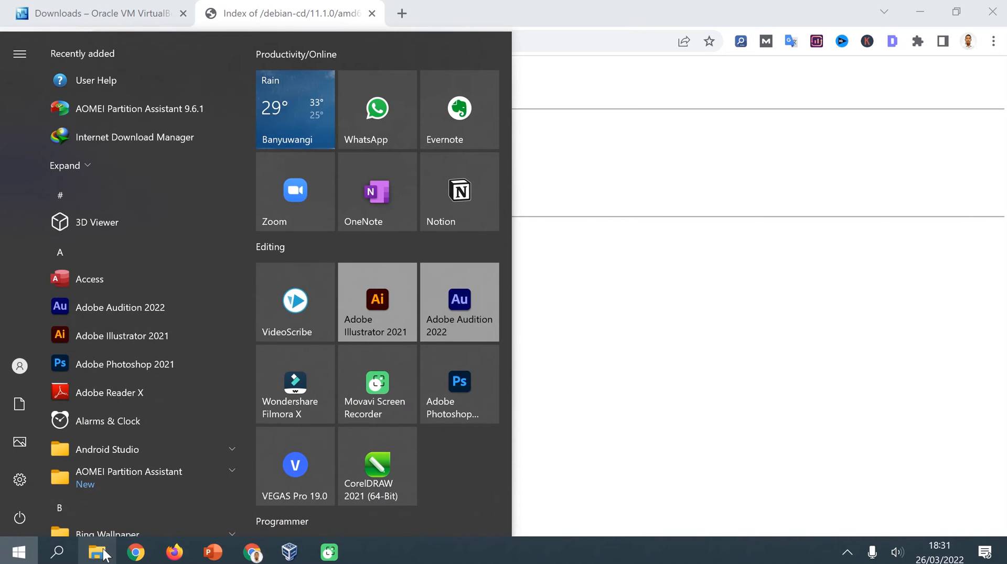
Launch the VirtualBox-6.1.32-149290-Win installer from File Explorer and approve the UAC prompt.
click(103, 548)
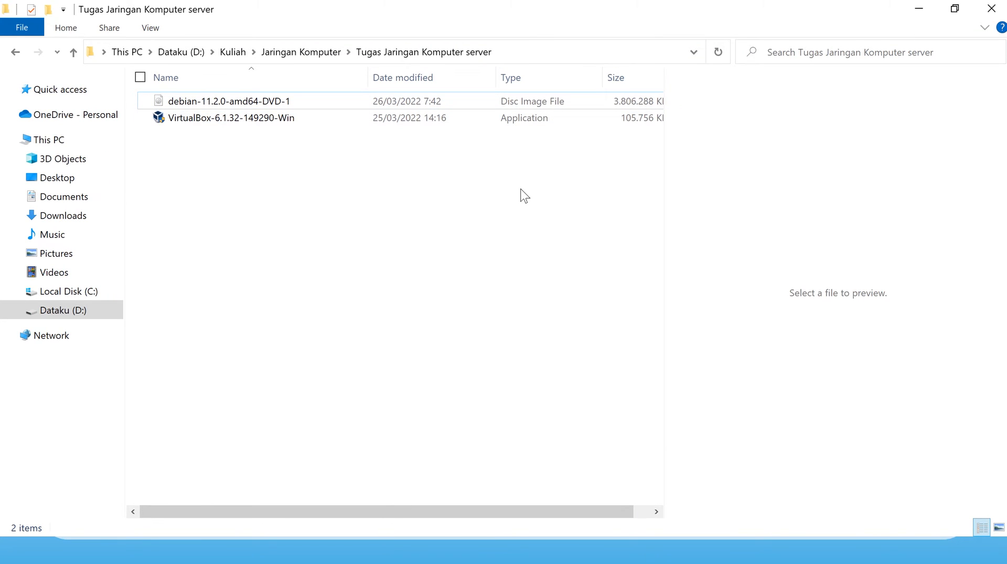
click(387, 121)
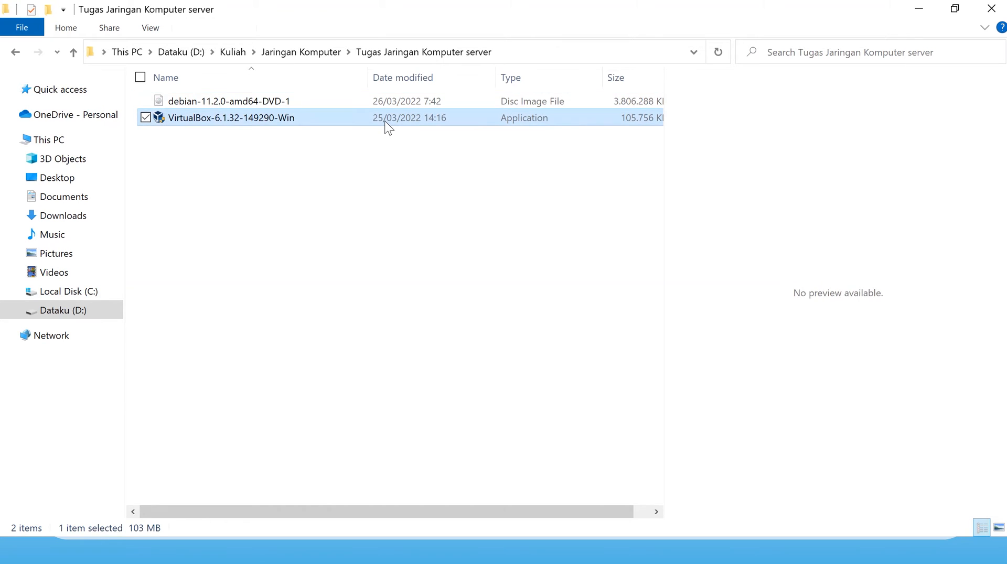
double_click(386, 122)
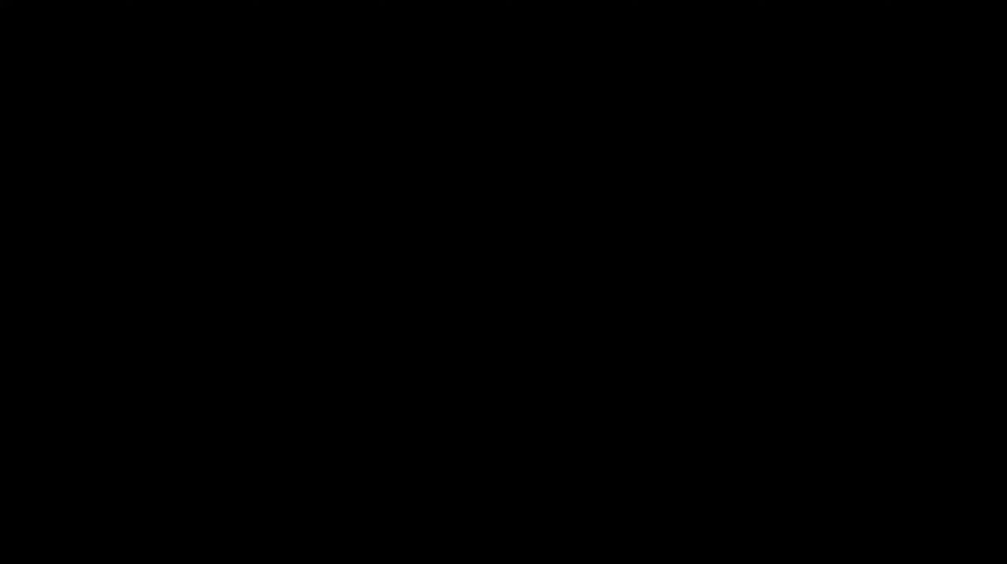
click(423, 387)
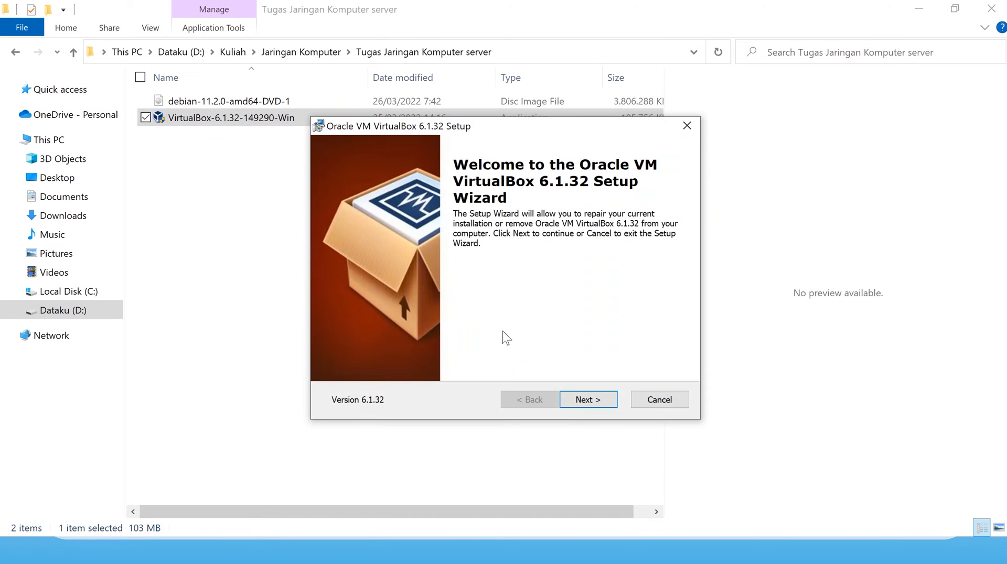
Cancel the VirtualBox setup after the welcome page, confirm, and close the wizard.
click(587, 399)
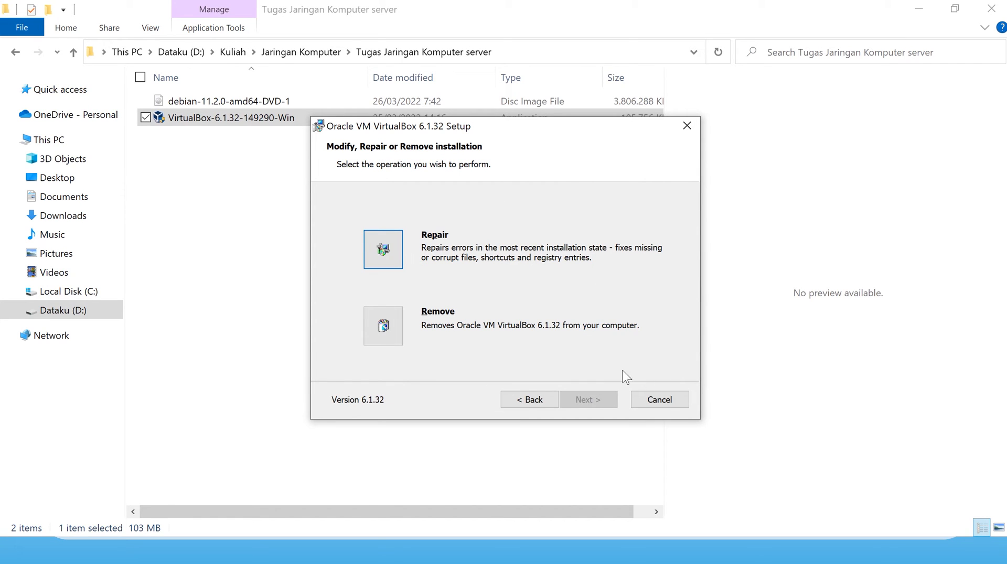
click(671, 402)
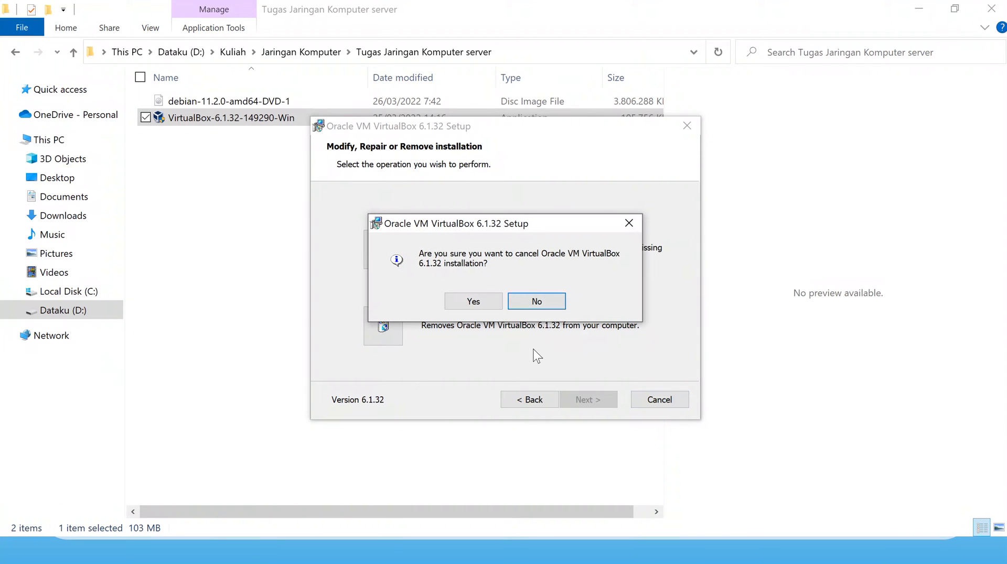
click(475, 301)
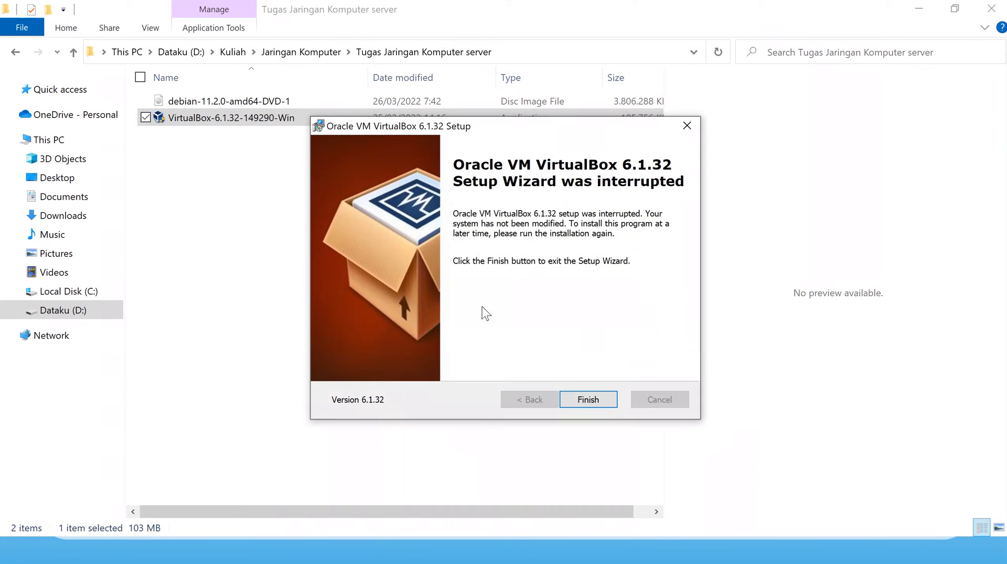
click(597, 412)
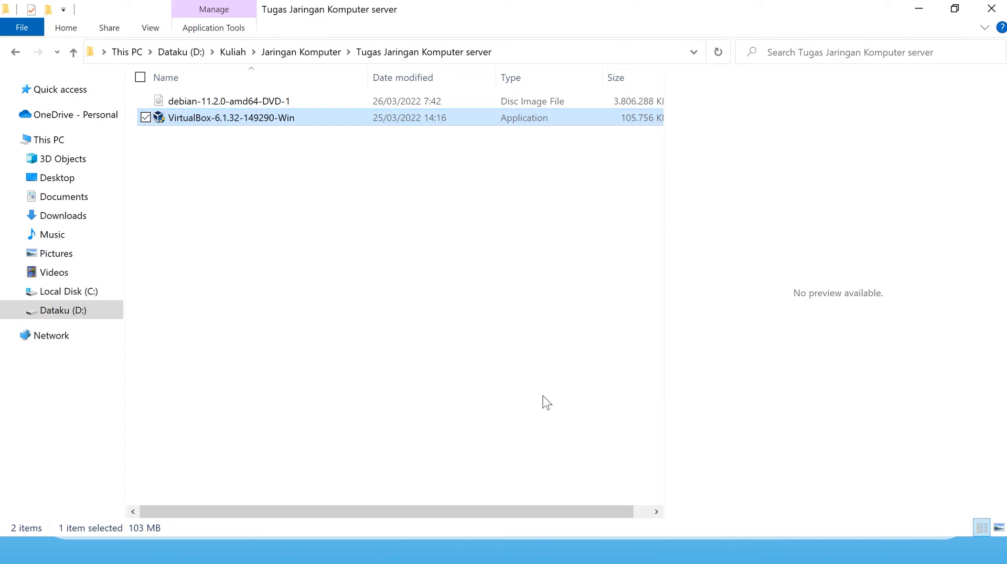
key(super)
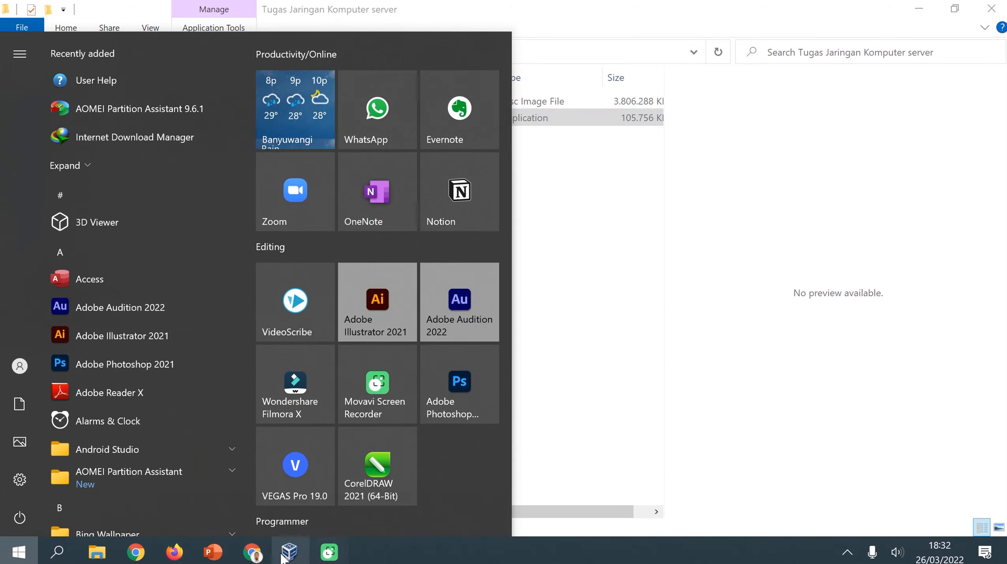
Bring VirtualBox Manager to the front and start a New virtual machine.
click(286, 553)
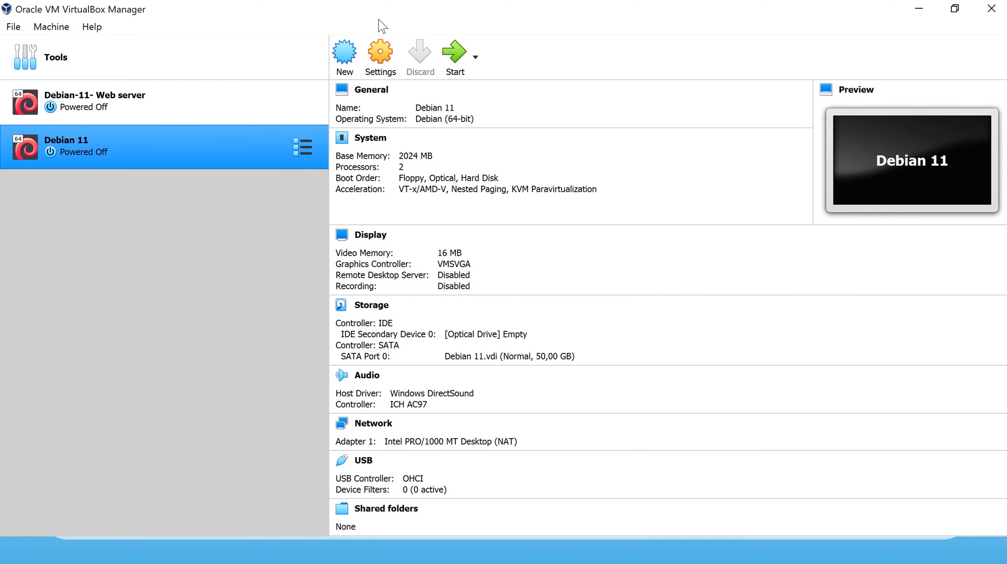
click(347, 55)
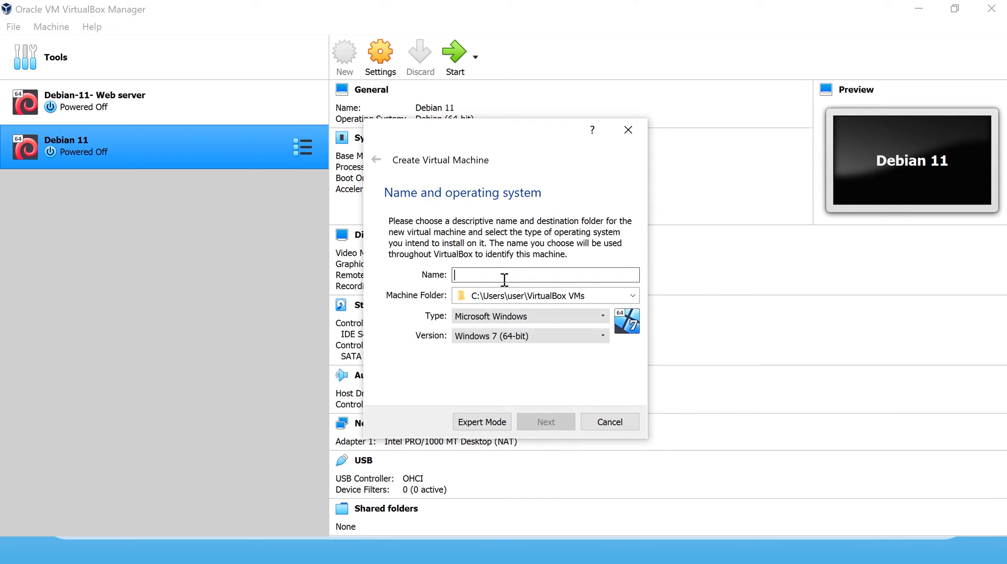
Enter the numeric VM name, set Type Linux and Version Debian (64-bit), and continue.
text(21150)
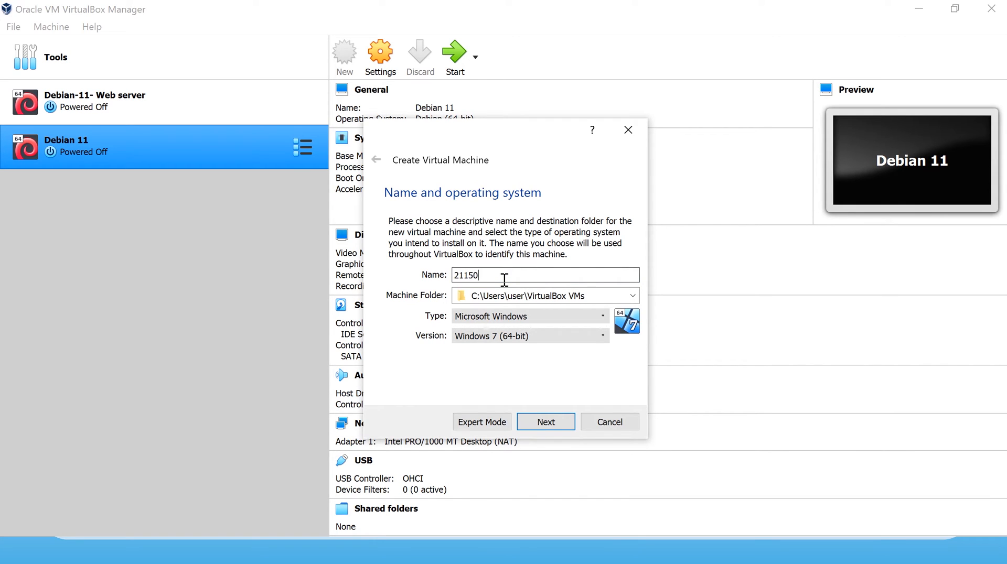
text(91052)
click(508, 317)
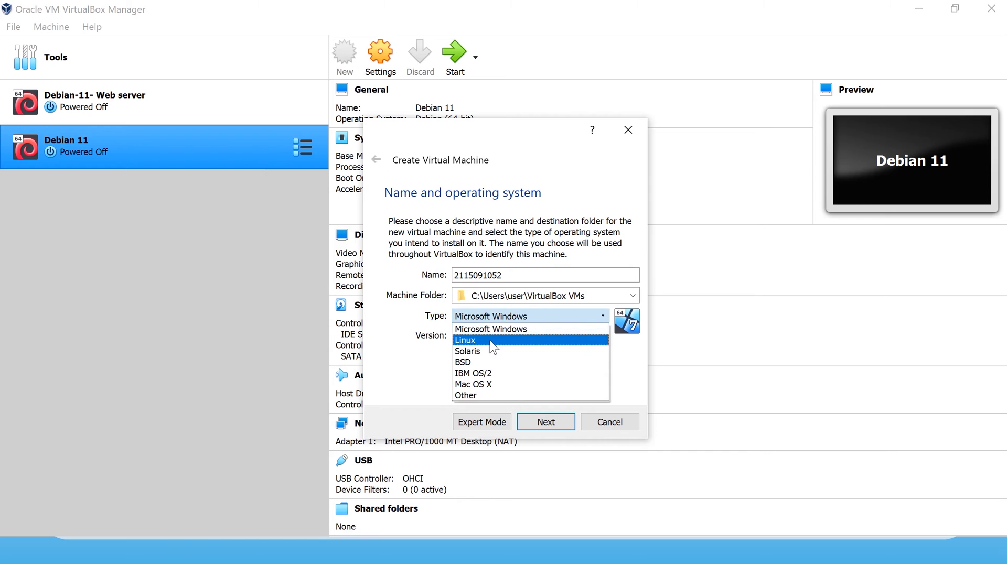
click(492, 341)
click(510, 336)
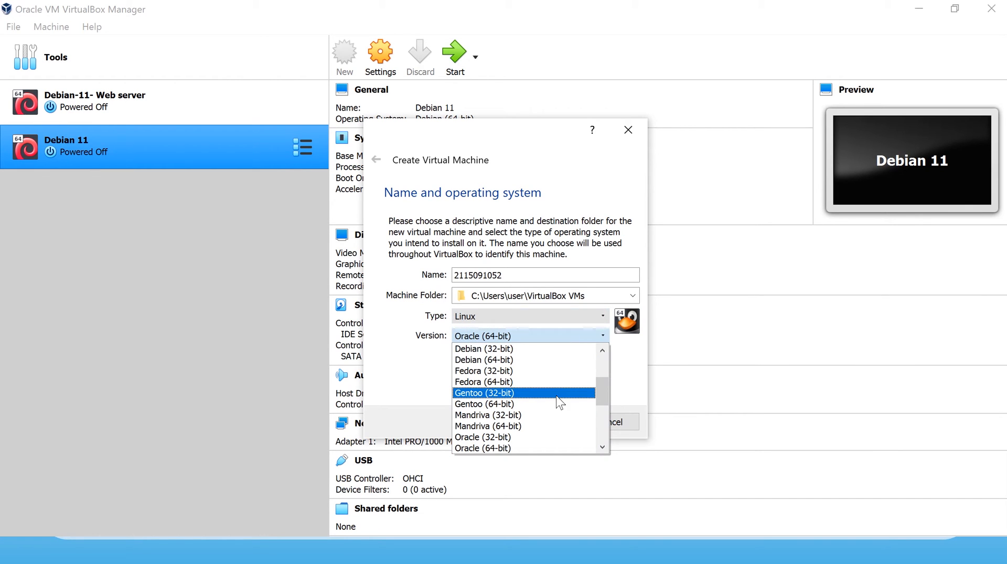
drag(604, 396, 591, 379)
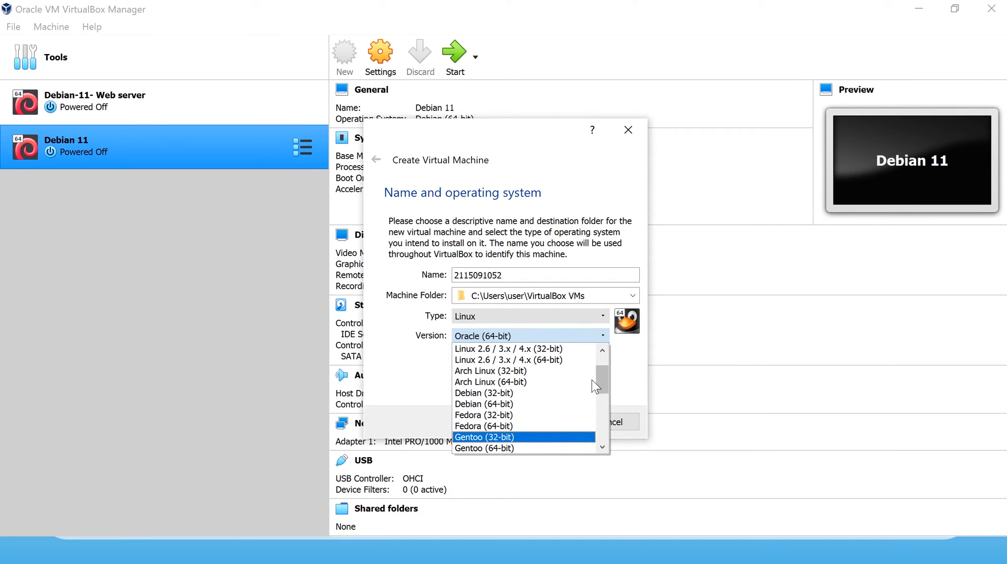
click(522, 405)
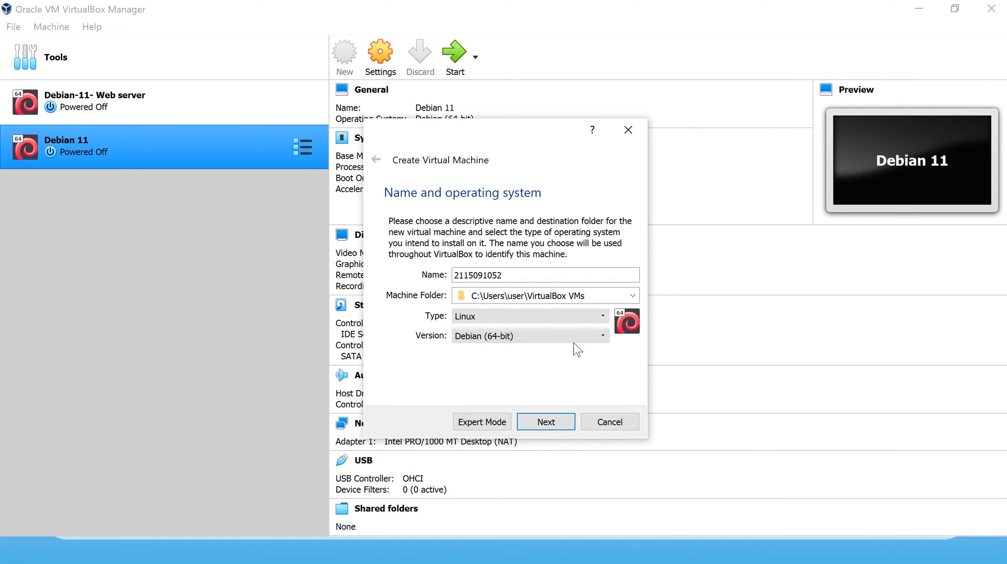
click(546, 425)
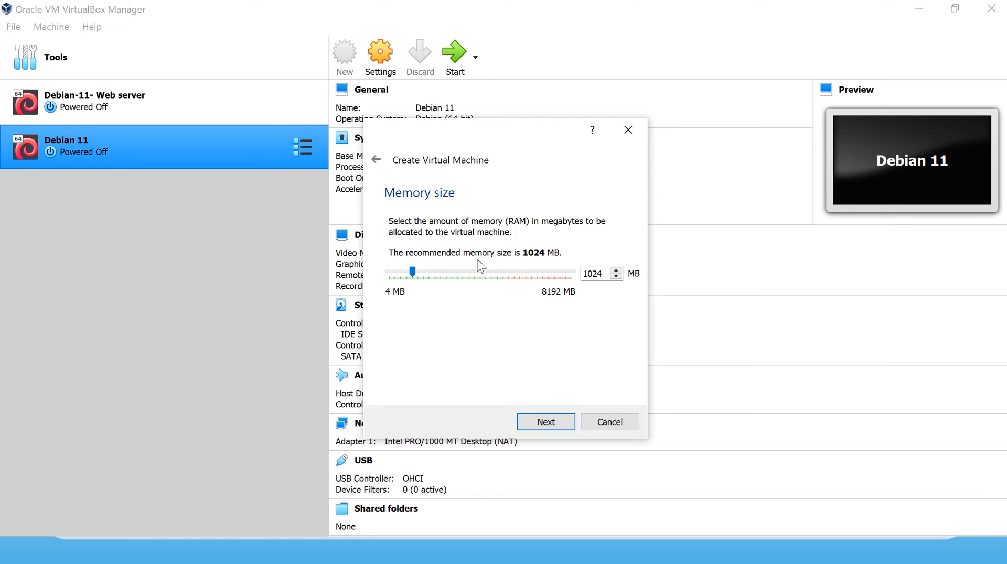
Give the machine 4596 MB of memory and choose to create a new virtual hard disk.
click(487, 271)
drag(487, 270, 493, 273)
click(551, 429)
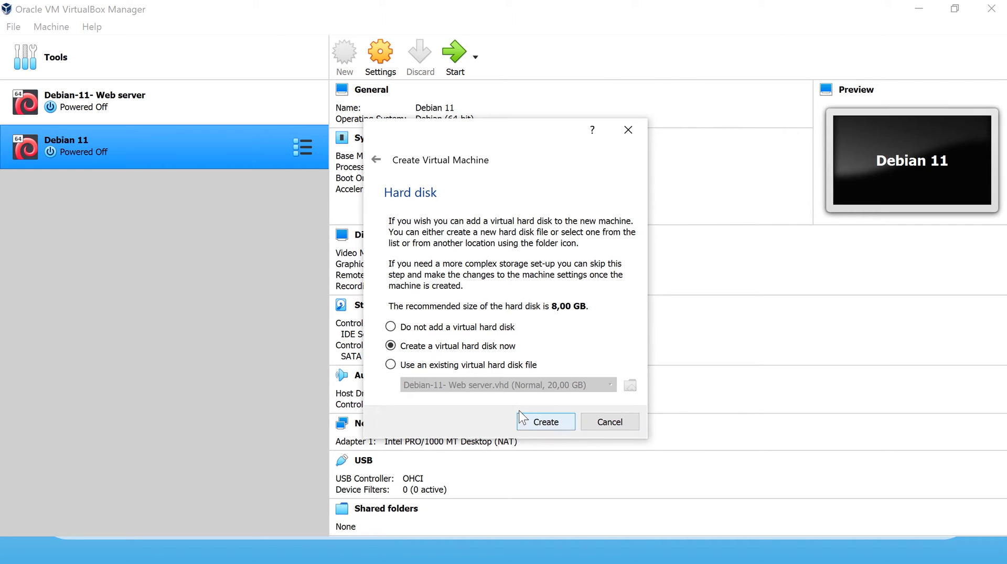
click(541, 424)
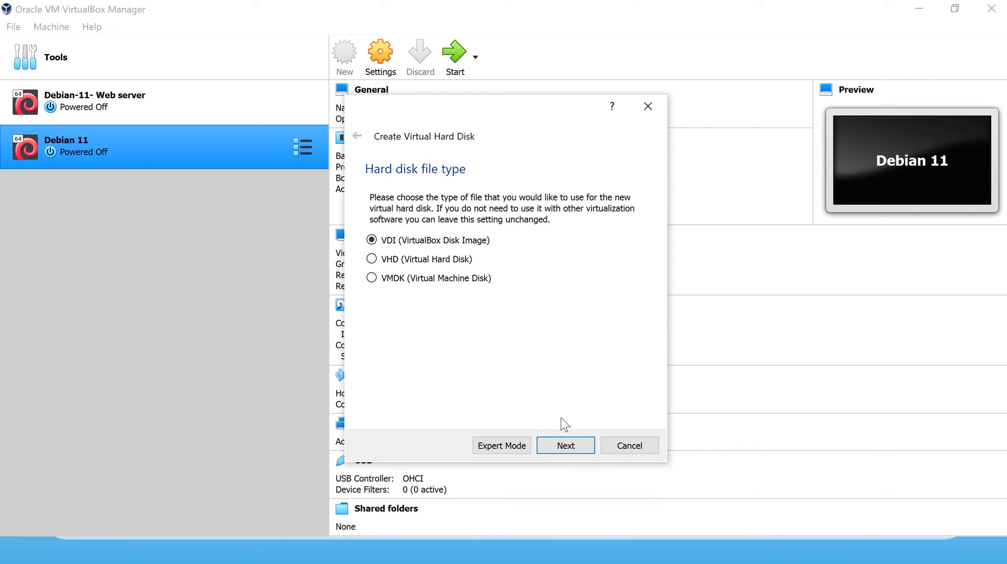
Create a dynamically allocated VDI disk, changing its size from 8 GB to 50 GB.
click(566, 448)
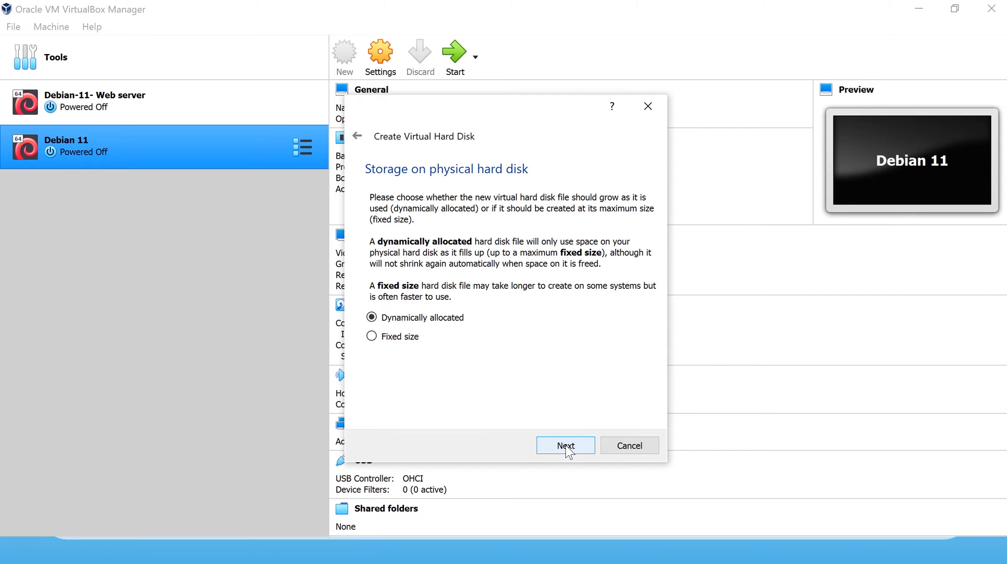
click(566, 447)
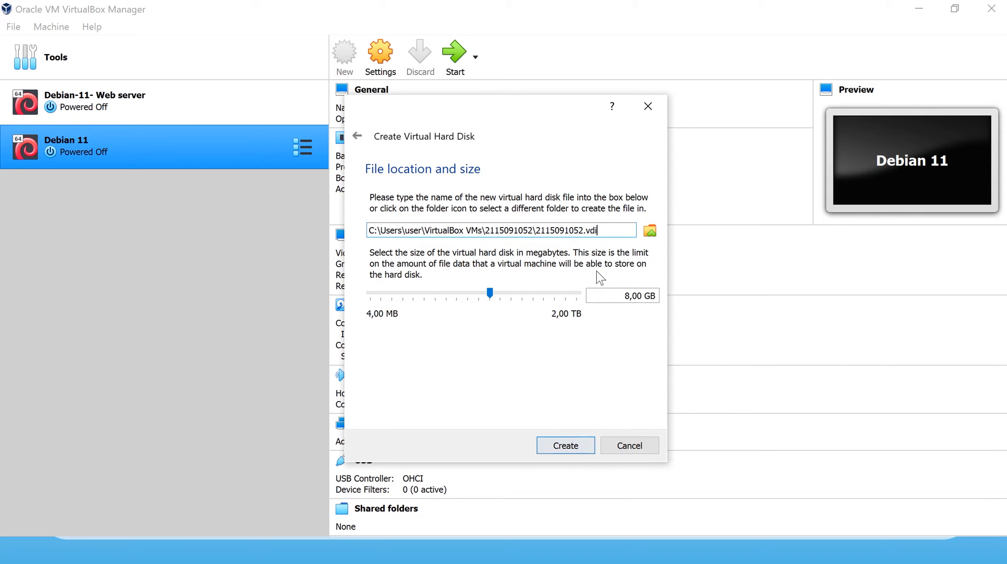
click(625, 297)
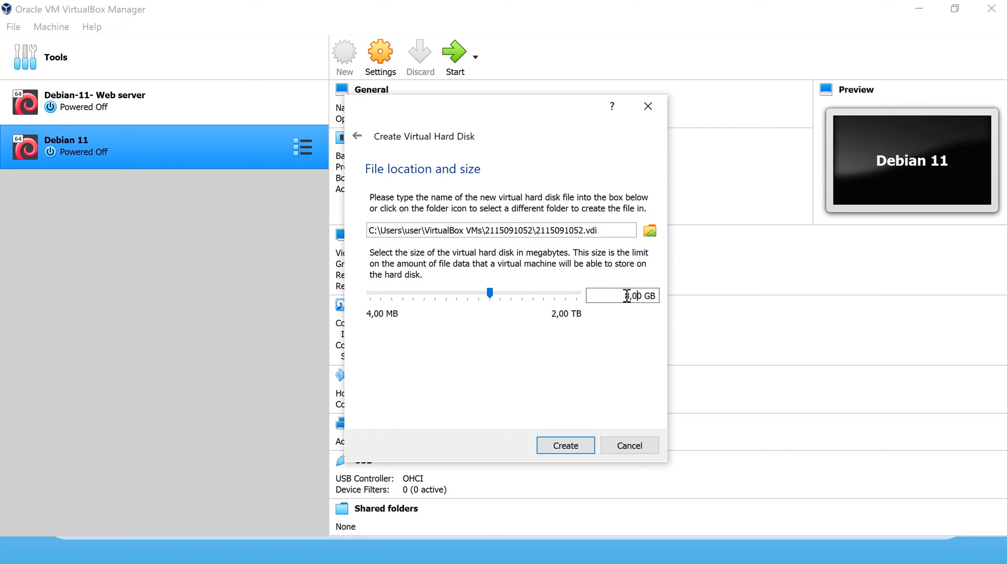
drag(630, 297, 623, 297)
key(BackSpace)
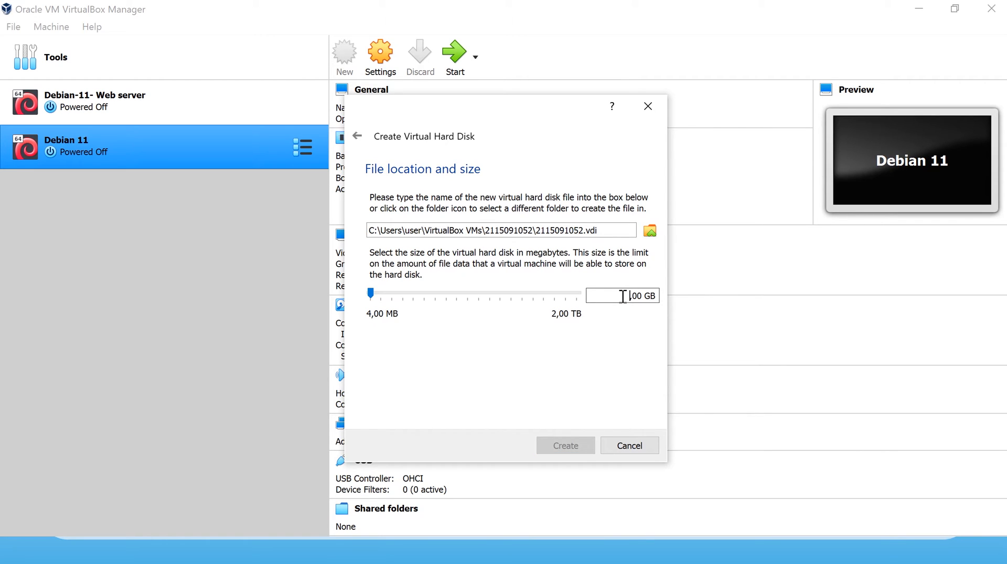
text(50)
click(571, 447)
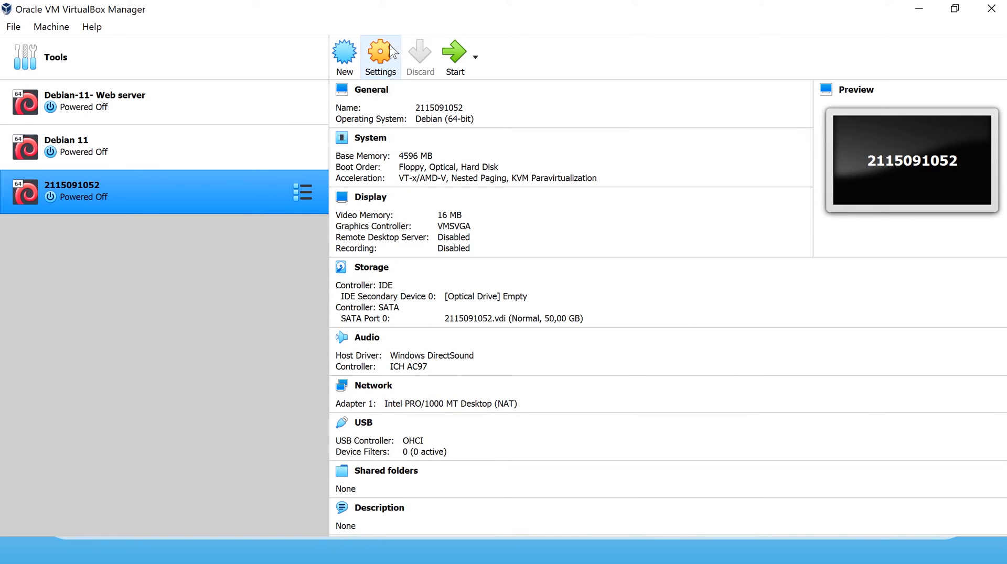
Open the new machine's Storage settings and select the empty optical drive.
click(387, 72)
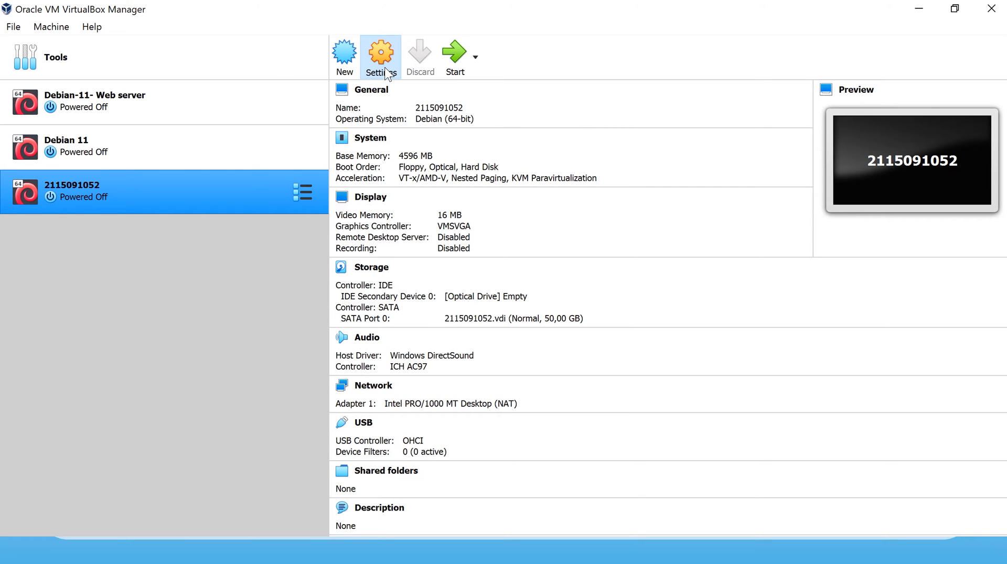
click(307, 132)
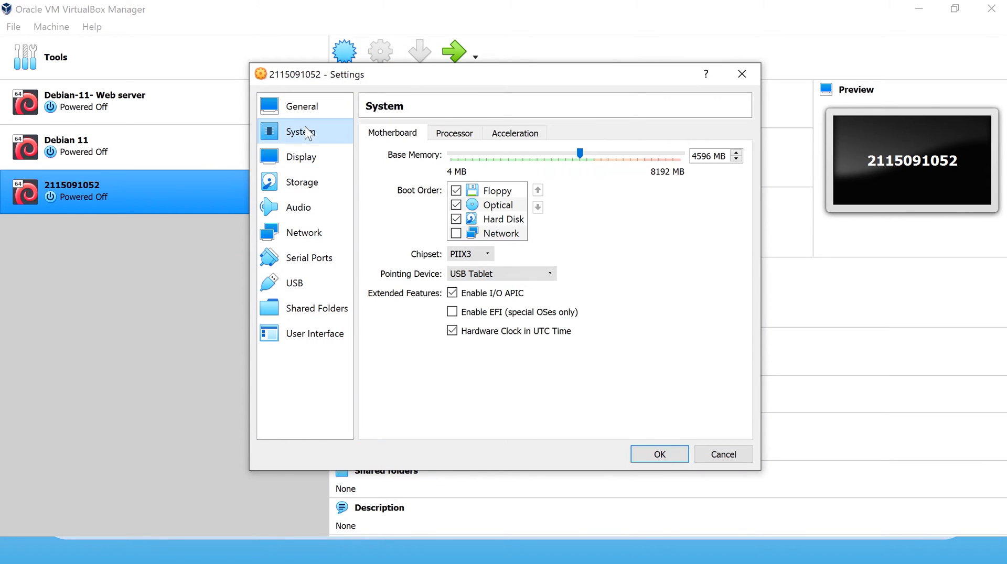
click(303, 183)
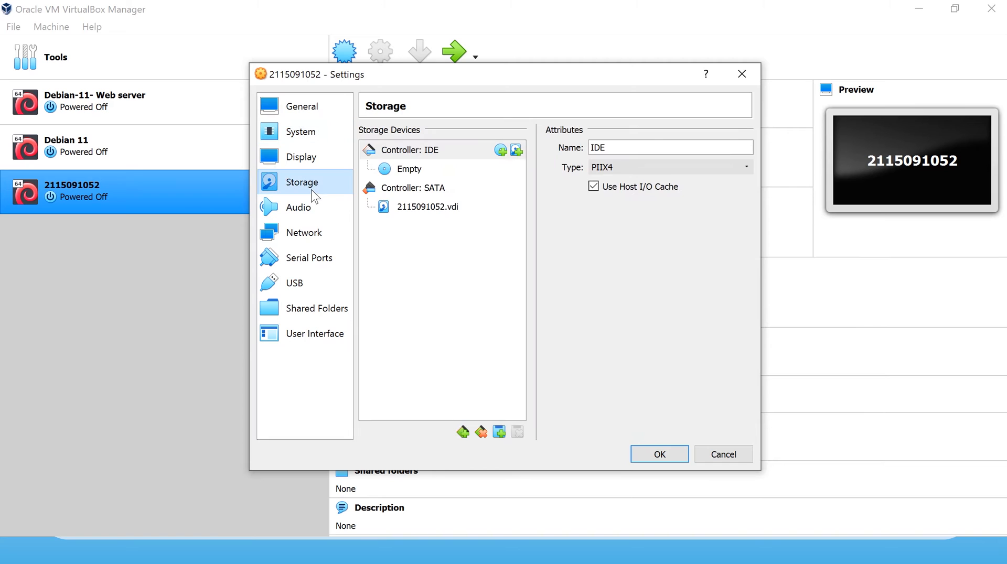
click(417, 169)
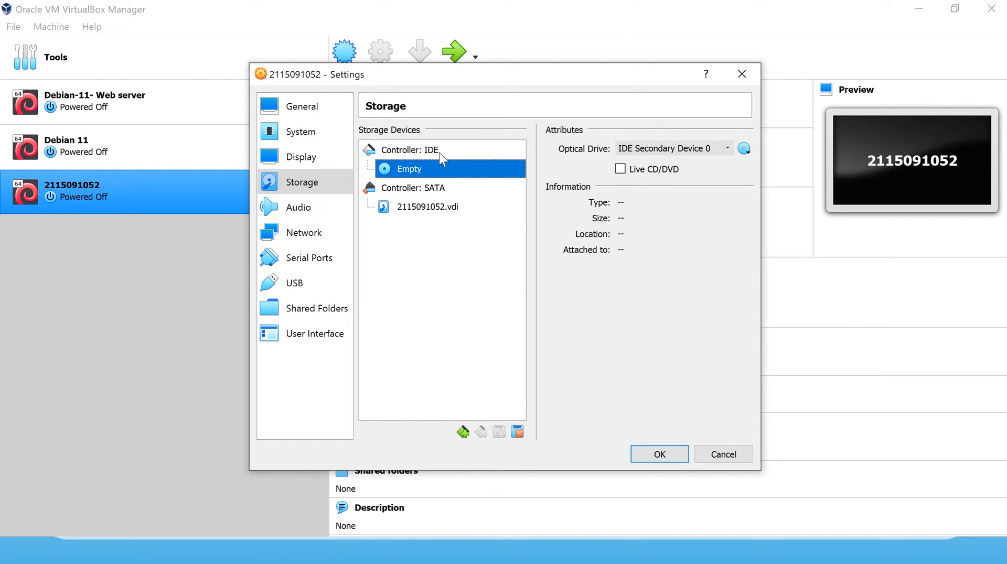
Load debian-11.2.0-amd64-DVD-1.iso into the optical drive and save the settings.
click(745, 148)
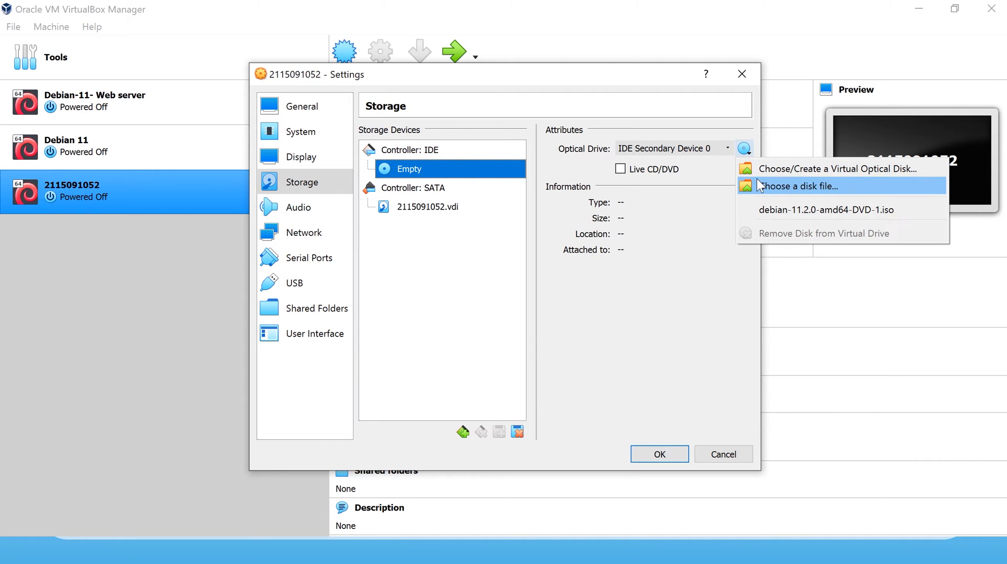
click(807, 170)
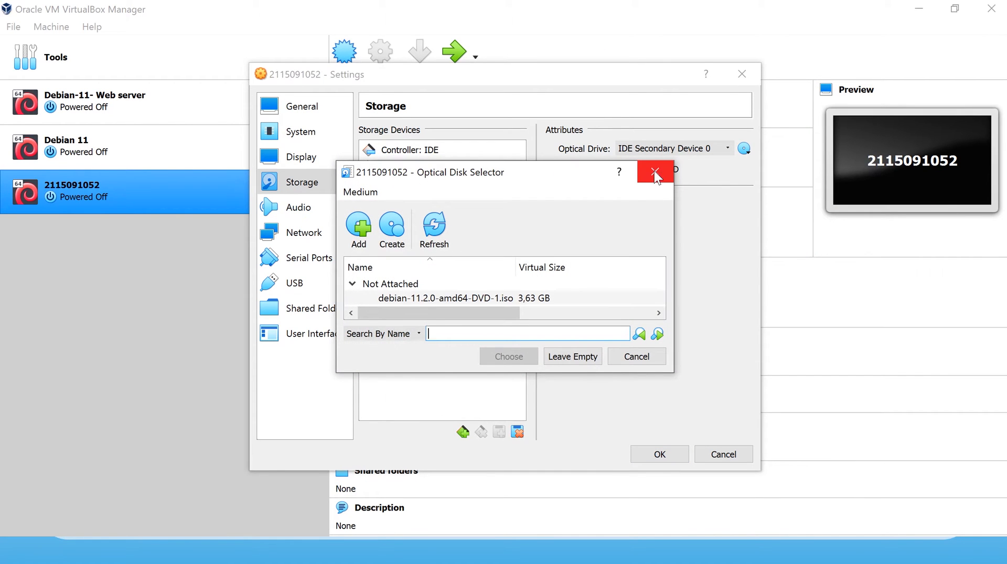
click(655, 172)
click(745, 149)
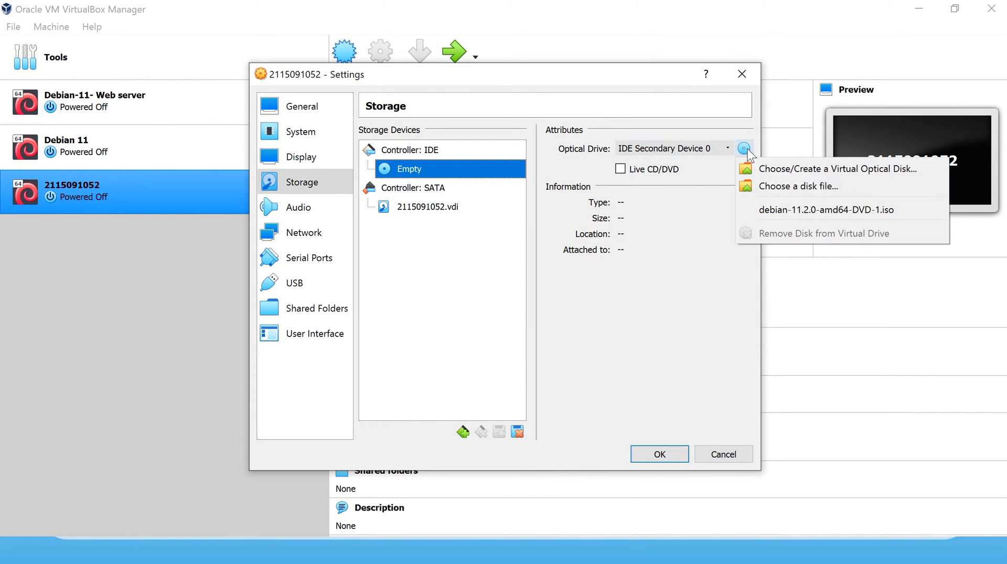
click(768, 184)
click(482, 195)
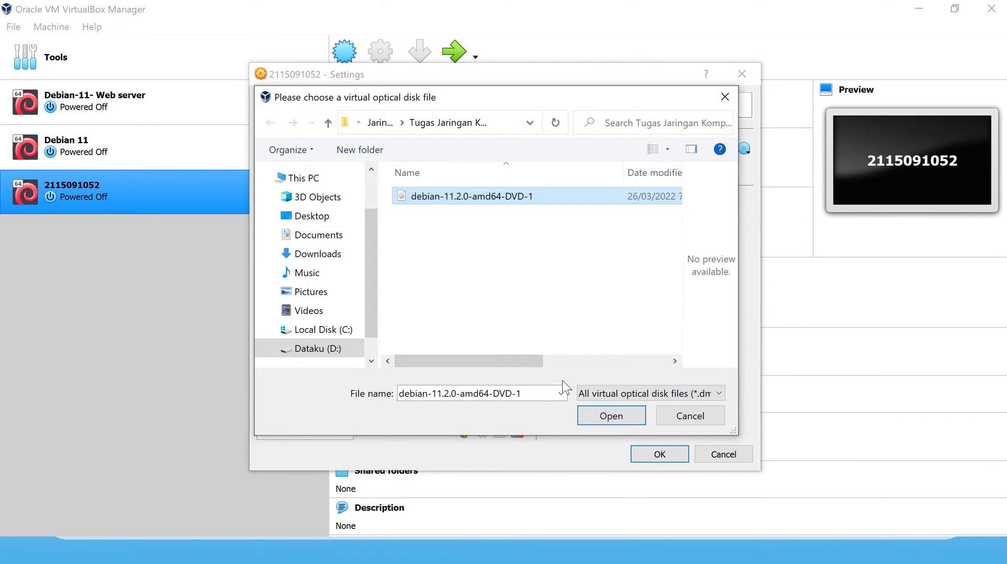
click(612, 421)
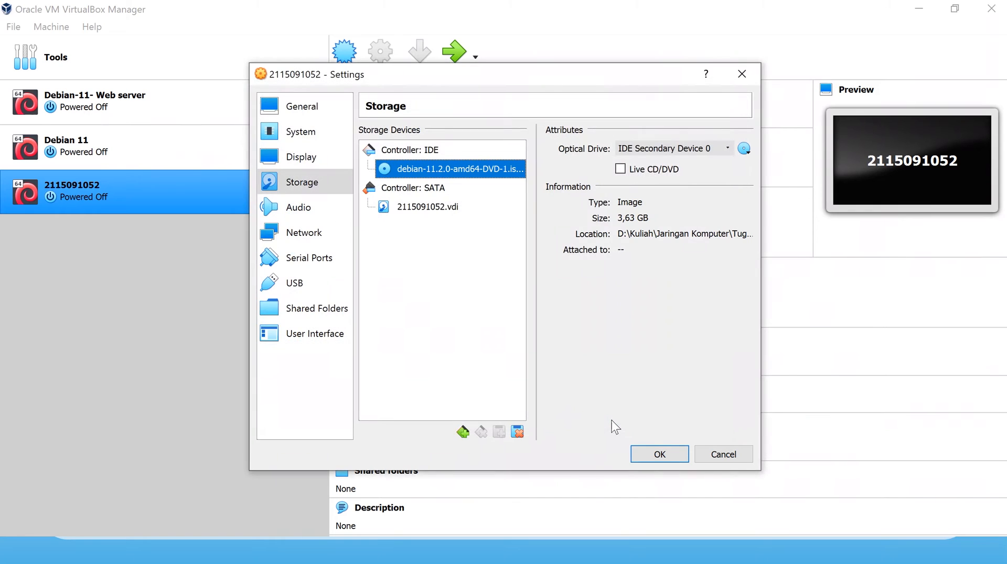
click(654, 452)
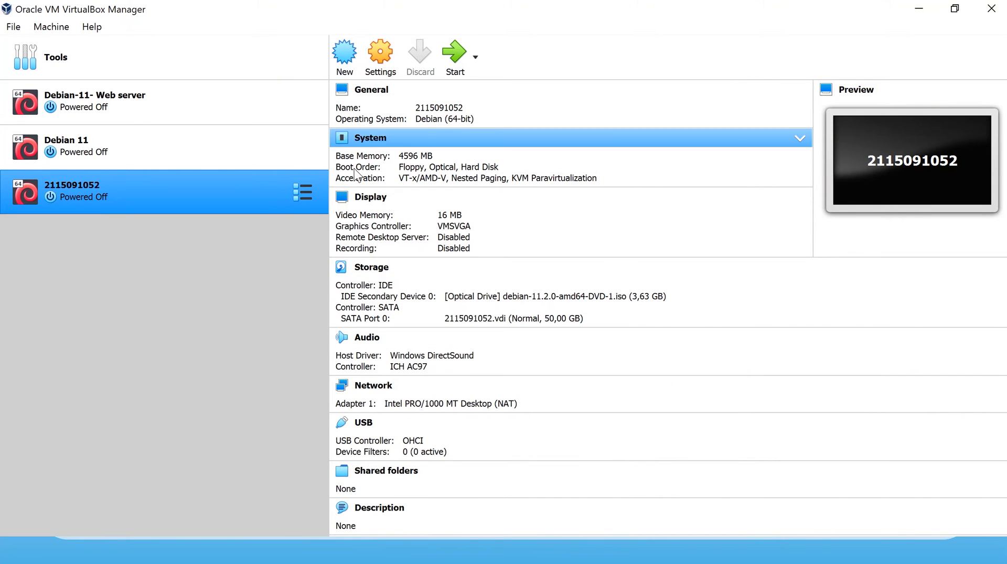
Review the VM's storage settings with the attached Debian image, then its display settings.
click(388, 57)
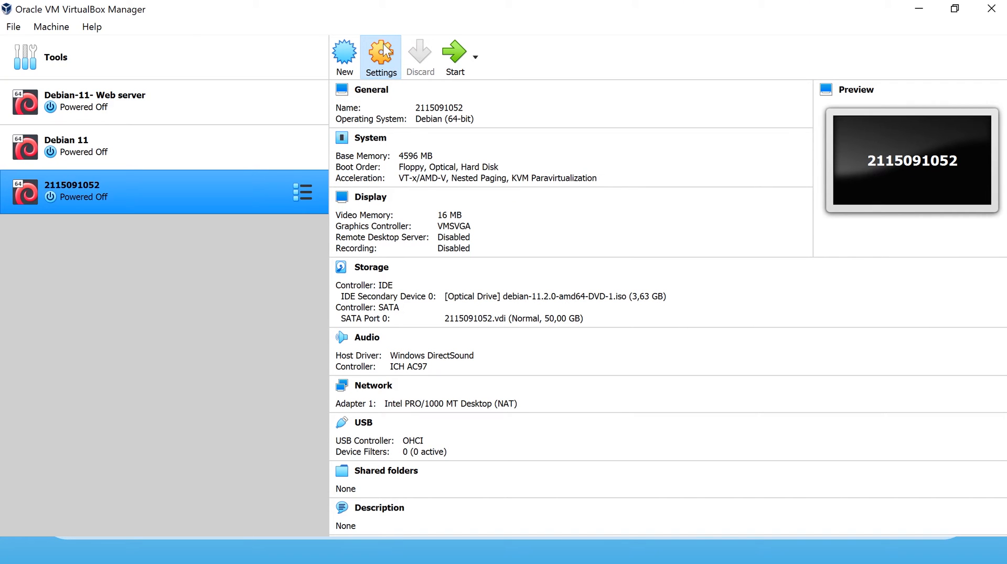
click(385, 53)
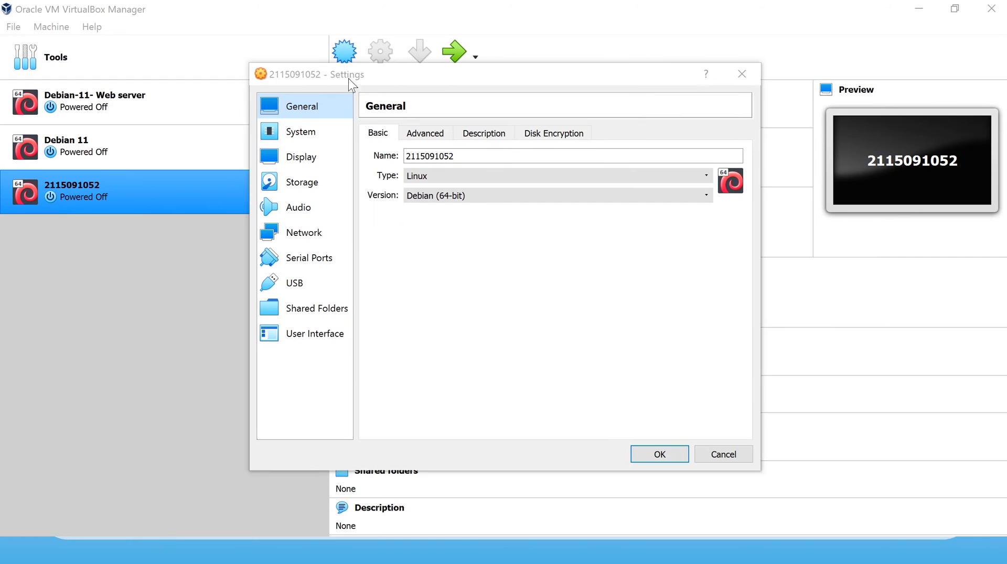
click(303, 185)
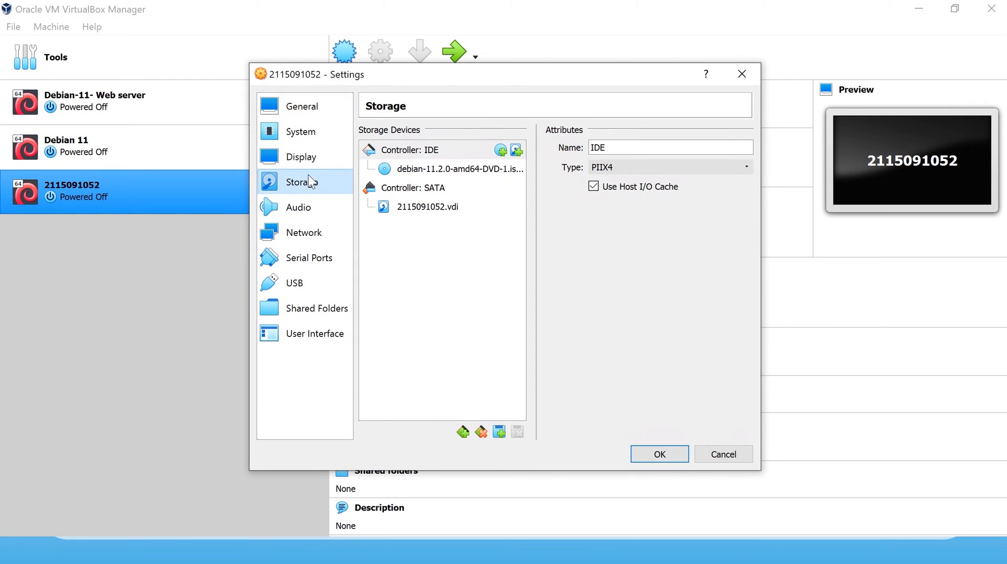
click(309, 159)
click(443, 133)
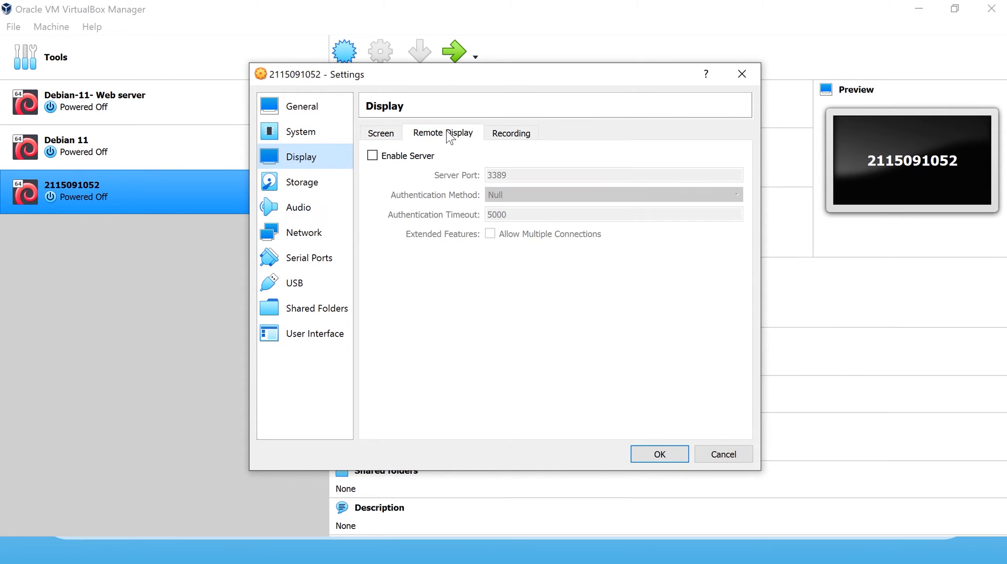
Set the VM's processor count to 2 CPUs, save the settings, and start the VM.
click(315, 132)
click(444, 136)
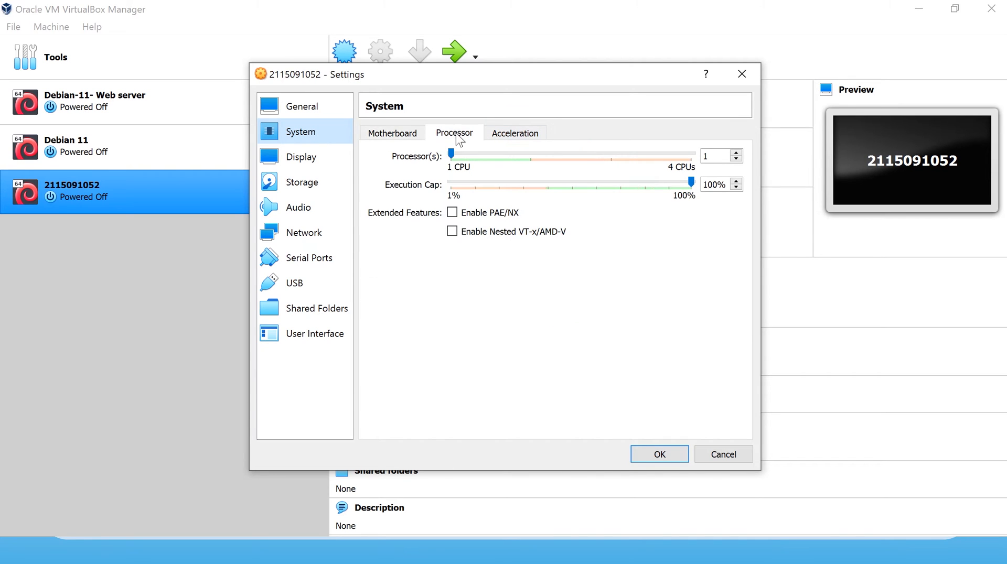
click(531, 152)
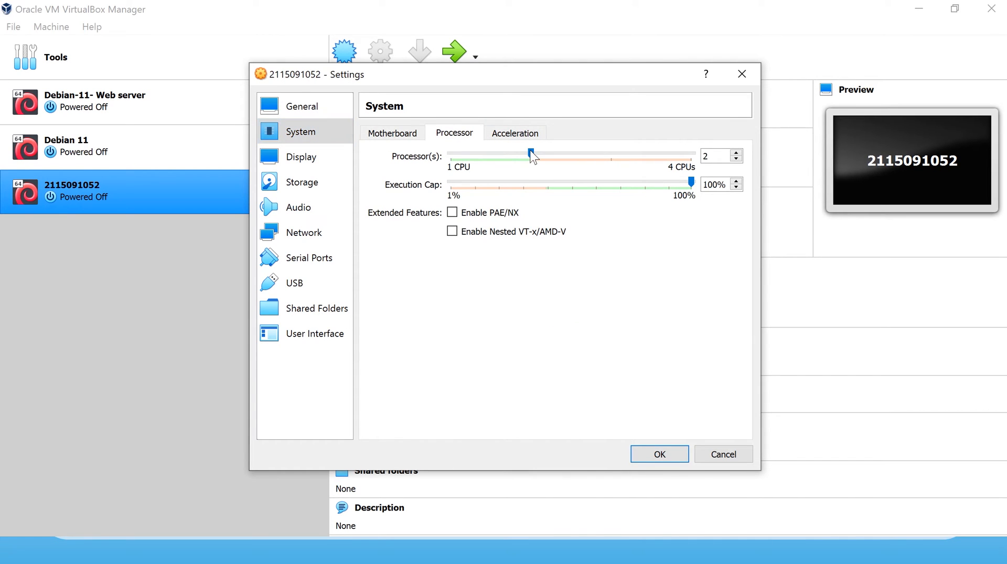
click(659, 454)
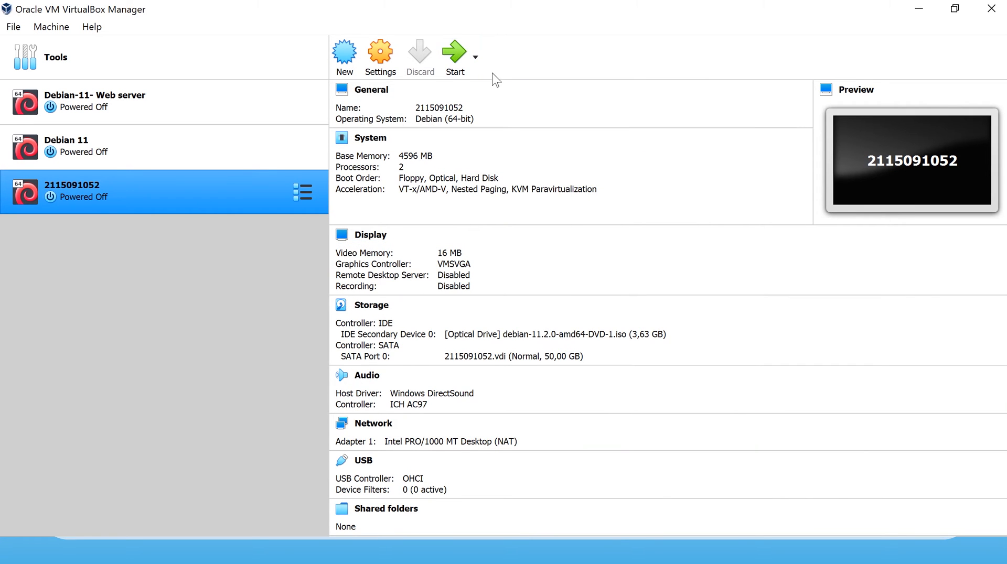
click(454, 56)
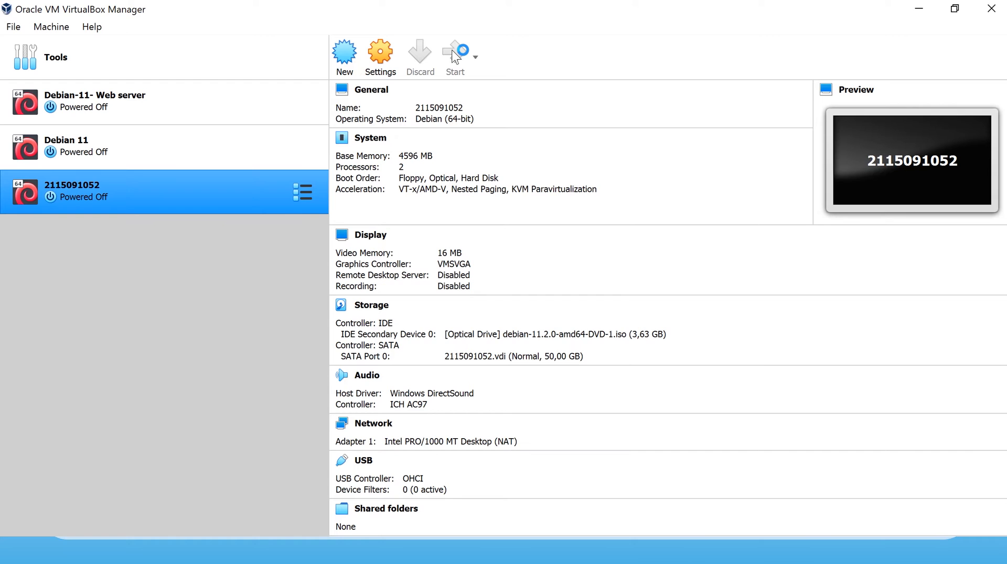
Bring up the starting VM's window and dismiss the auto-capture keyboard notice.
click(454, 55)
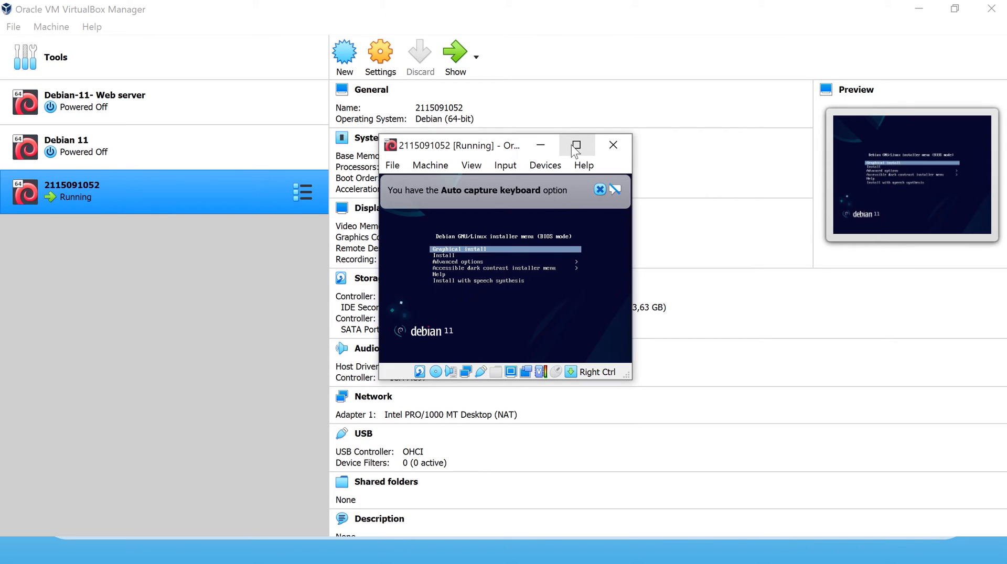
click(600, 189)
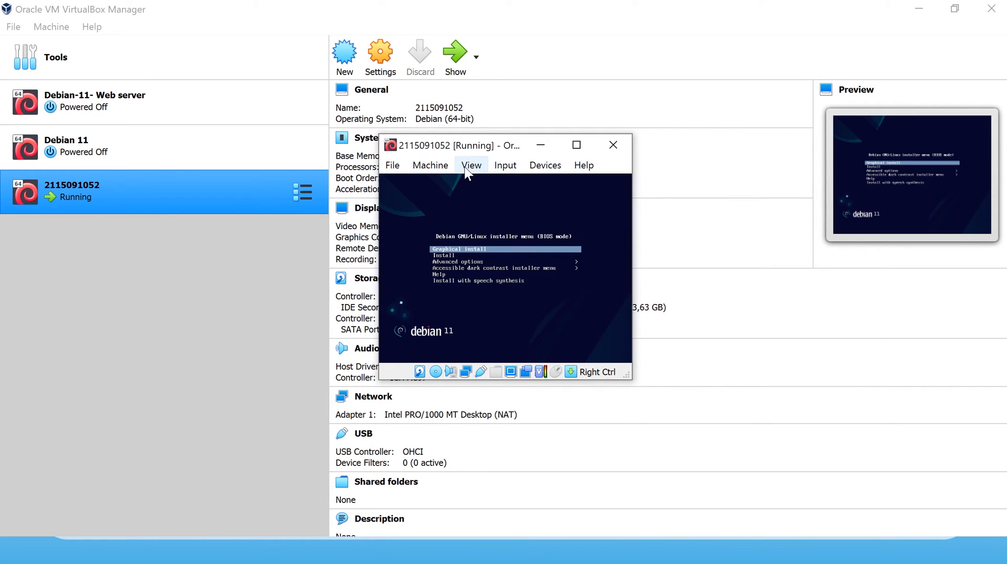
click(524, 165)
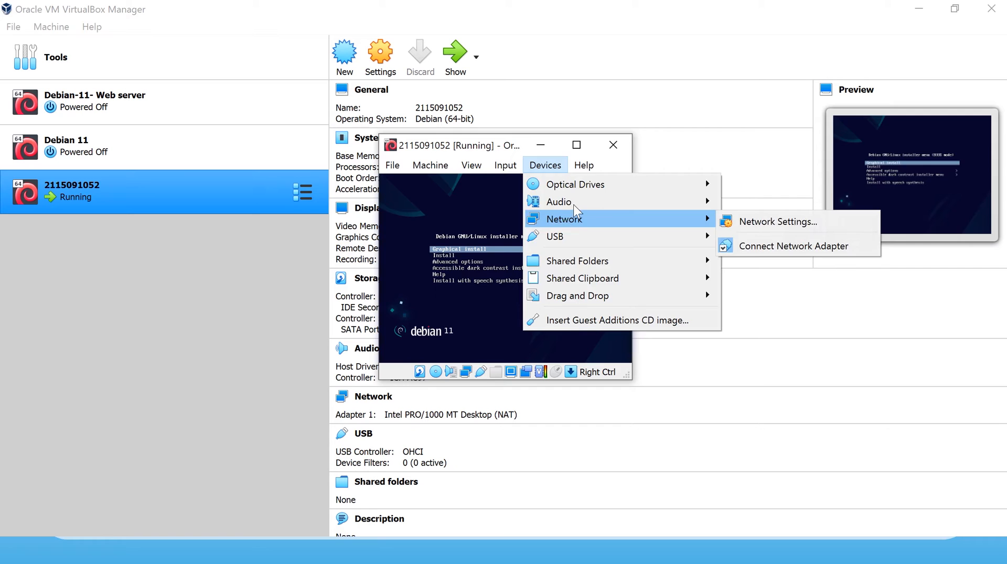
click(576, 141)
click(579, 147)
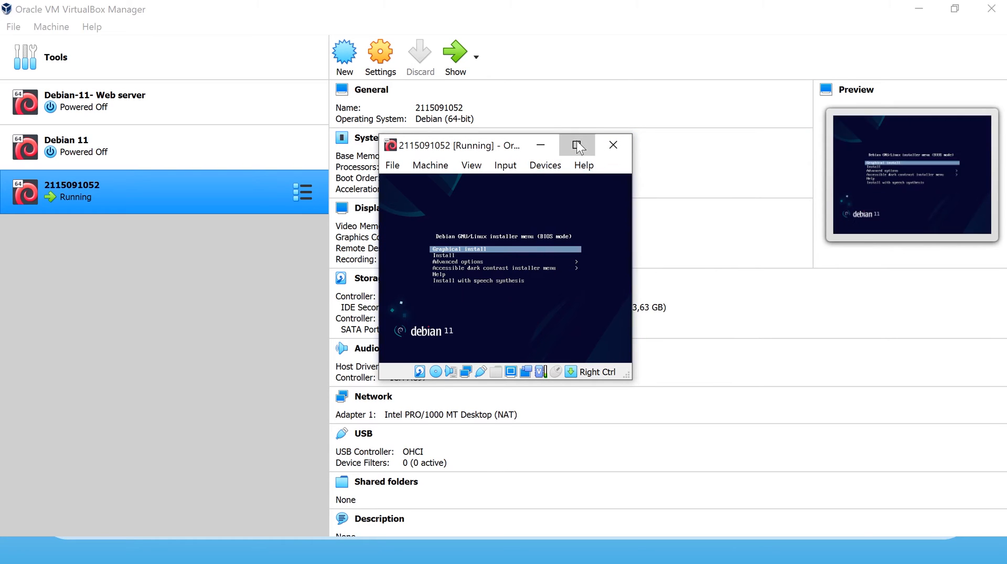
Switch the VM window to Scaled Mode.
click(130, 30)
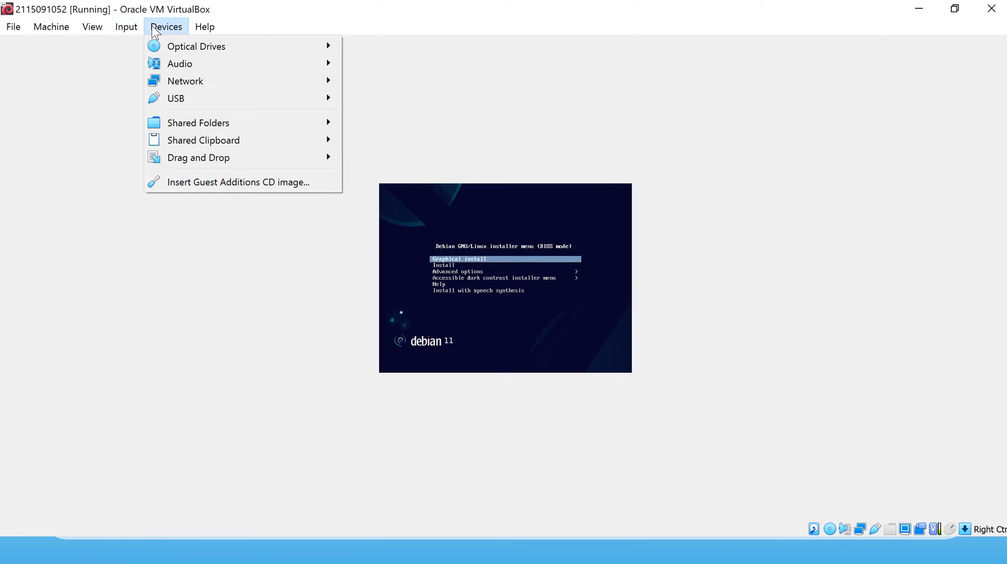
mouse_move(175, 64)
mouse_move(97, 30)
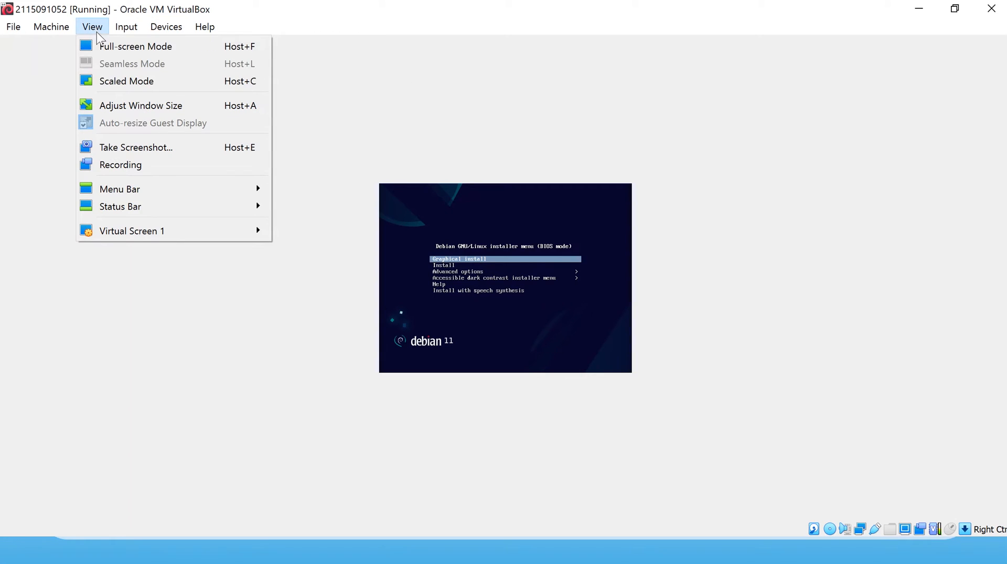
click(127, 84)
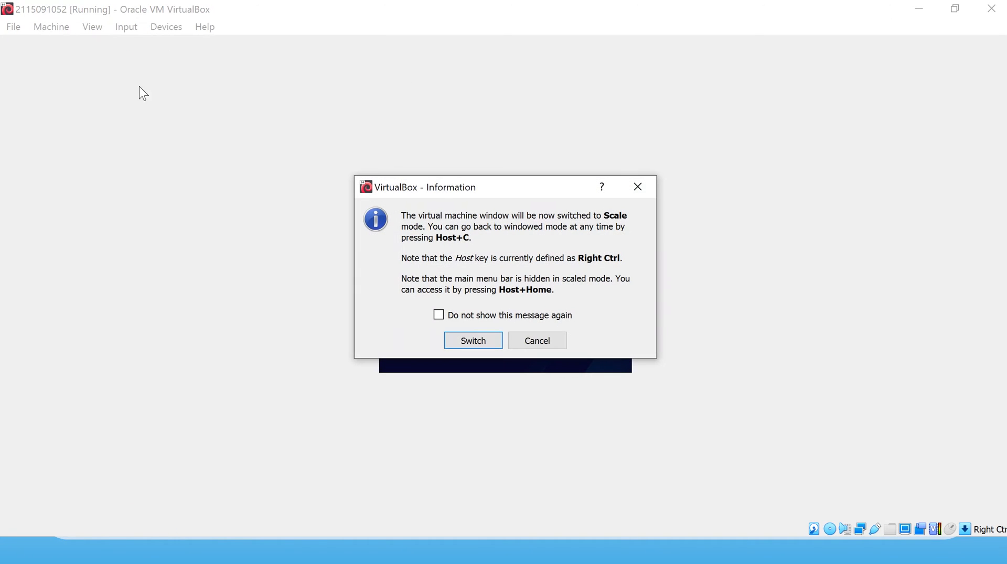
click(473, 340)
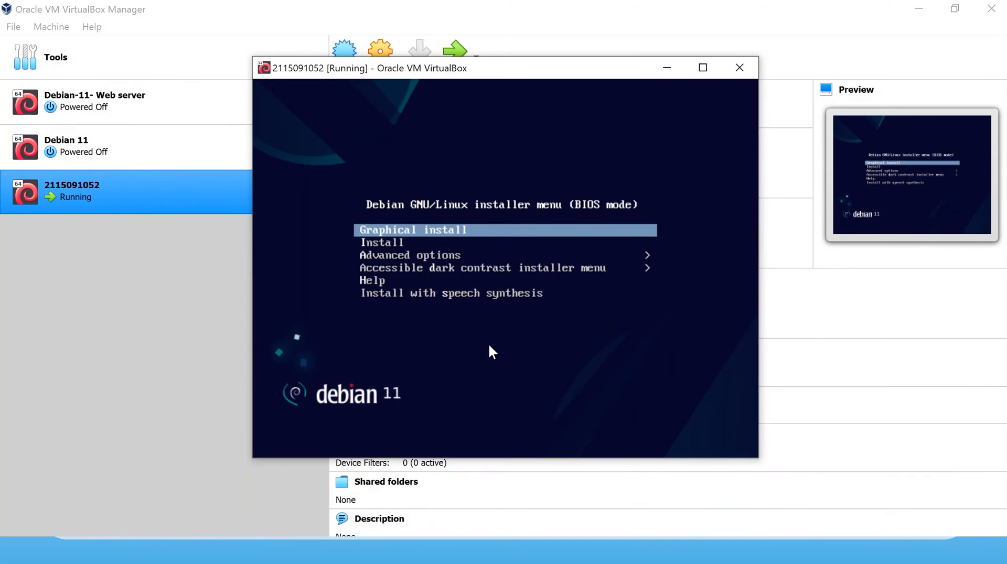
Select Graphical install in the Debian boot menu and launch it.
key(Down)
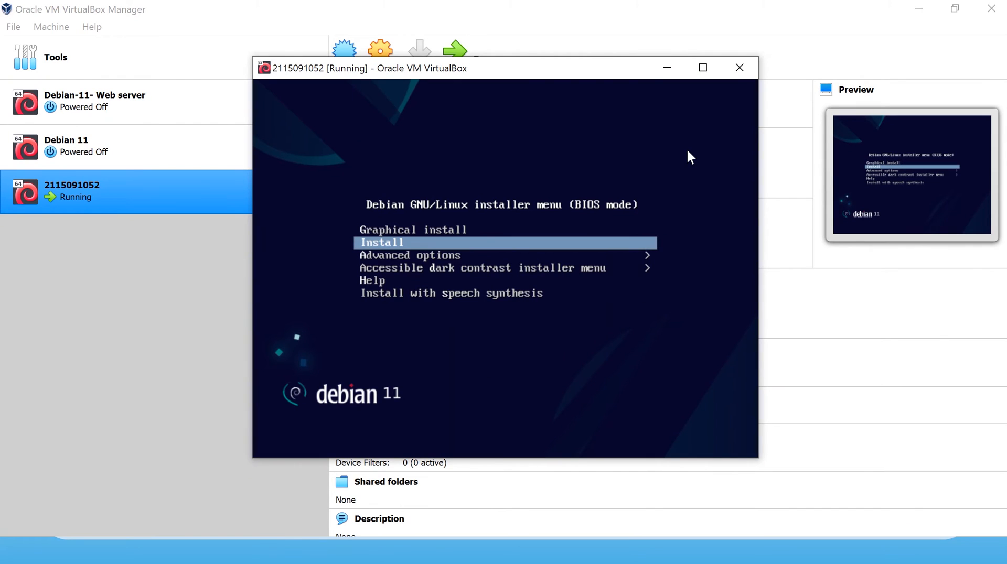
key(Up)
key(Down)
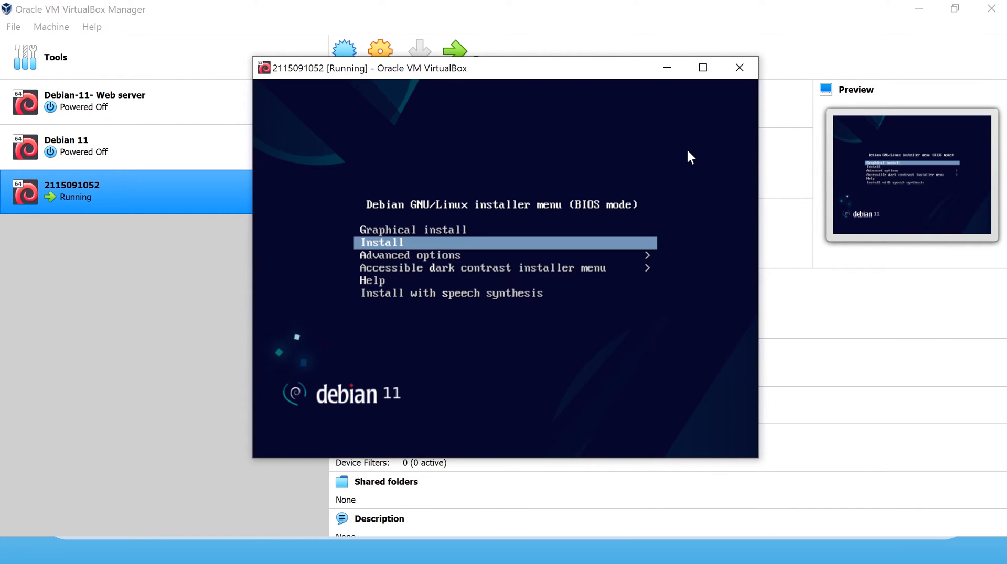
key(Up)
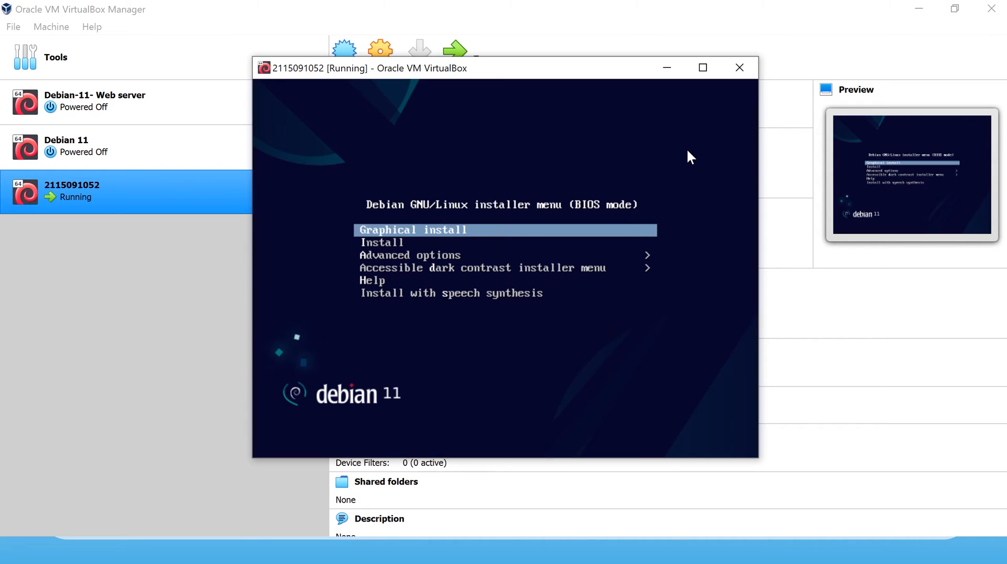
key(Down)
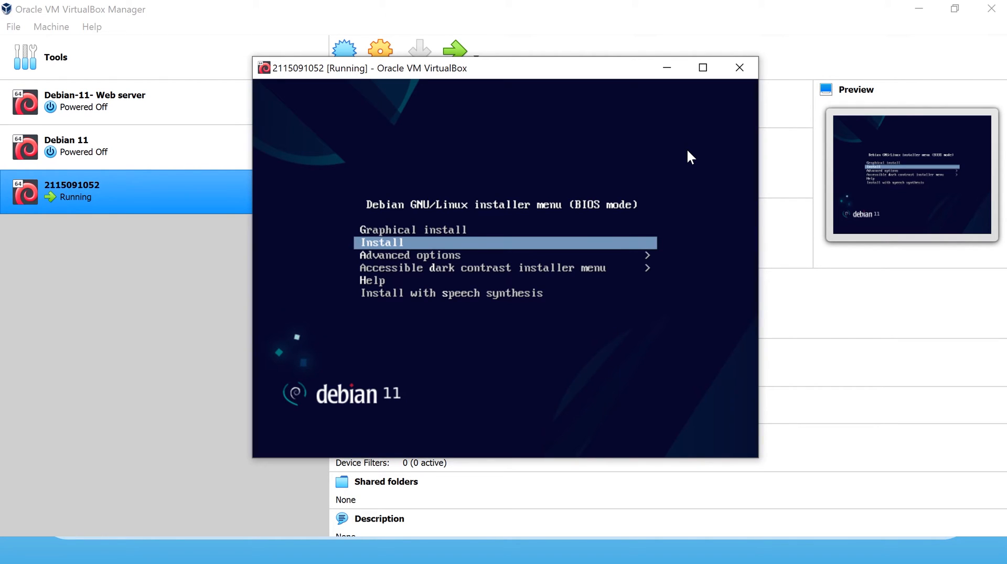
key(Up)
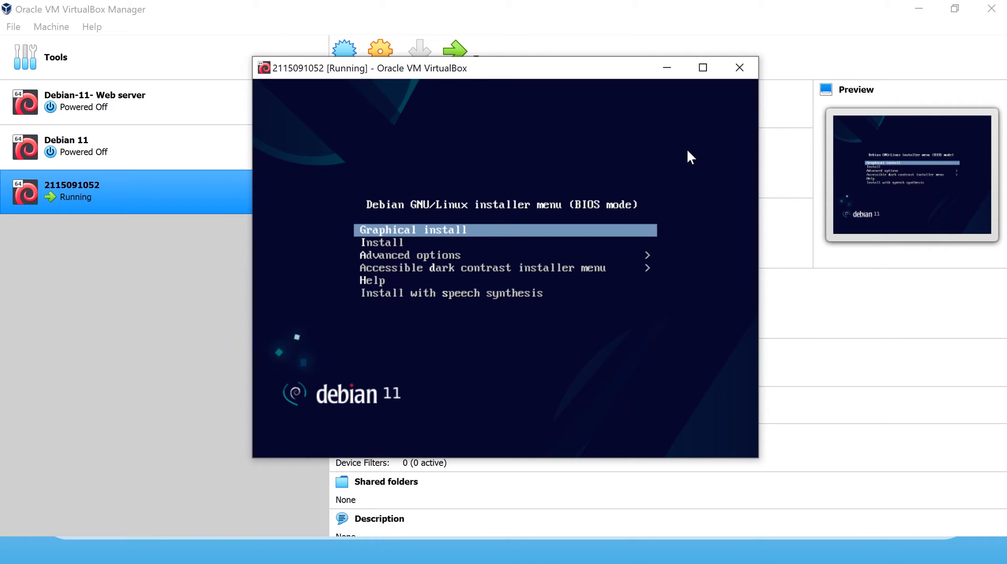
key(Down)
key(Up)
key(Return)
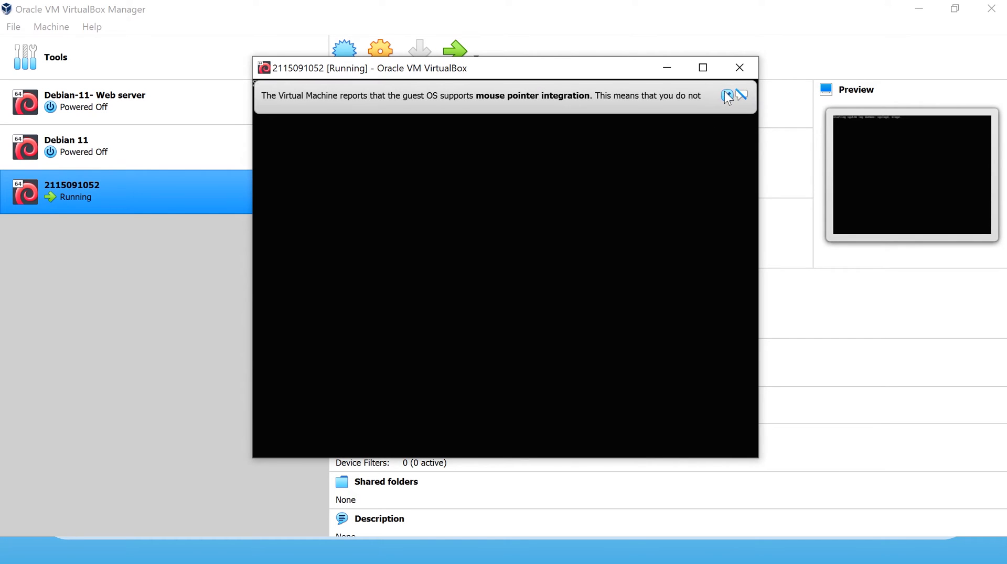
Dismiss the mouse integration notice, keep English as the language, and choose an 'other' location.
click(726, 94)
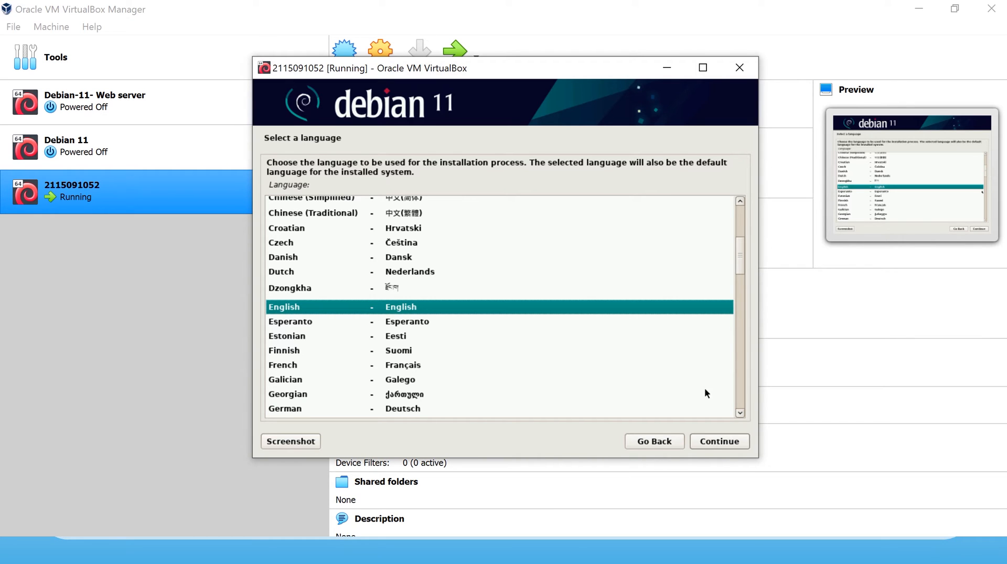
click(720, 444)
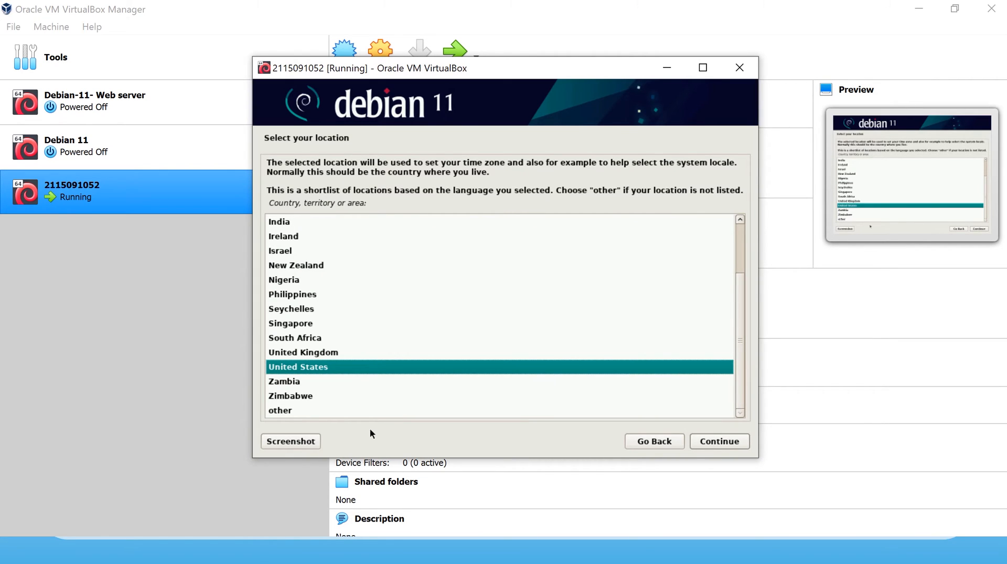
click(286, 412)
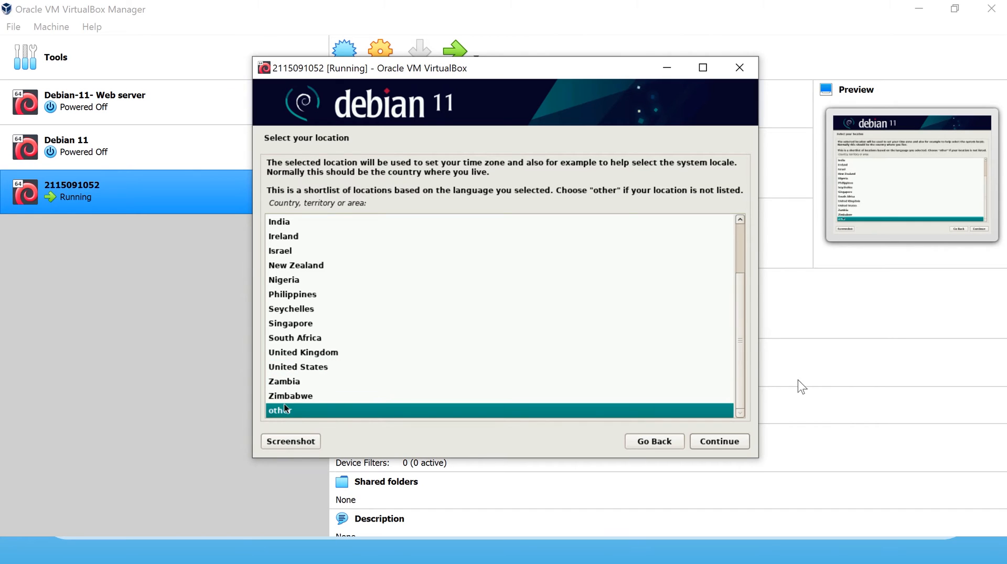
click(736, 442)
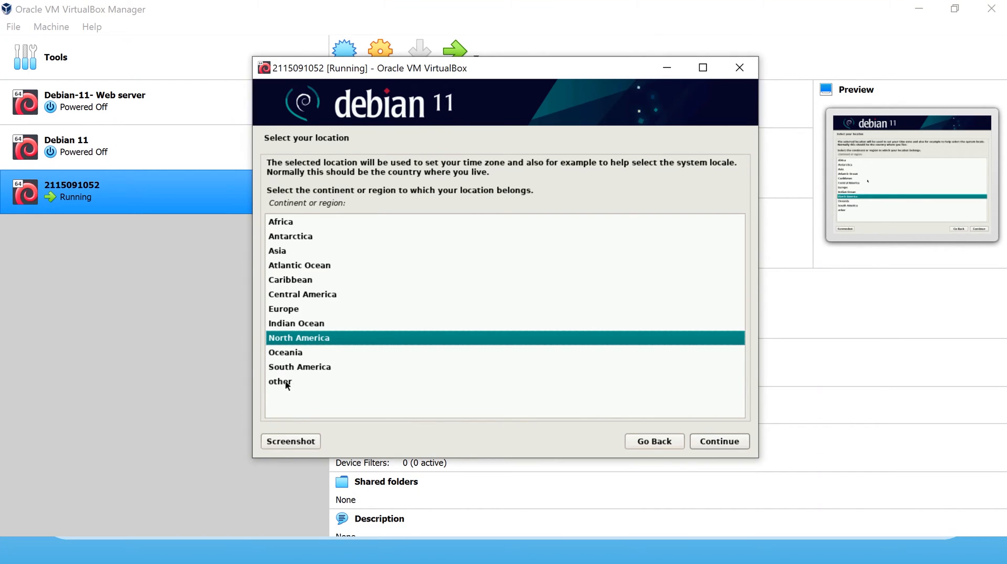
Choose Asia as the region and Indonesia as the country.
click(280, 254)
click(703, 438)
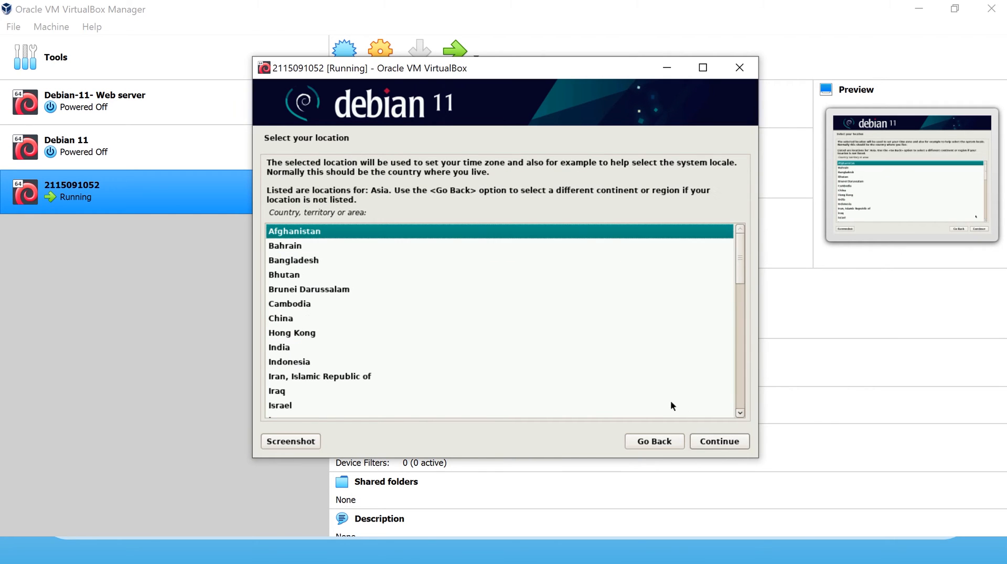
click(740, 373)
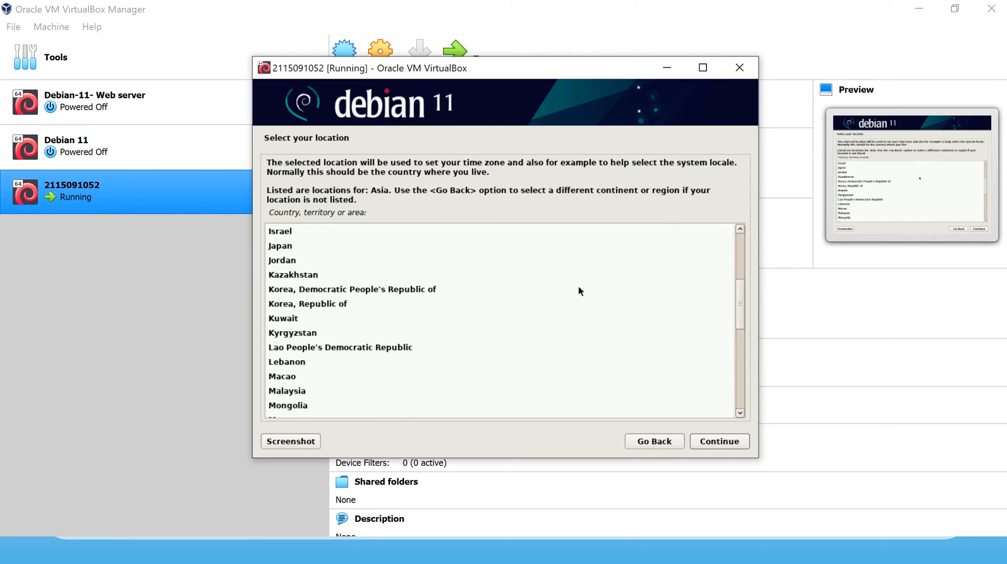
drag(744, 305, 744, 241)
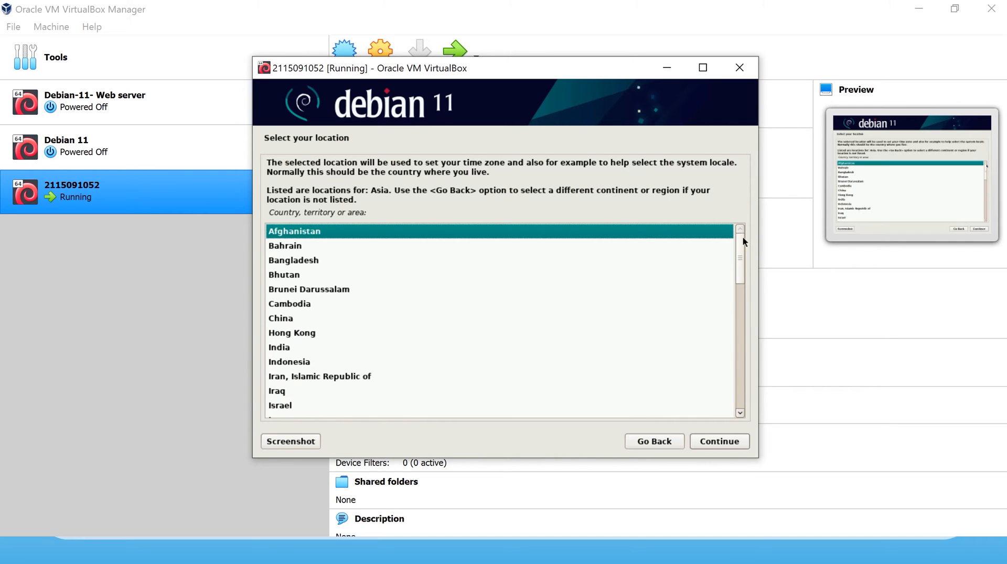
click(279, 369)
click(733, 443)
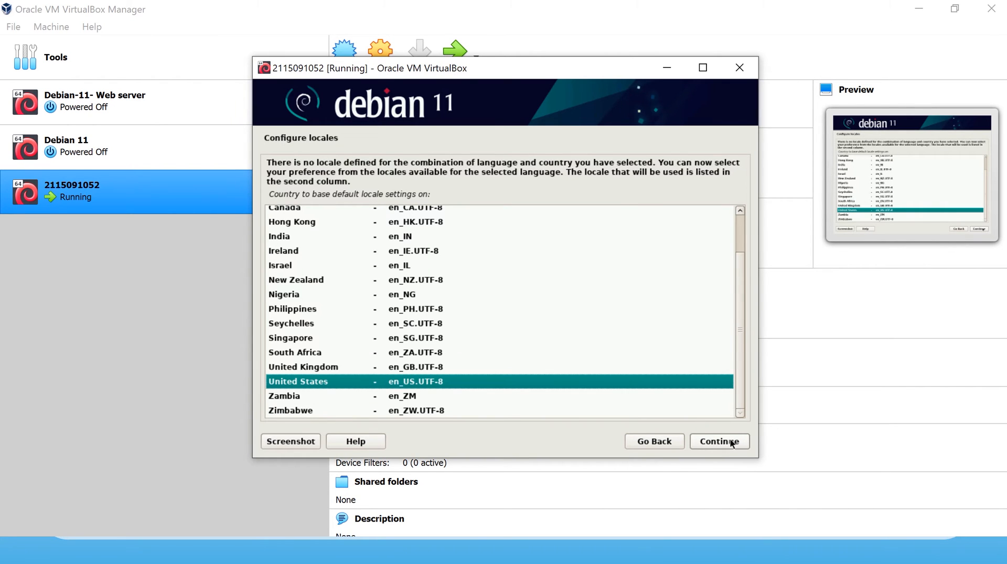
Accept the en_US.UTF-8 locale and the American English keymap.
click(732, 444)
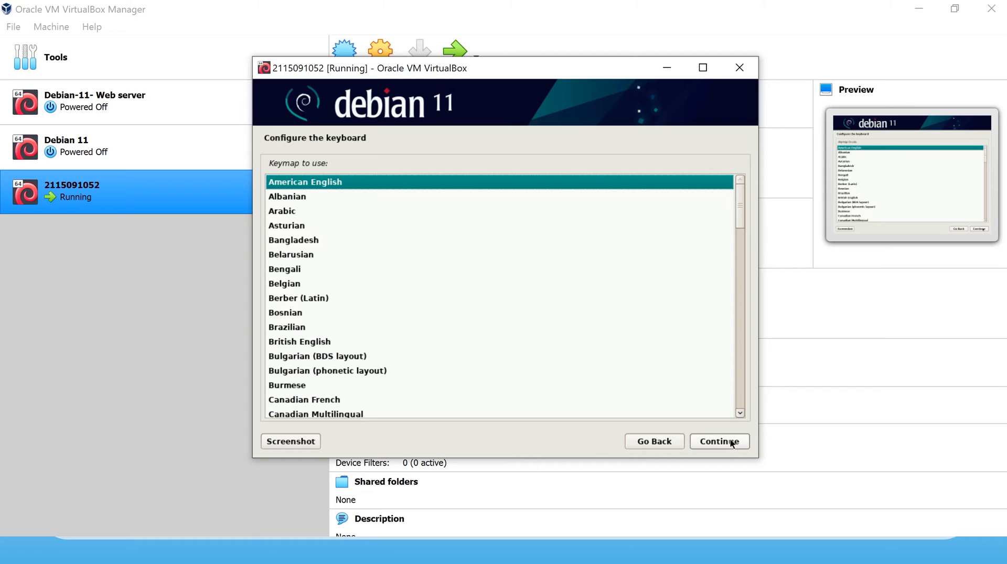
click(732, 443)
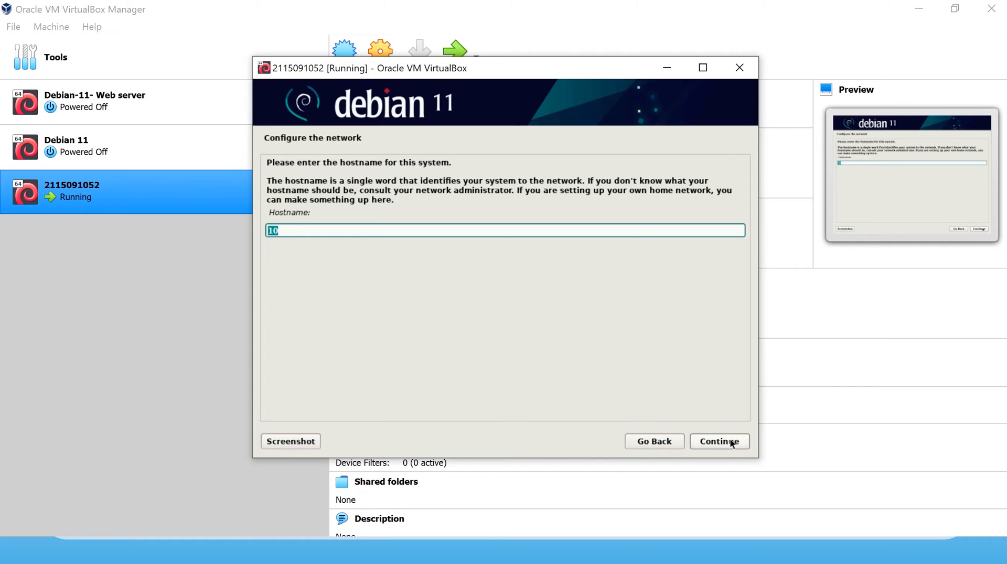
Enter the guest's hostname and domain name.
text(2115091052)
click(731, 442)
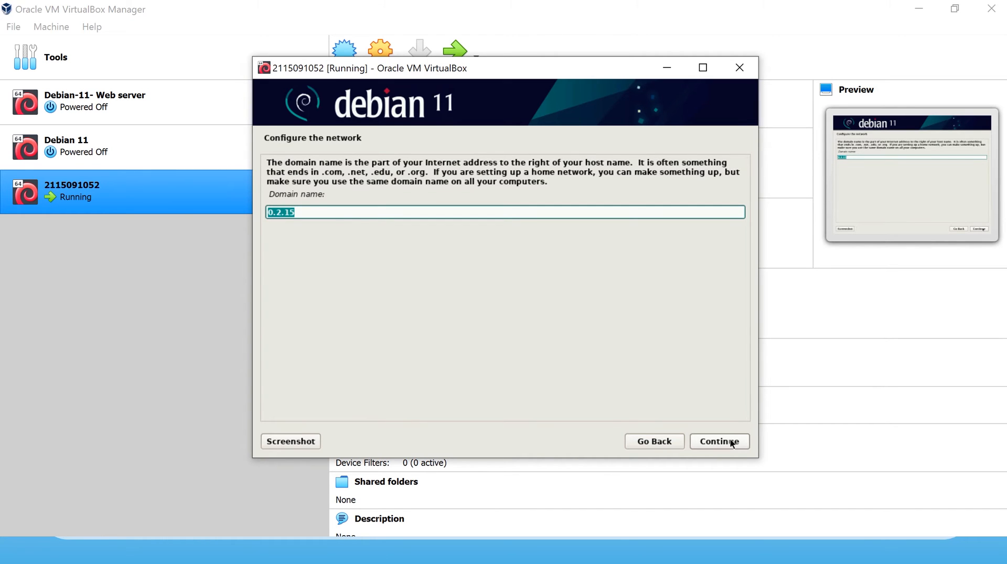
text(irh)
text(ad)
click(731, 443)
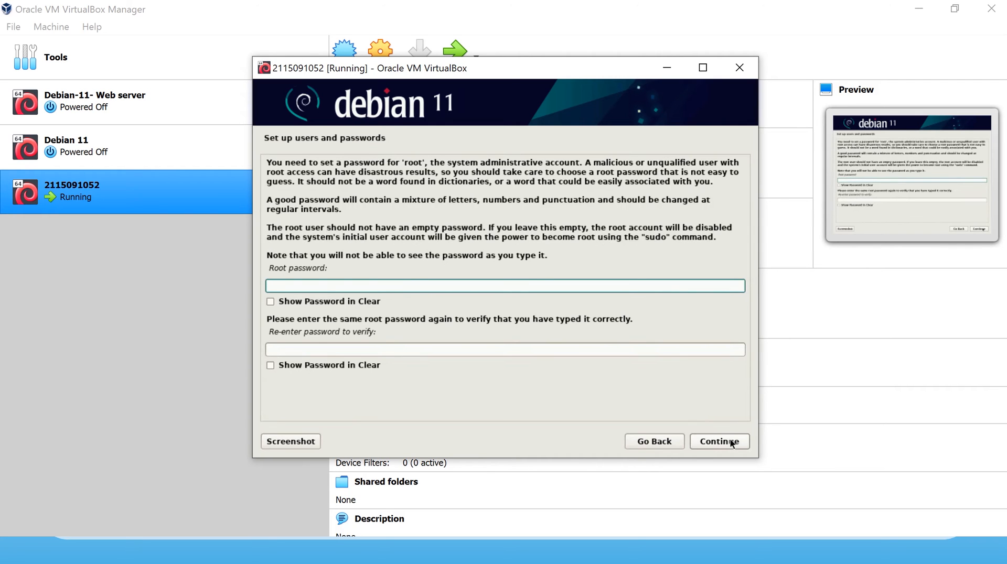
Enter the root password, show it in clear text, and re-enter it to confirm.
click(275, 302)
click(297, 350)
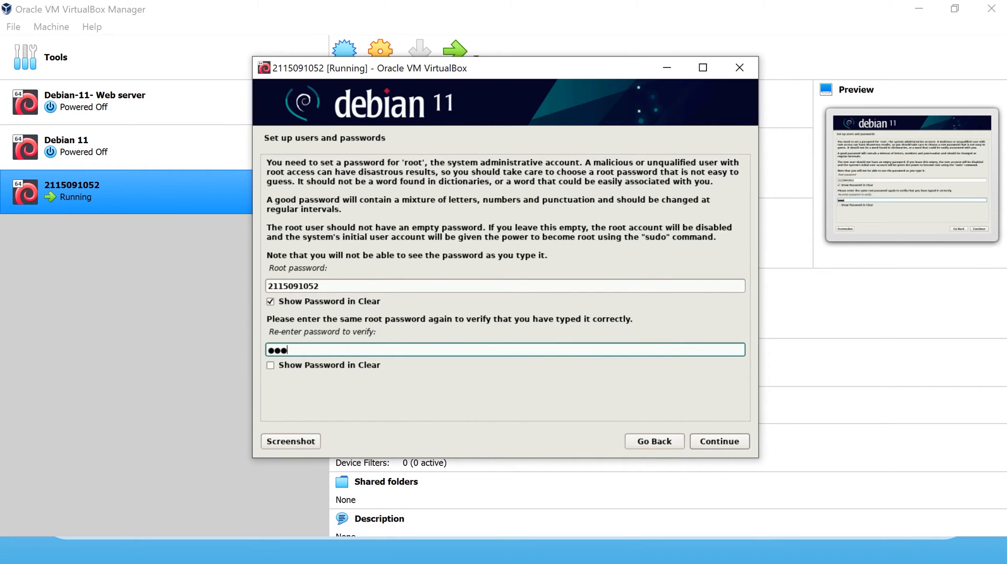
click(715, 440)
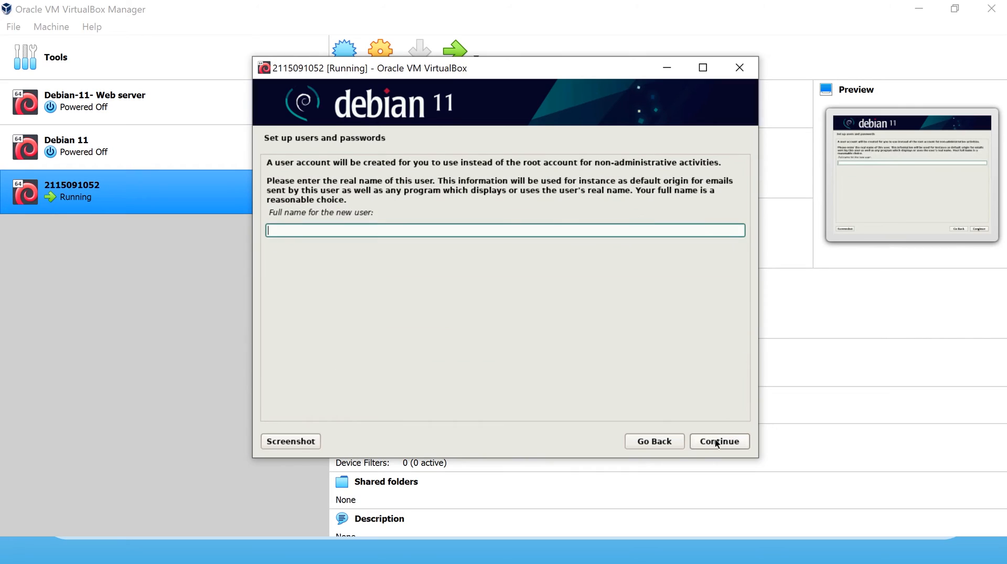
Enter the new user's full name and accept the suggested username.
text(irhan)
click(717, 442)
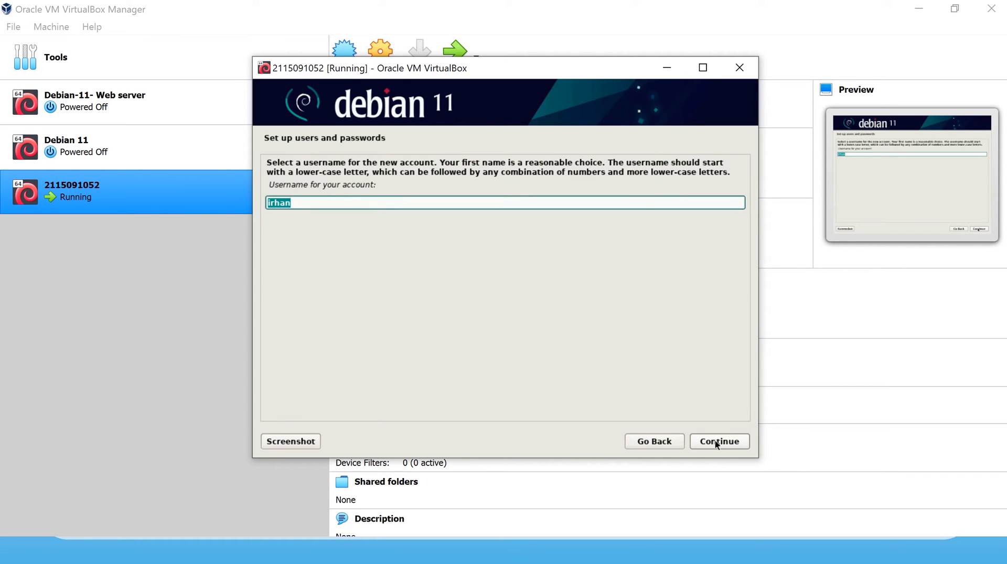
click(715, 443)
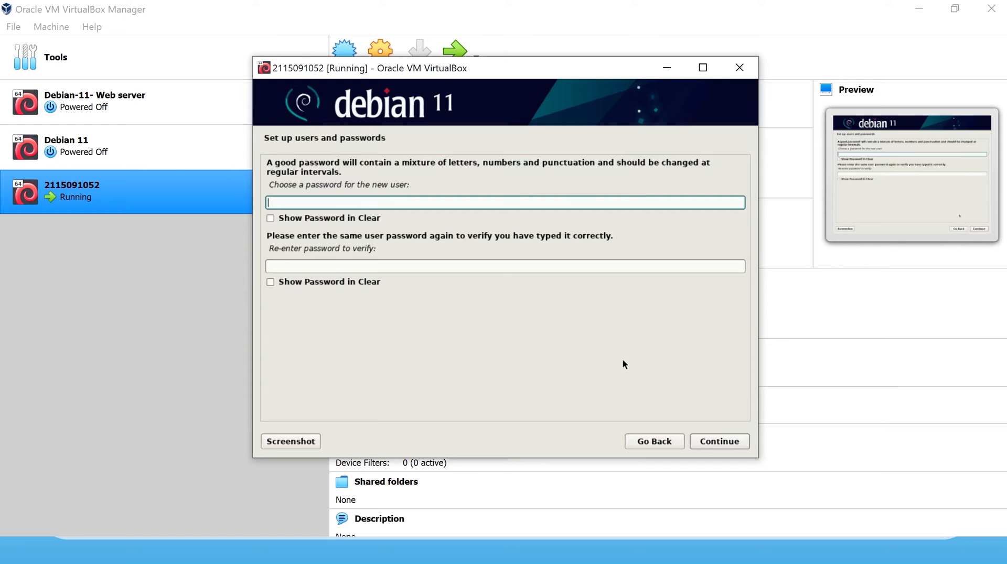
Enter the user password twice, reveal both in clear text to check, and confirm.
text(**********)
click(601, 263)
text(**********)
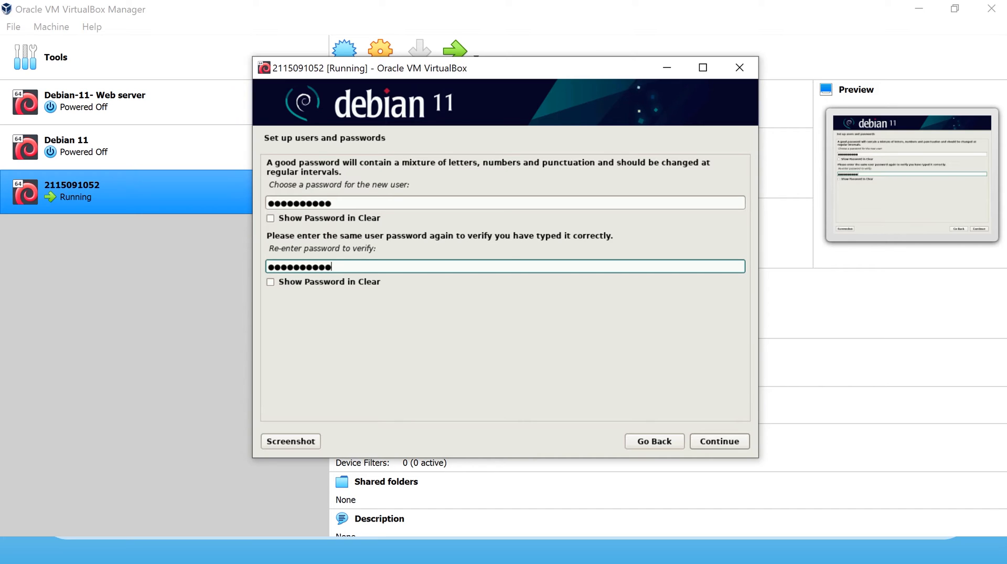
click(378, 283)
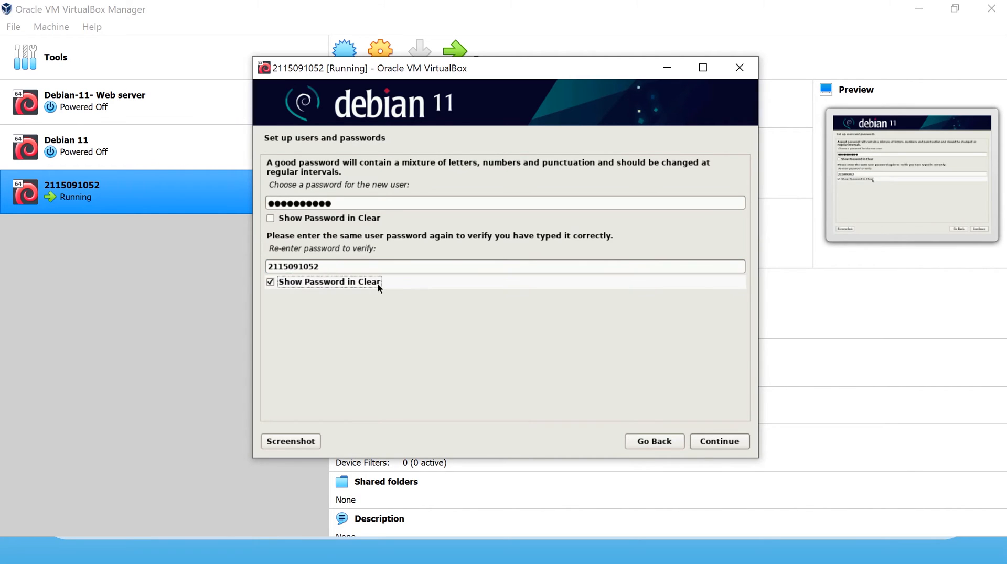
click(303, 219)
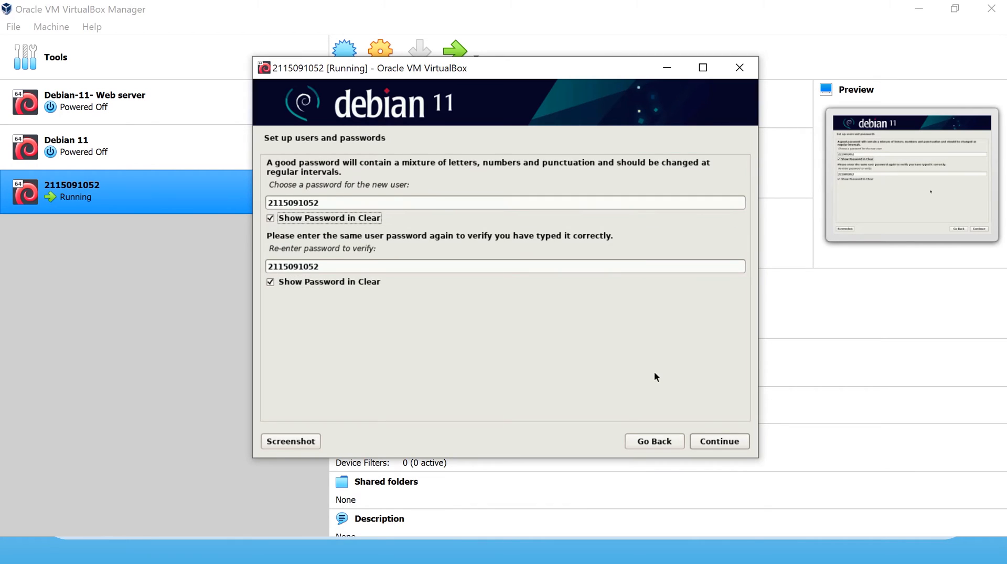
click(721, 441)
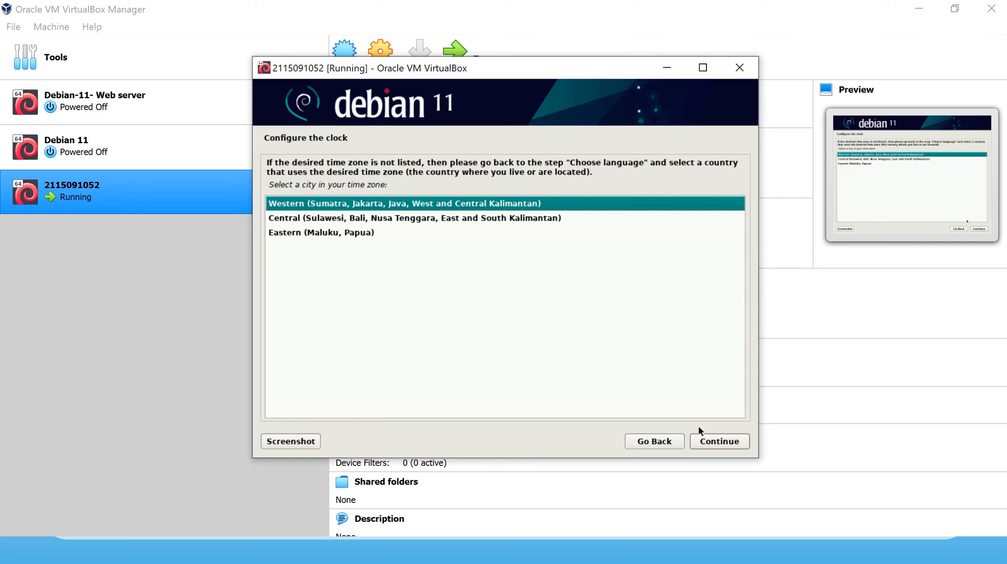
Accept the Western Indonesia time zone.
click(716, 445)
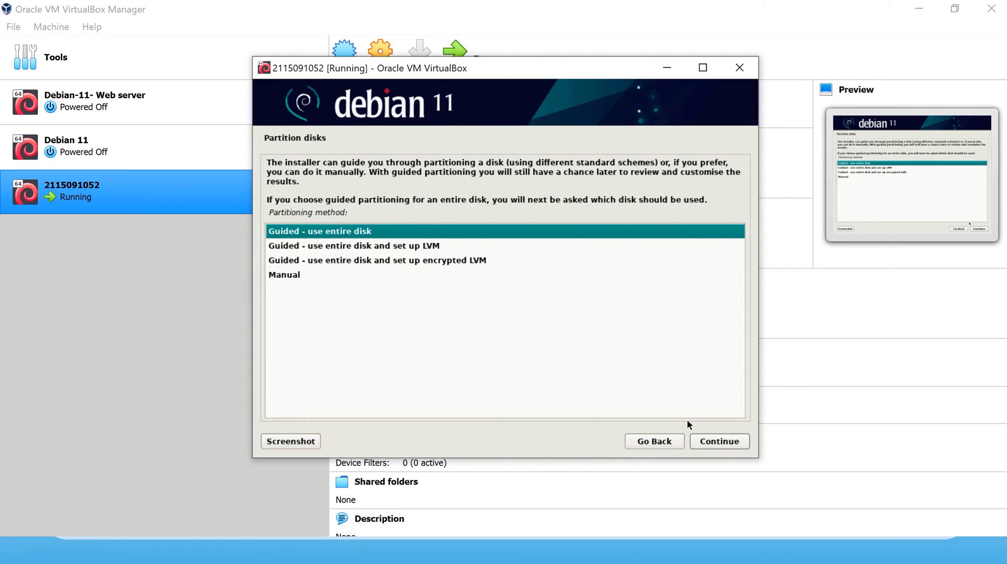
Use guided partitioning on the whole sda disk with all files in one partition, and write the changes.
click(713, 442)
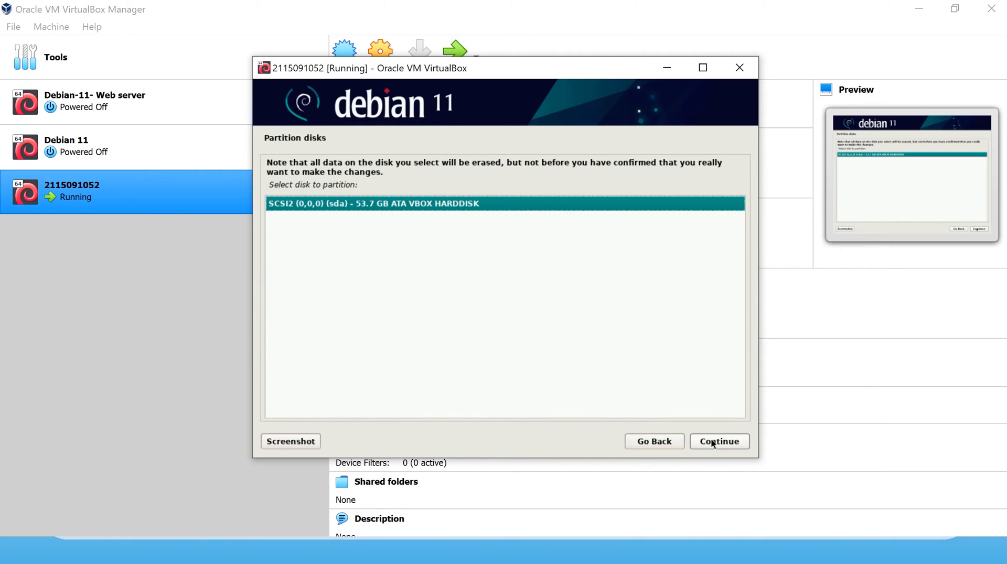
click(714, 443)
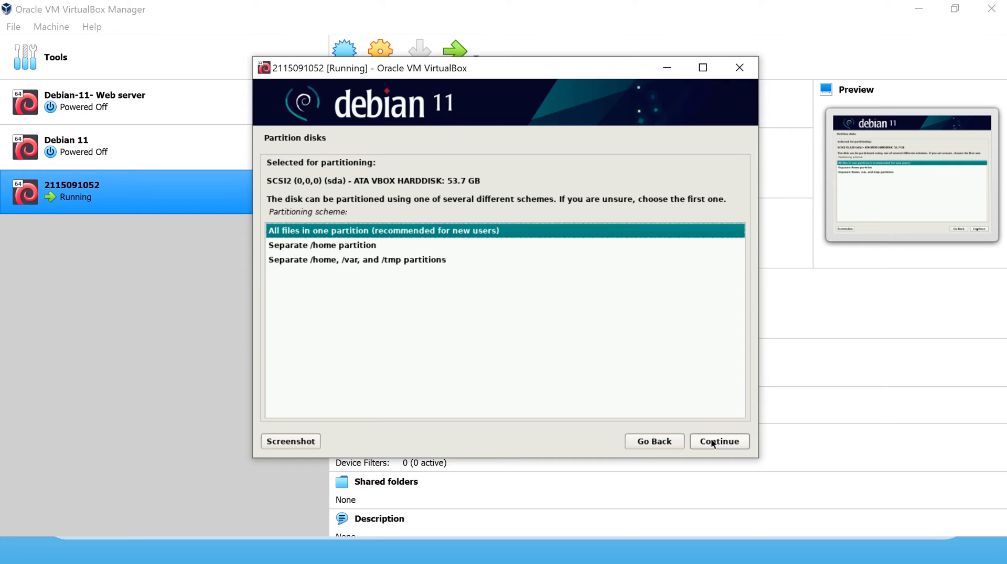
click(713, 442)
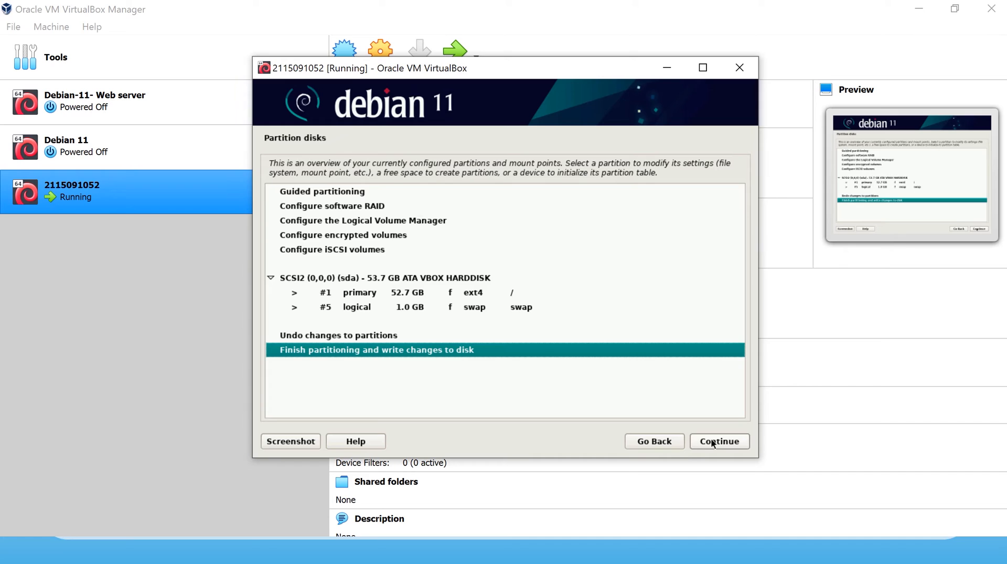
click(713, 444)
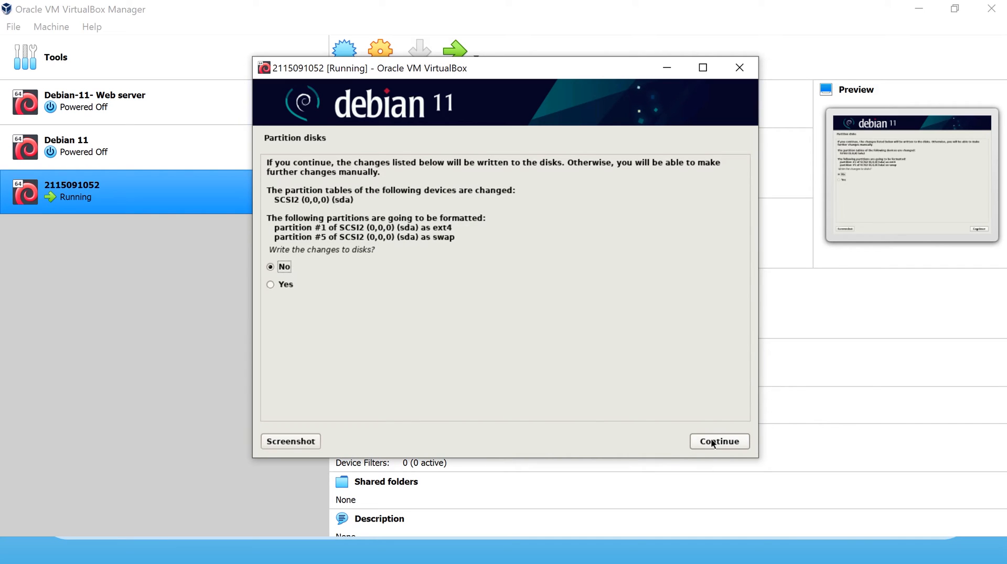
key(Down)
click(713, 444)
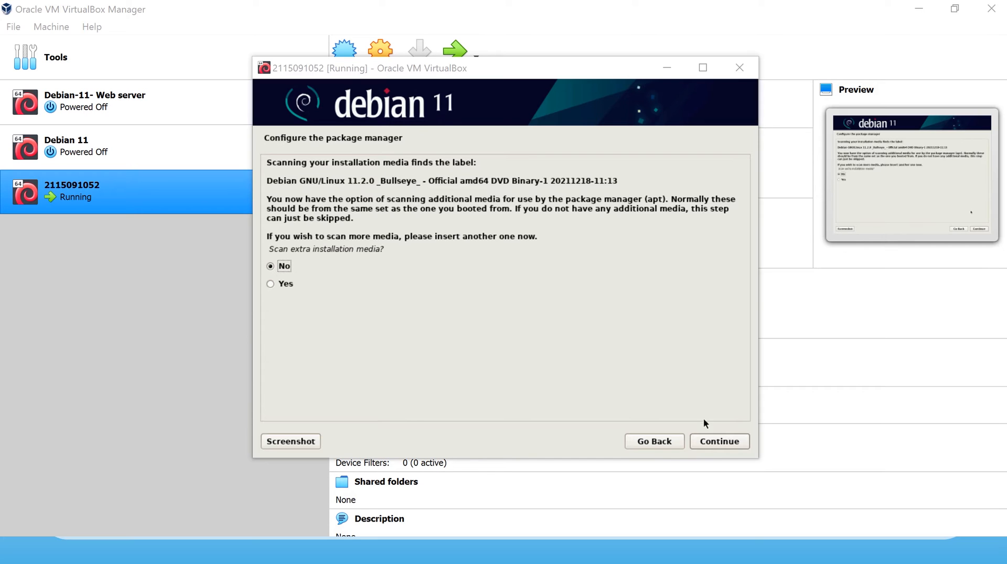
Answer No to scanning extra installation media.
click(720, 442)
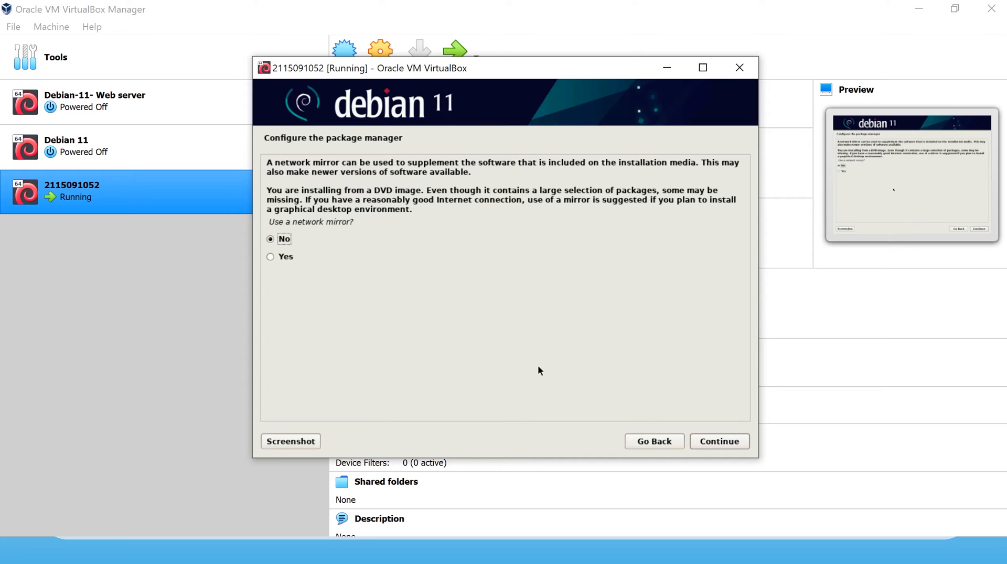
Answer No to using a network mirror for the package manager.
click(731, 442)
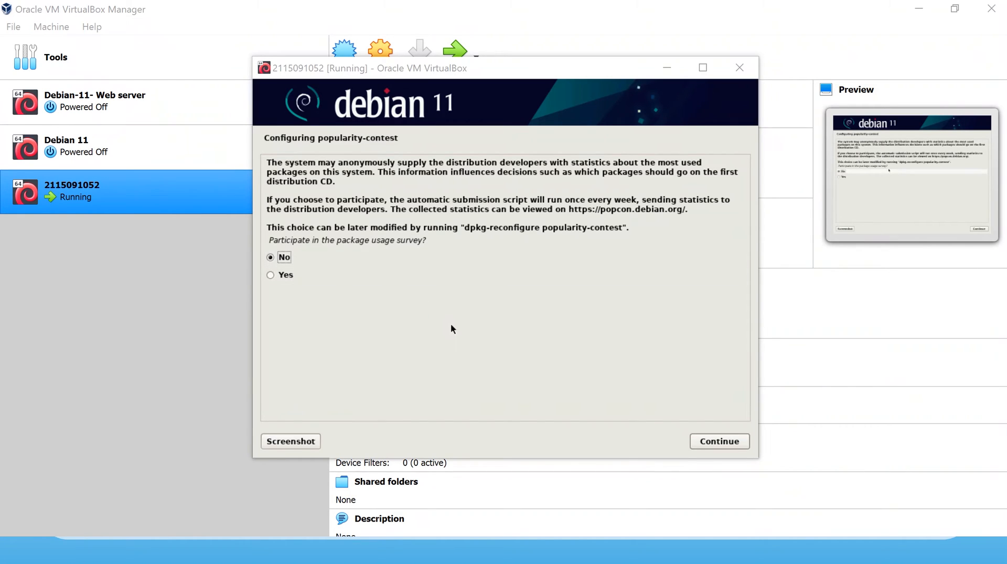
Decline the popularity-contest survey, install GNOME with standard system utilities, and pick /dev/sda for GRUB.
click(719, 442)
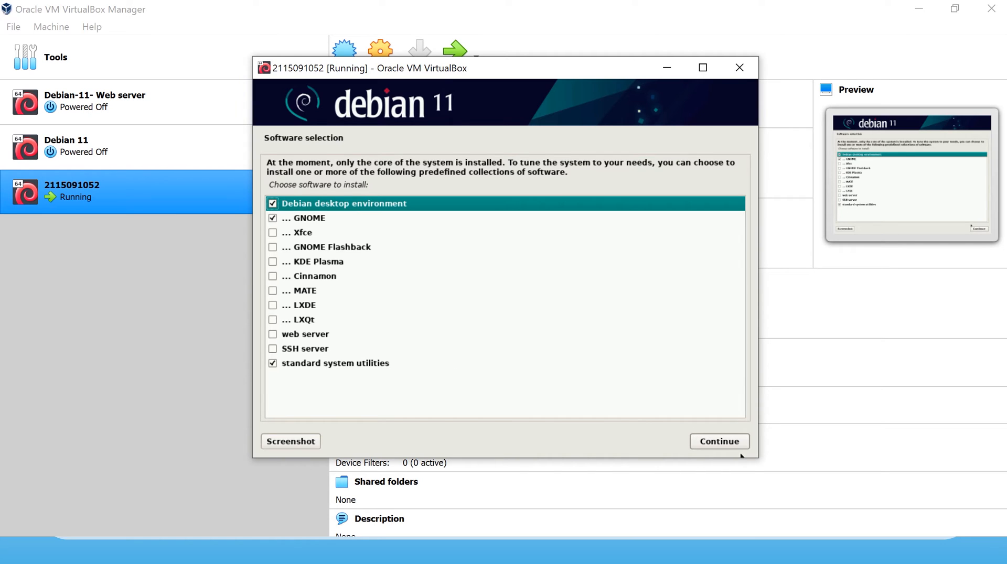
click(718, 443)
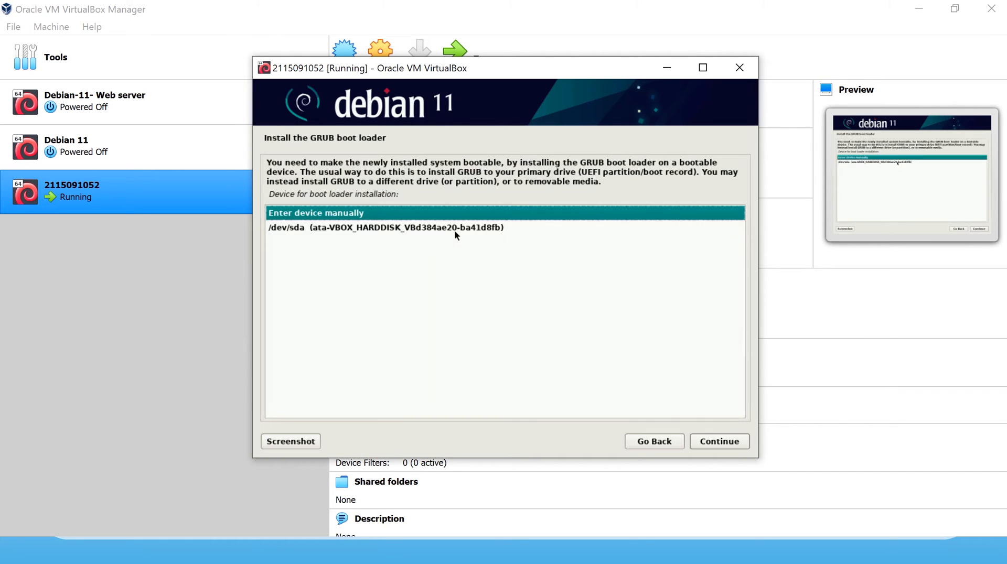
click(454, 229)
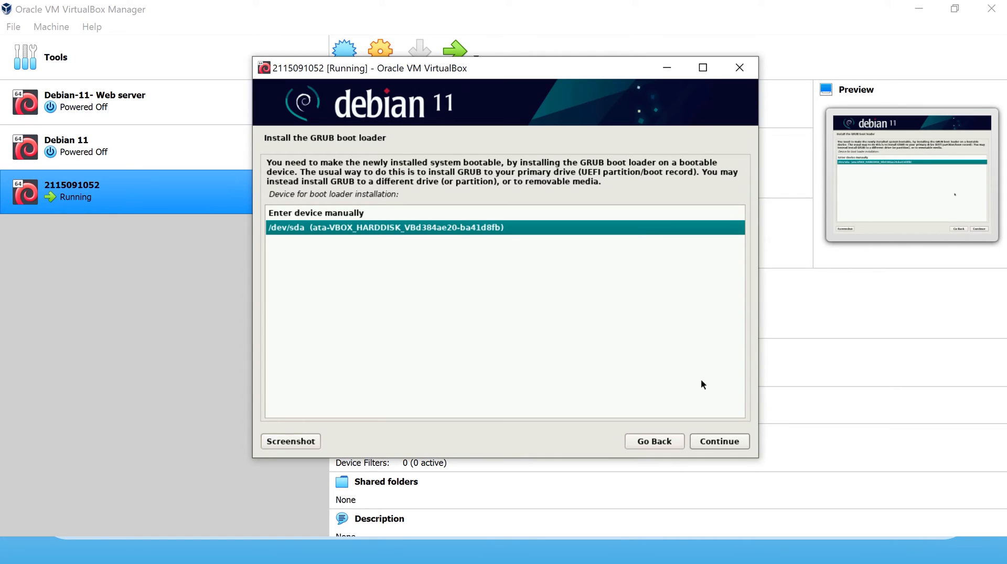
Confirm GRUB installation on /dev/sda and wait for the Installation complete page.
click(735, 442)
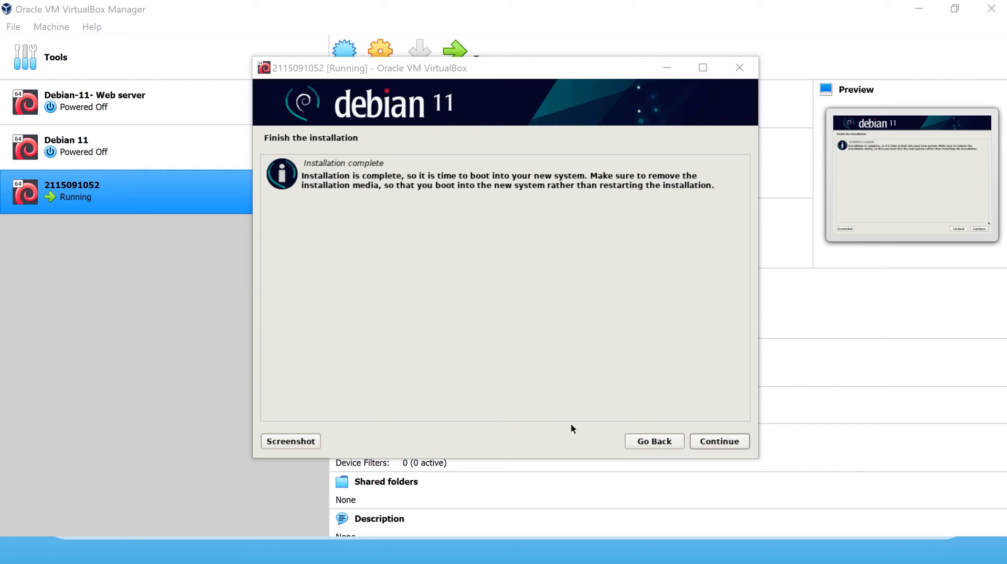
Finish the Debian installation and reboot the VM into the installed system.
click(713, 443)
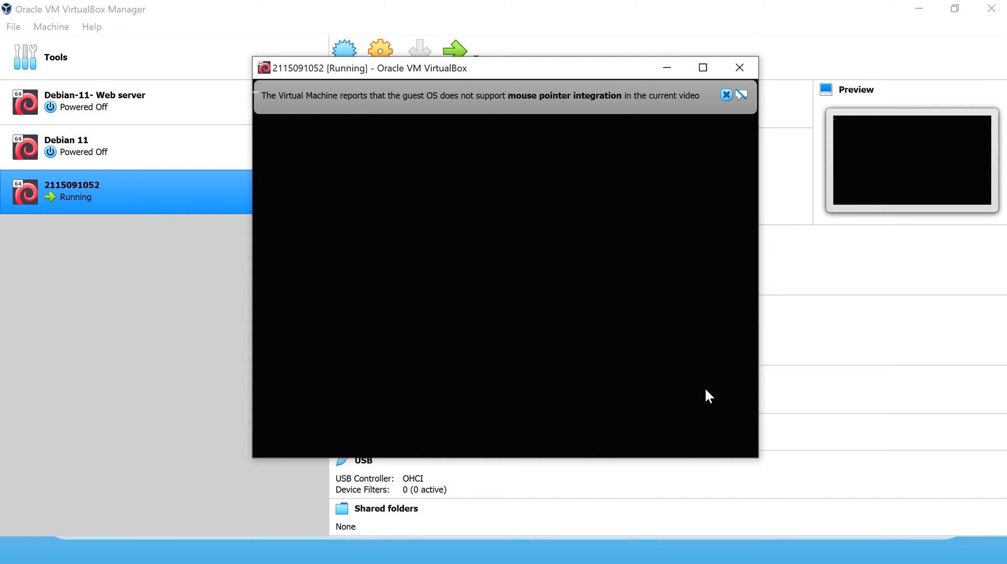
Dismiss both mouse pointer integration notices while Debian boots to the login screen.
click(725, 95)
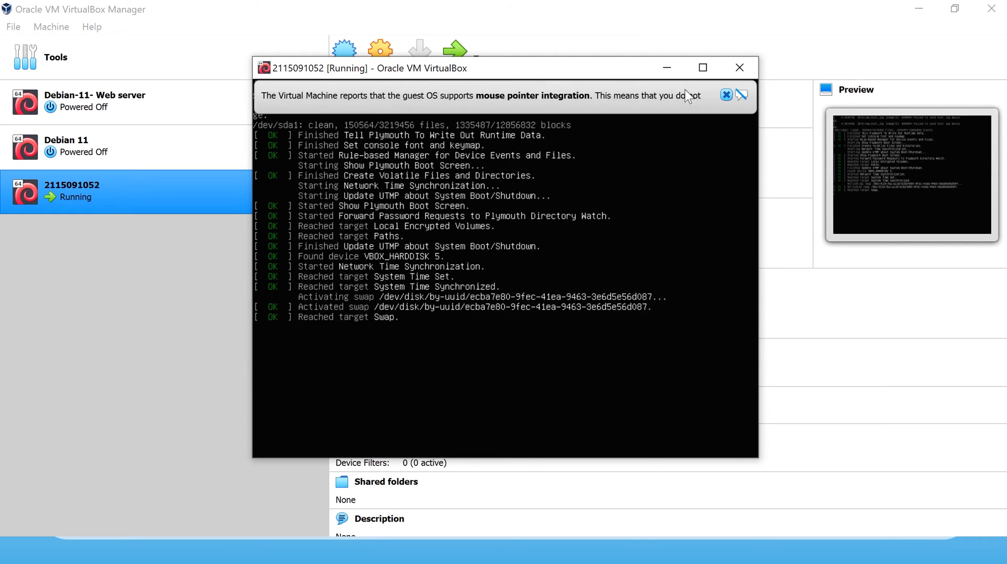
click(727, 96)
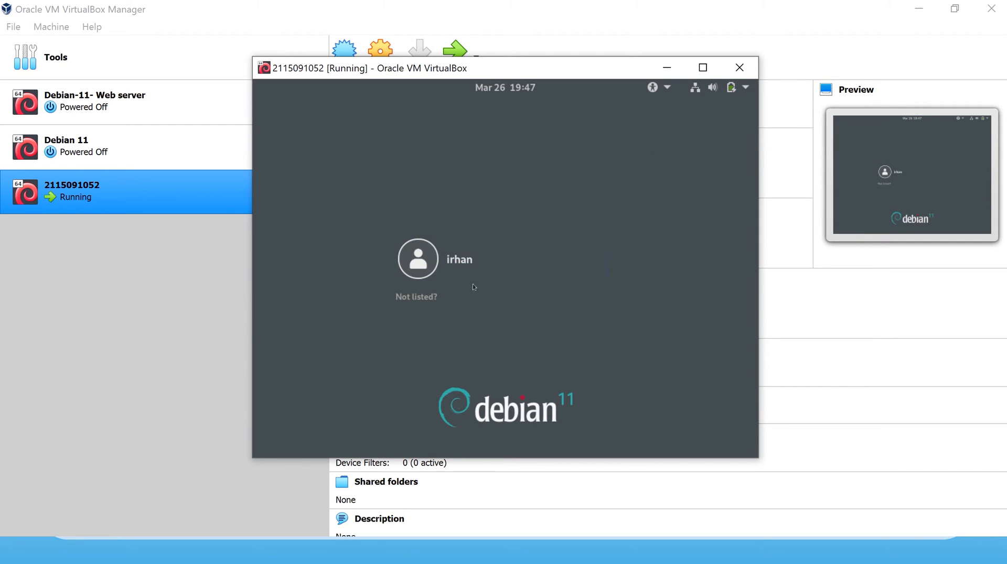
Select the user account, enter and verify the user's password, and log in to GNOME.
click(490, 270)
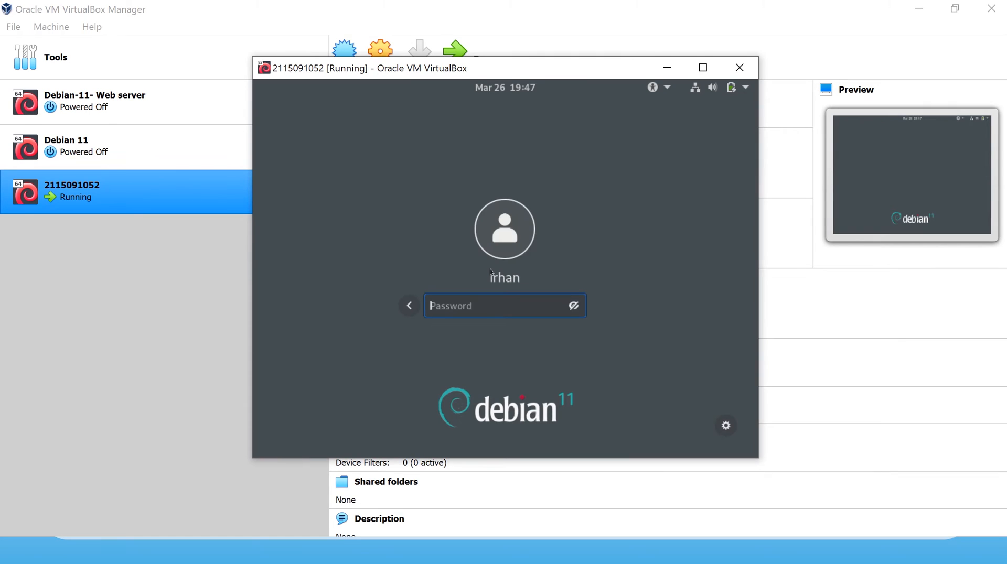
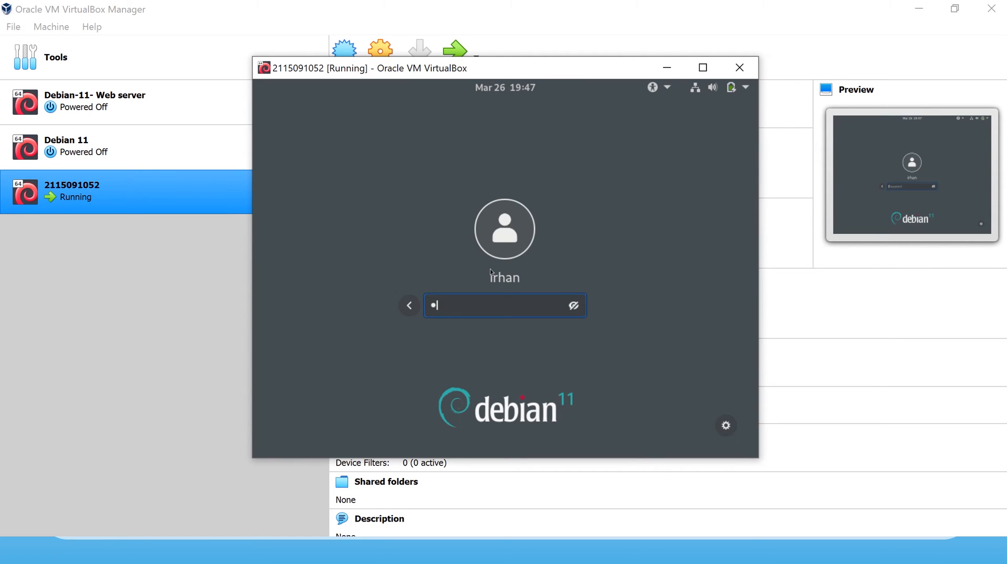
click(574, 306)
click(574, 306)
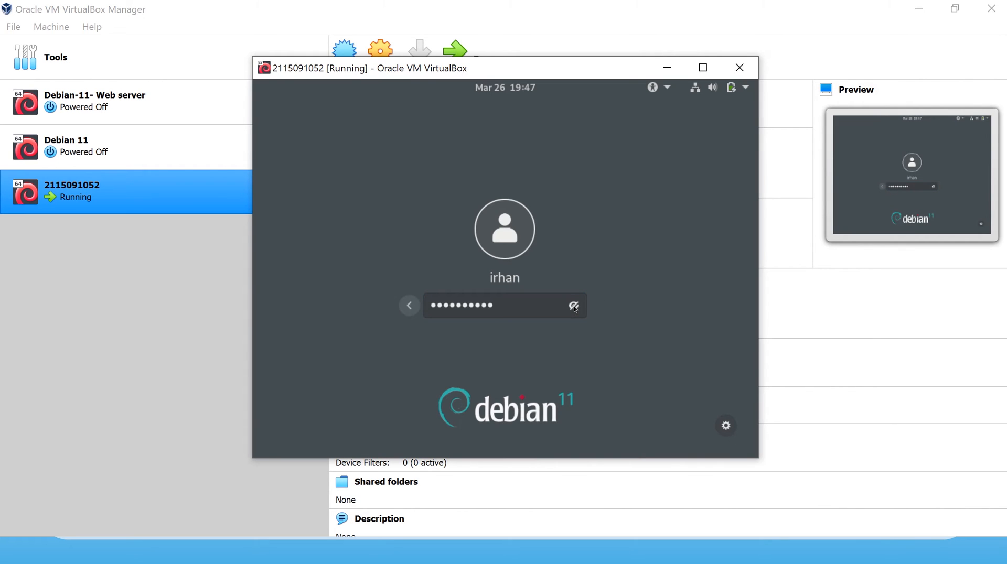
key(Return)
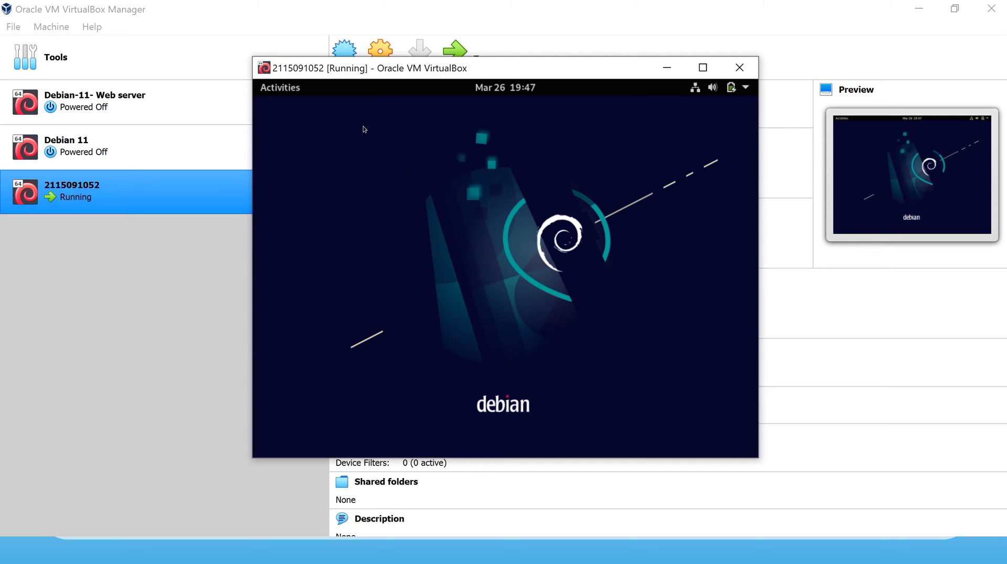
In Displays settings, apply and keep 1440×900 (16:10) resolution, then maximize the VM window.
click(294, 93)
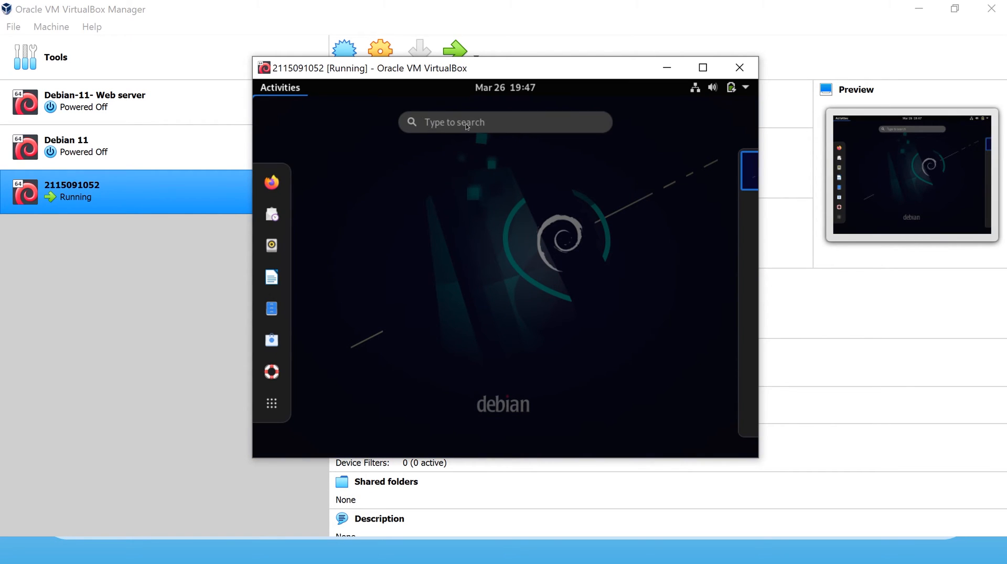
text(di)
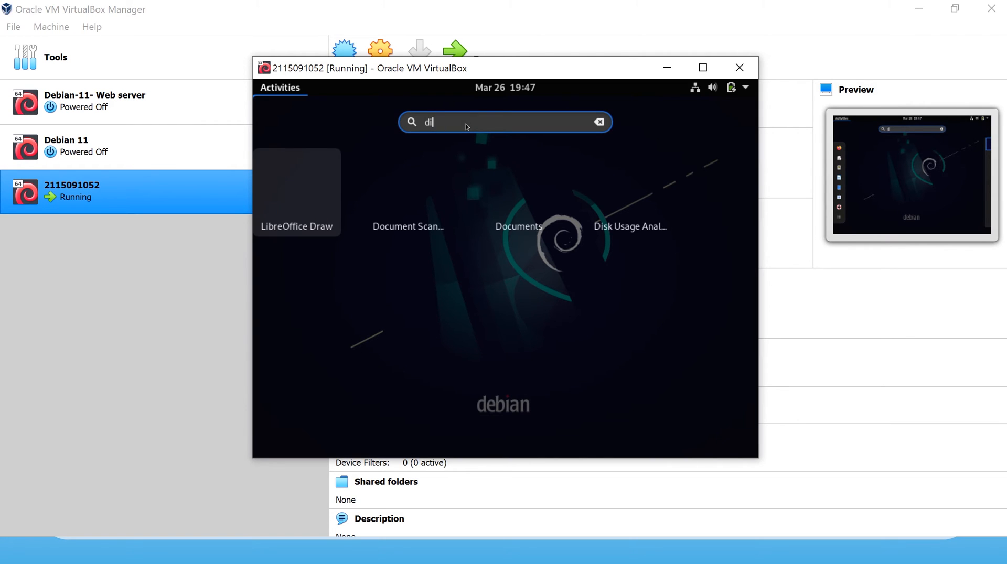
text(spl)
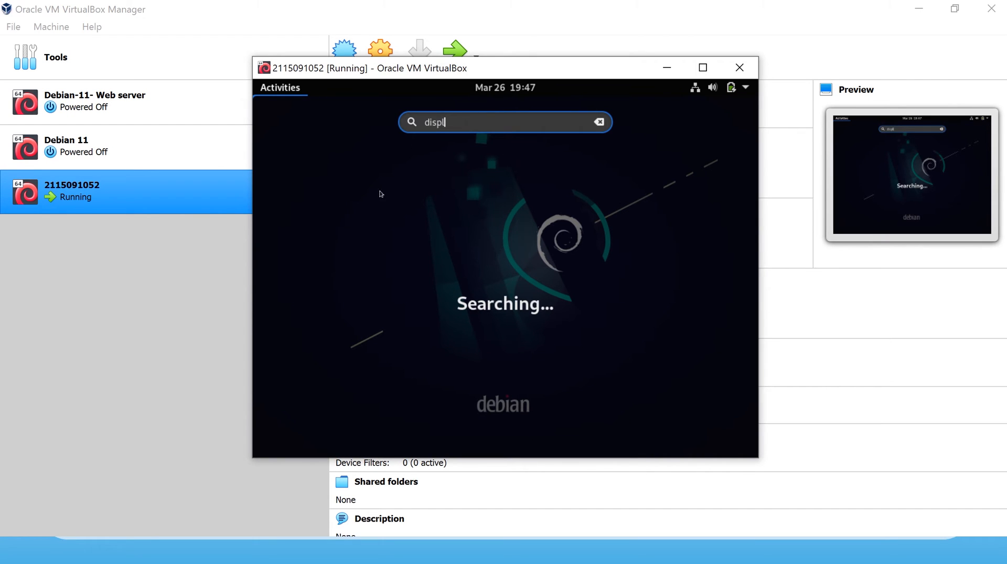
click(422, 175)
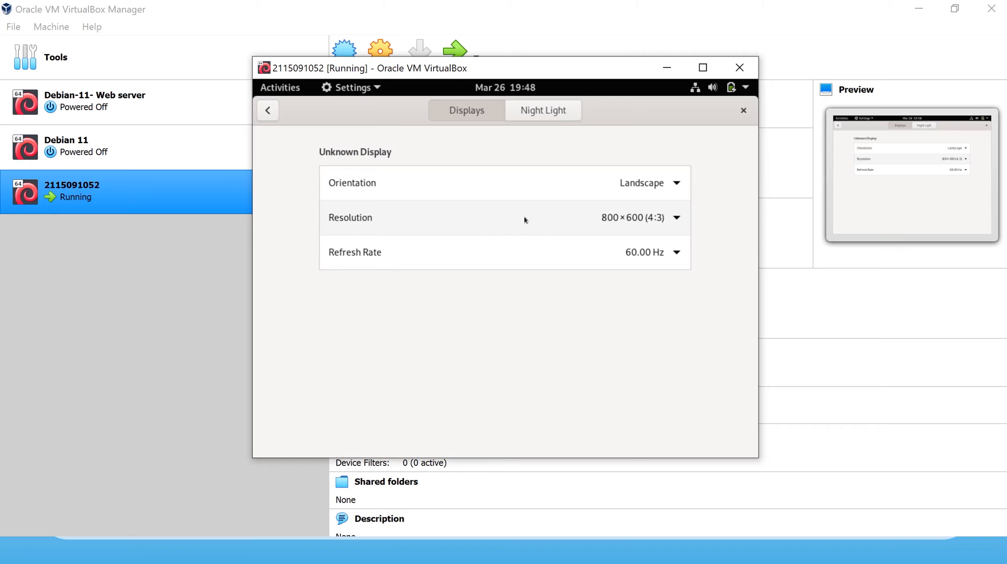
click(556, 225)
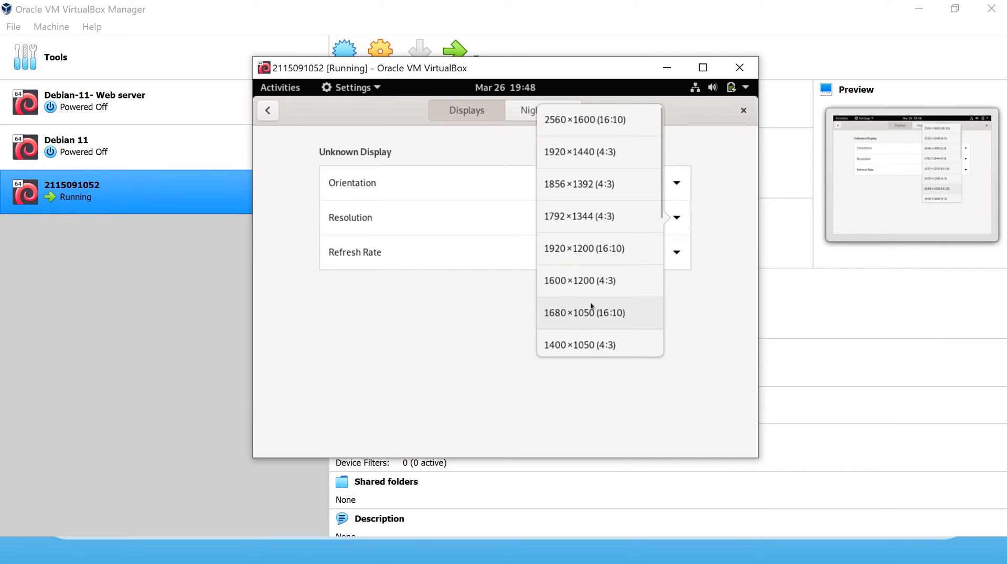
drag(659, 193, 635, 262)
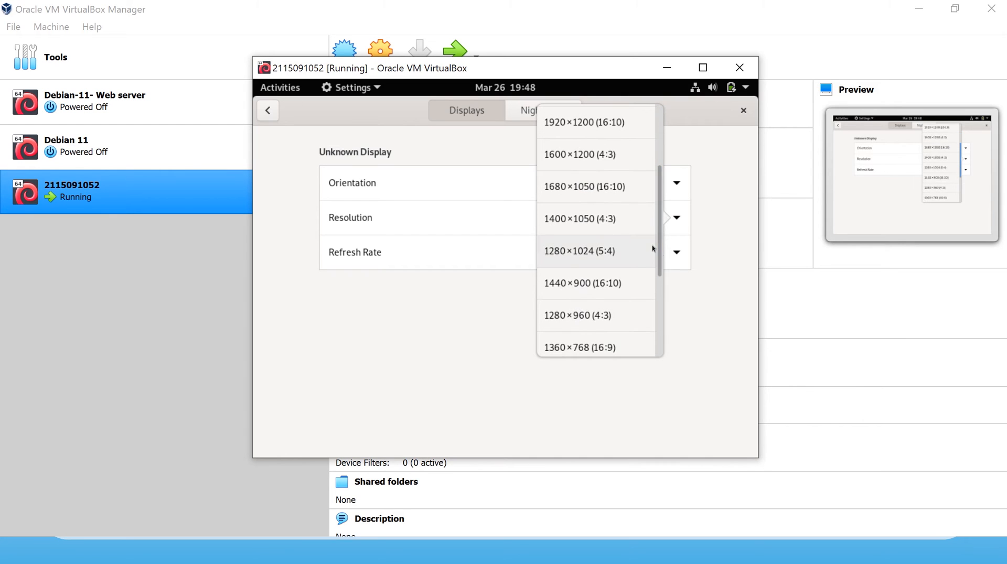
click(614, 289)
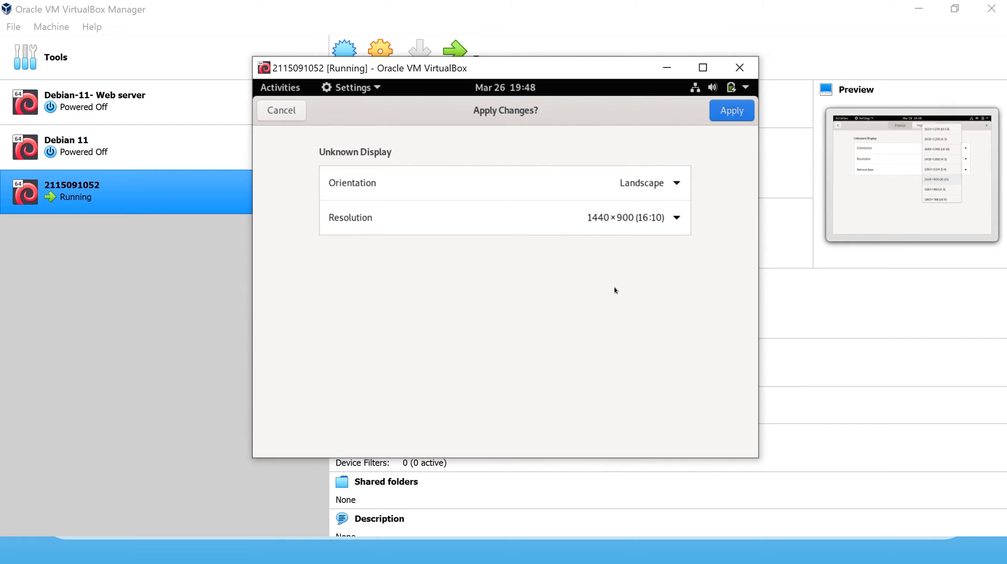
click(734, 113)
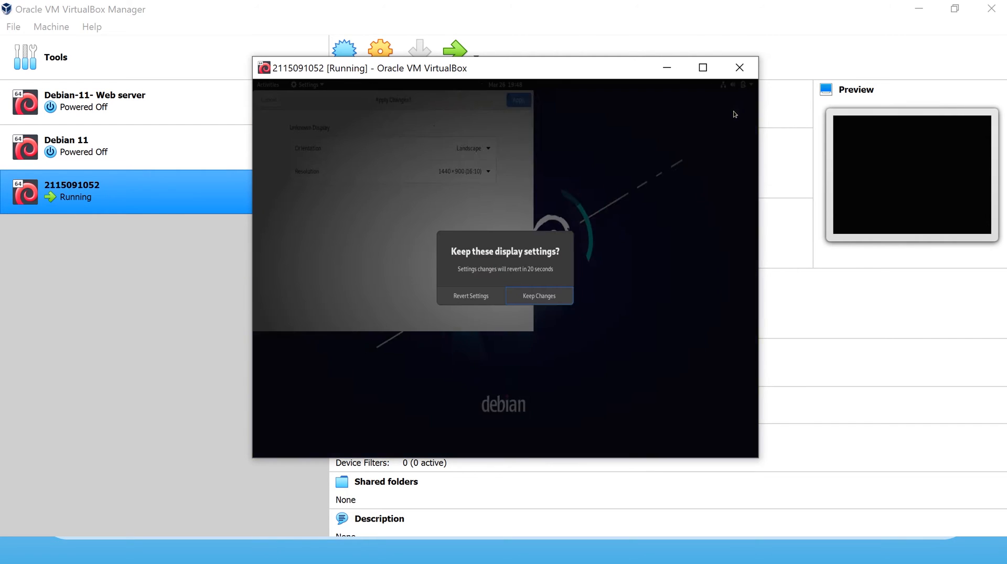
click(541, 295)
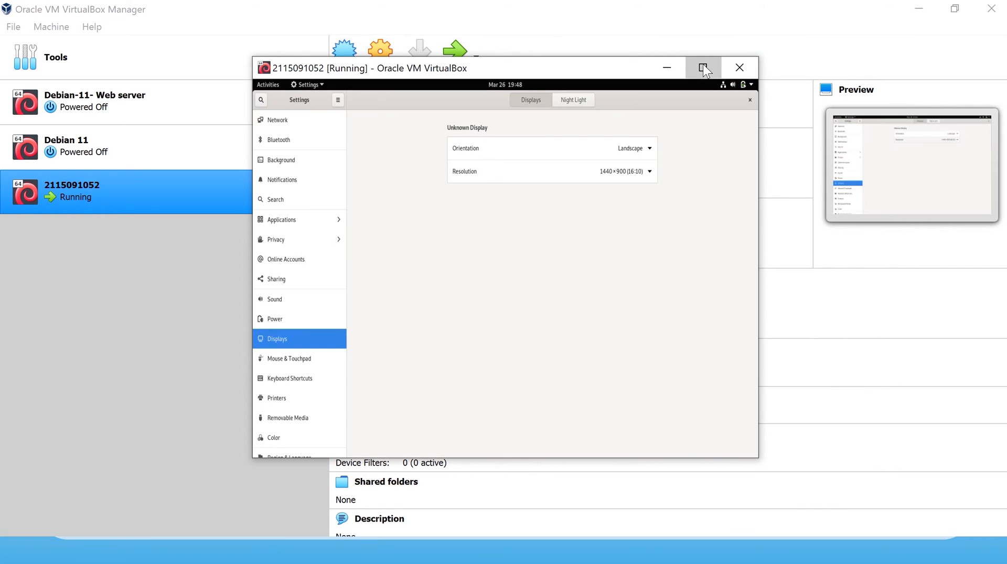
click(703, 67)
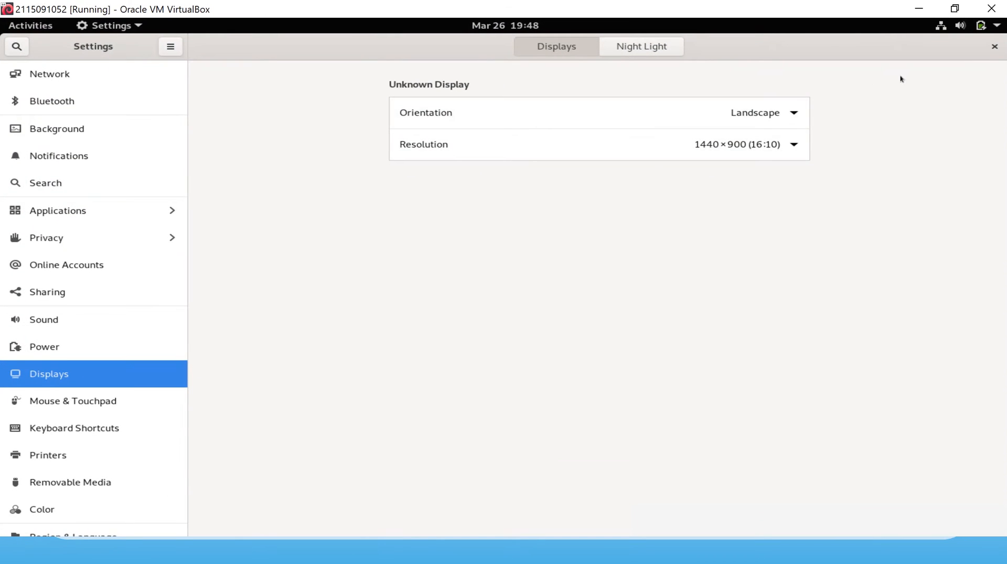
Close Settings and launch Terminal via the Activities search.
click(994, 46)
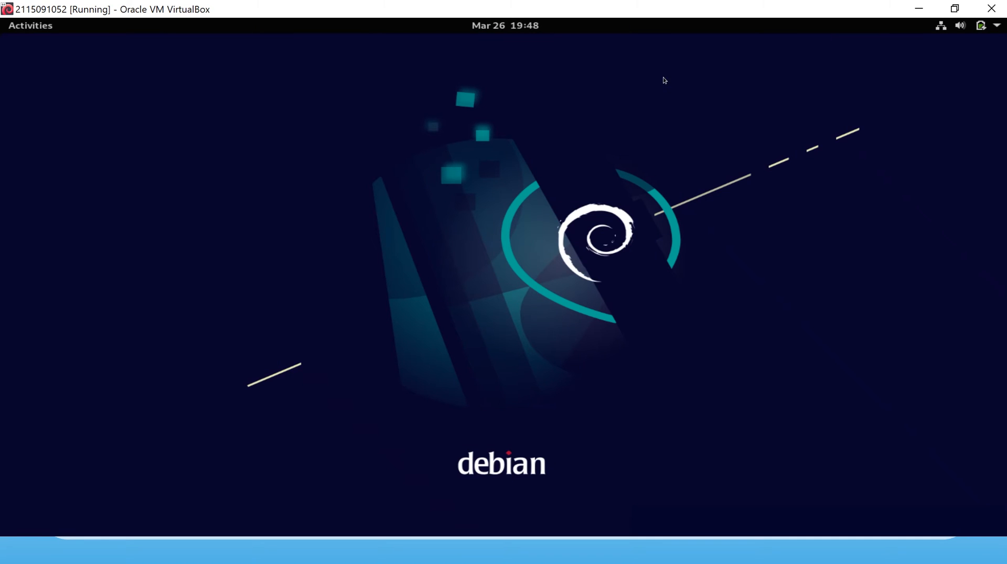
click(30, 29)
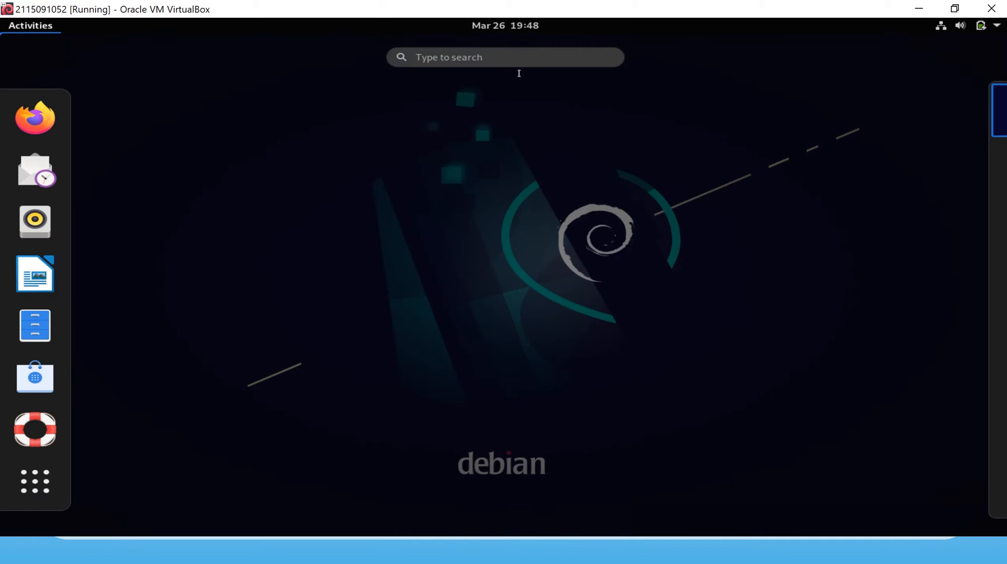
click(562, 63)
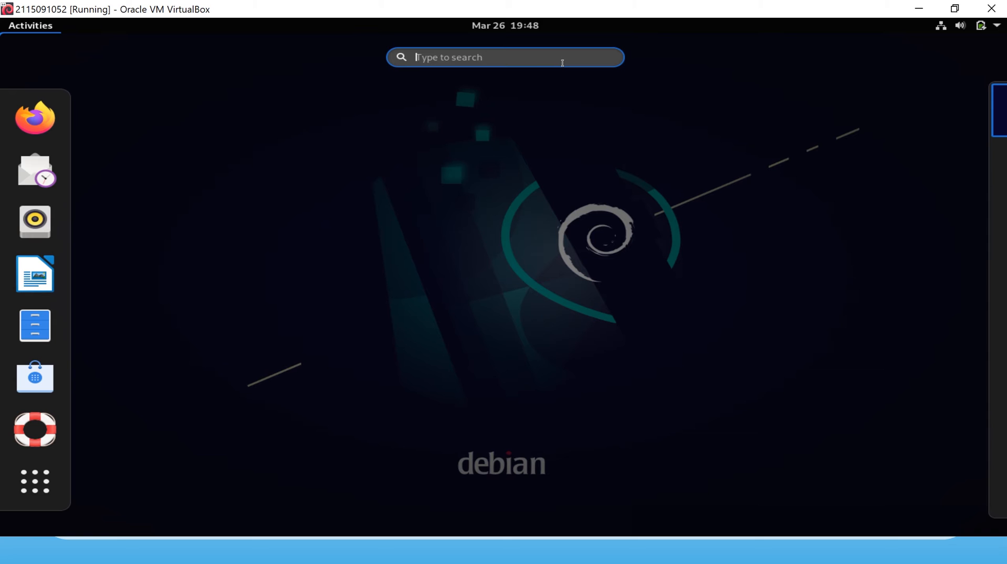
text(t)
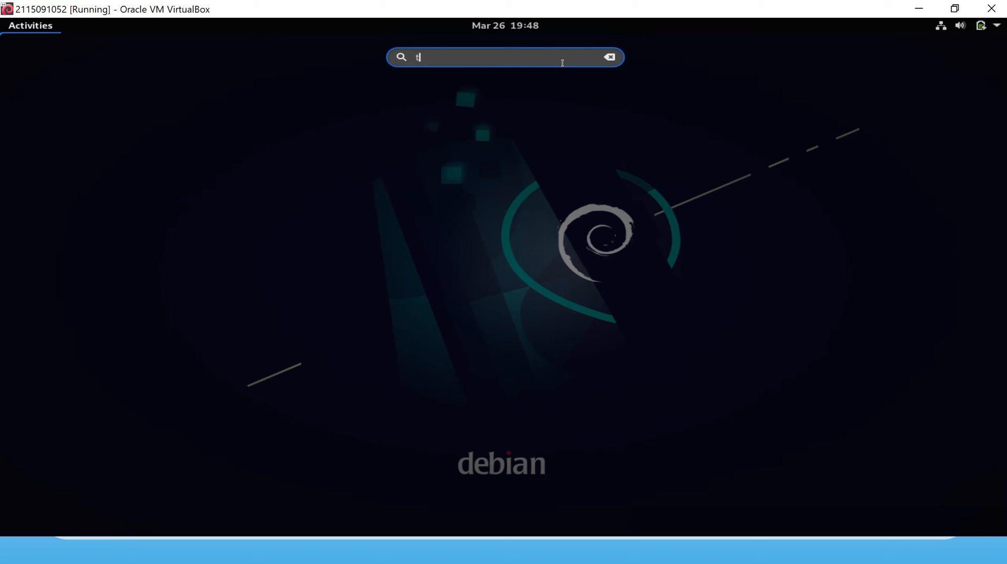
text(er)
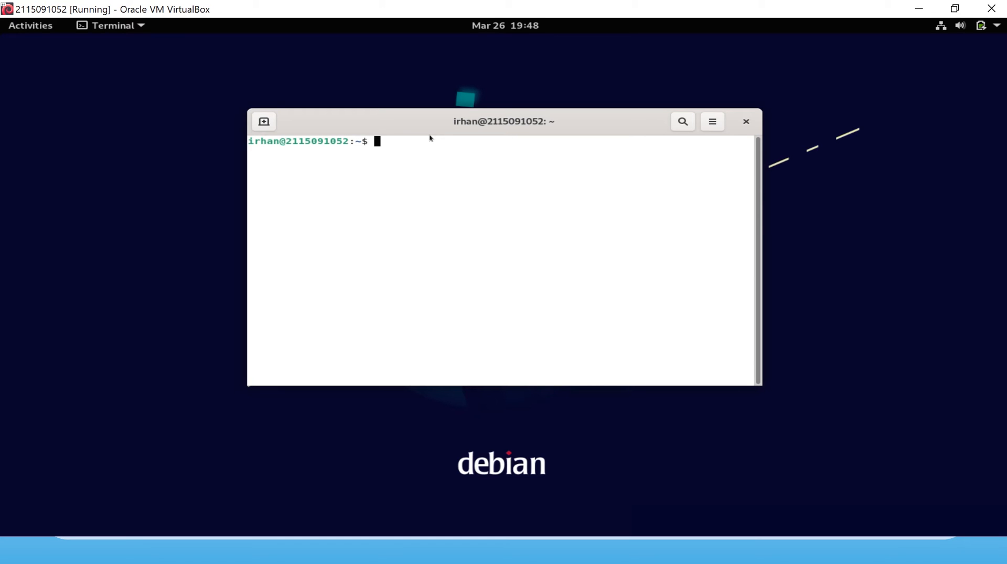
Ping google.com until 0% packet loss is shown, then minimize the VM window.
text(ping google.com)
key(Return)
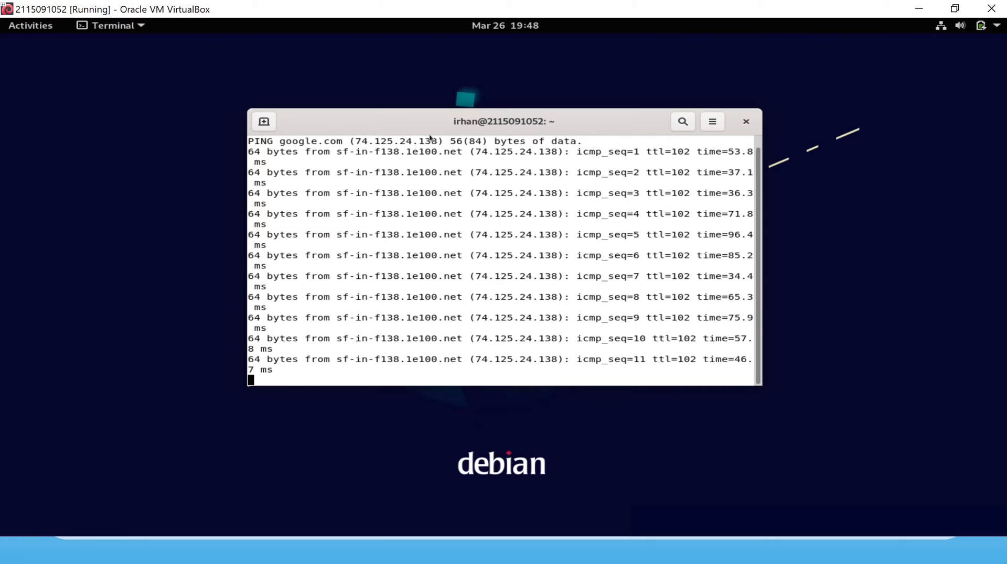
key(ctrl+c)
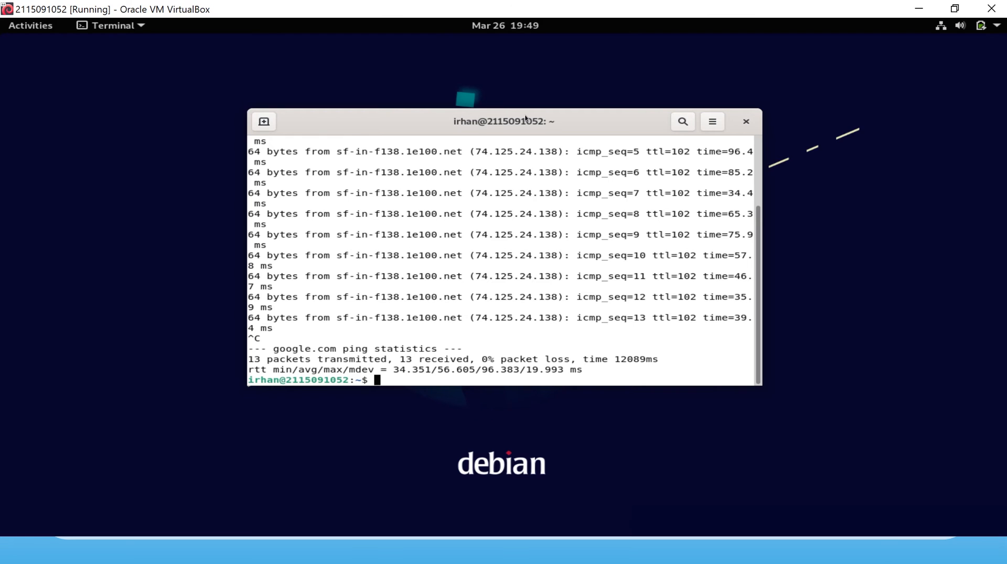
click(920, 7)
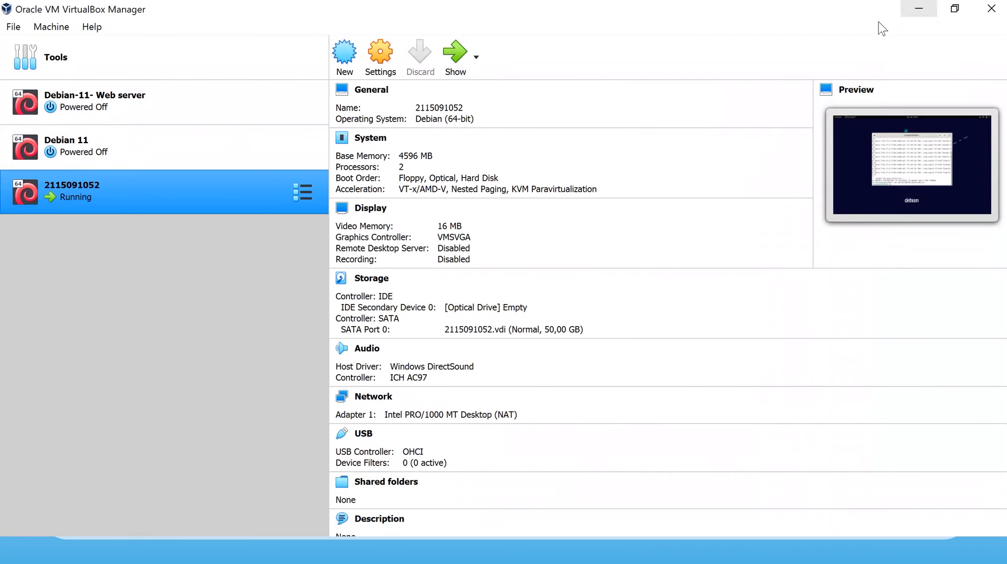
Switch via Task View to PowerPoint and its running slide show.
key(super+Tab)
click(439, 307)
key(super)
key(super+Tab)
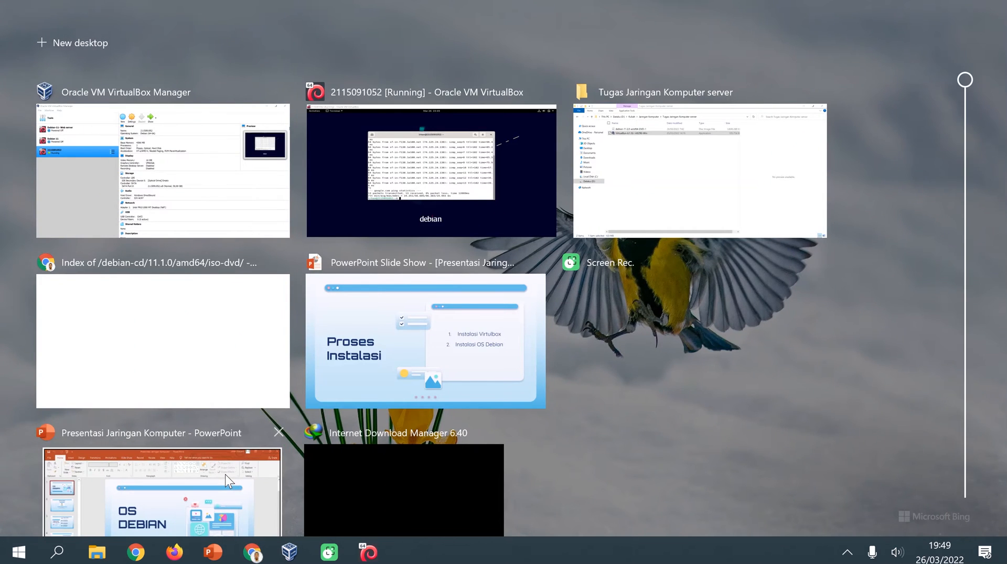
click(225, 474)
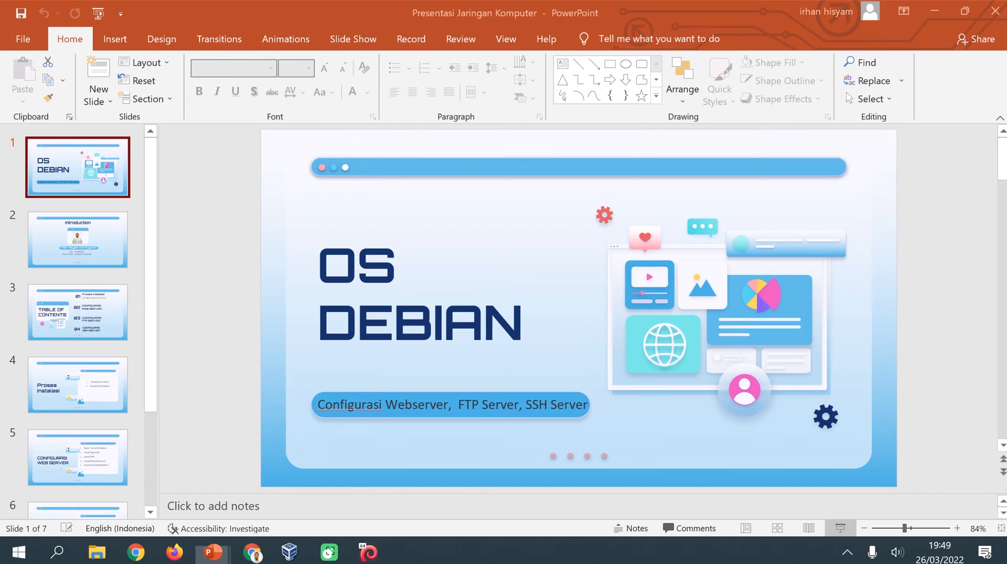
key(super+Tab)
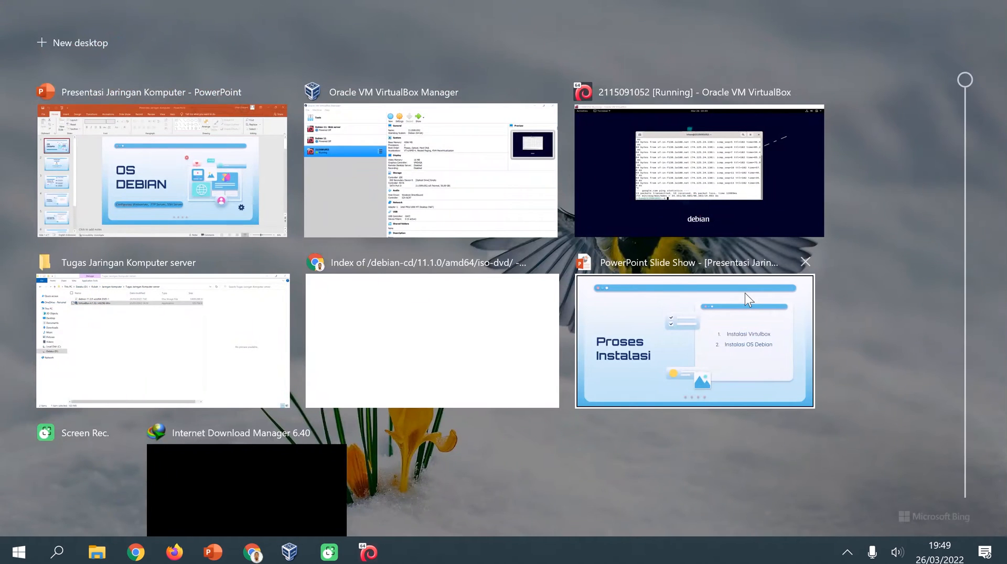
click(744, 293)
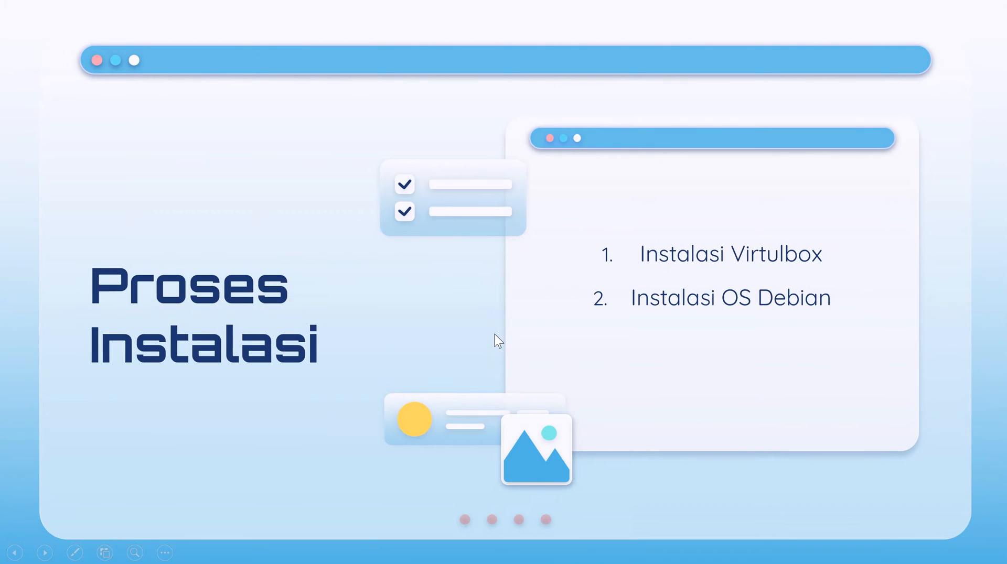
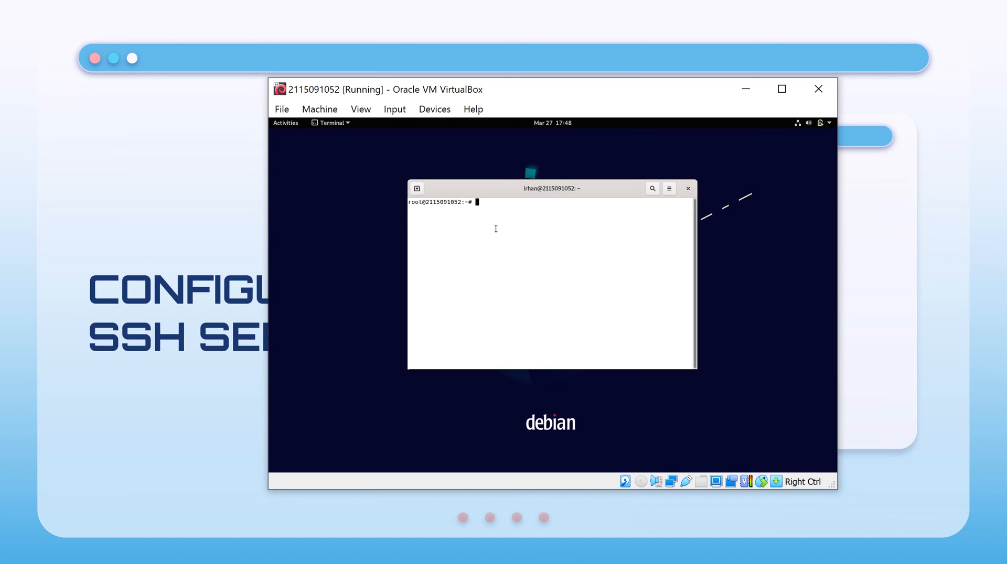
Run 'ip a' to show enp0s3 at 192.168.1.6, then enter 'nano /etc/network/interfaces'.
text(ip a)
key(Return)
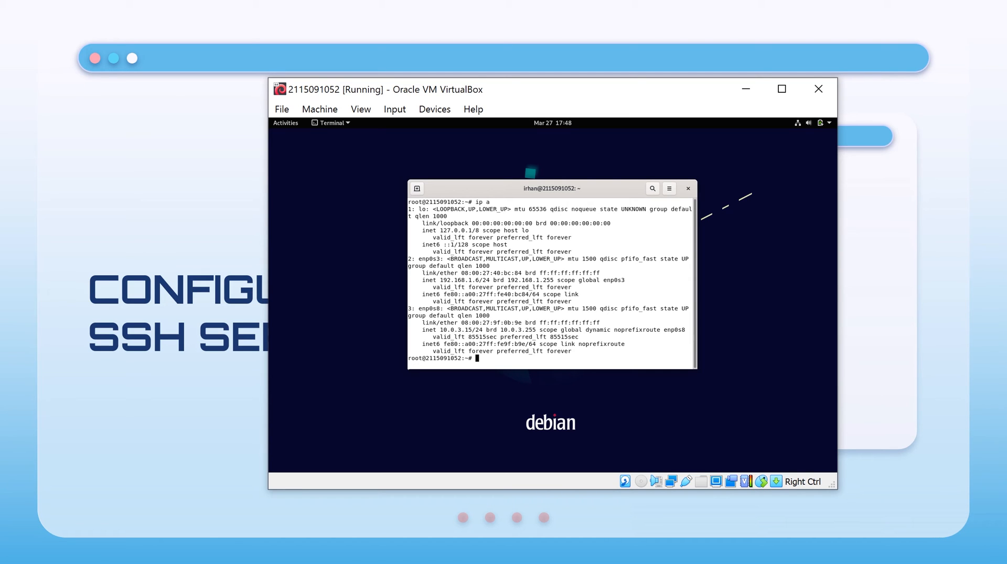
text(nano /etc/network/interfaces)
key(Return)
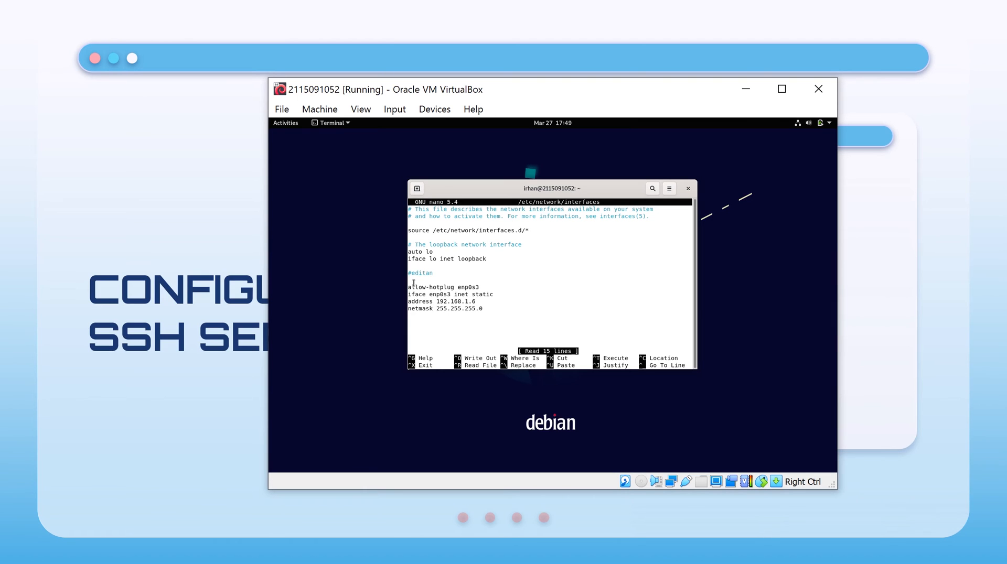
mouse_move(411, 287)
mouse_down()
mouse_move(496, 289)
mouse_move(412, 294)
mouse_up()
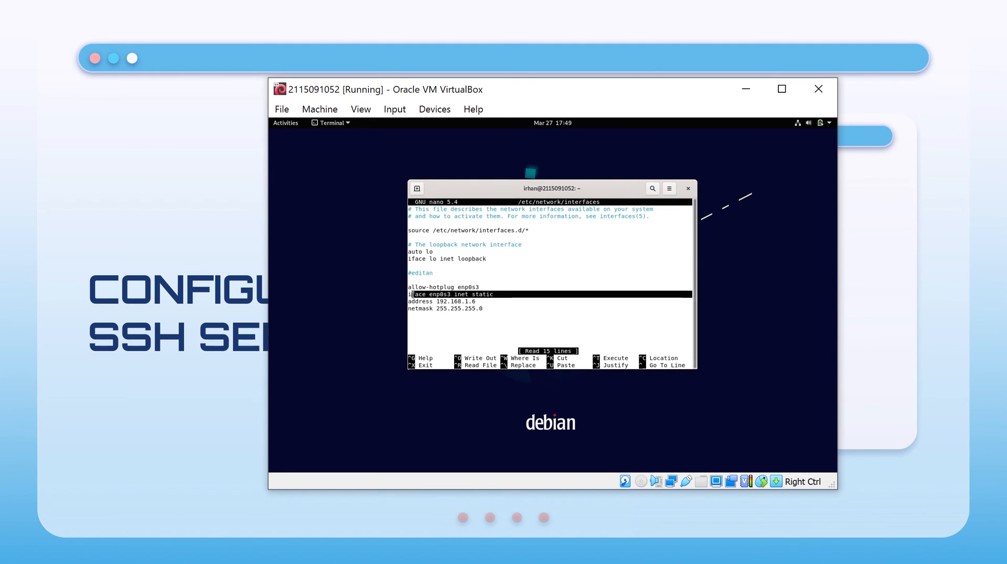
click(429, 304)
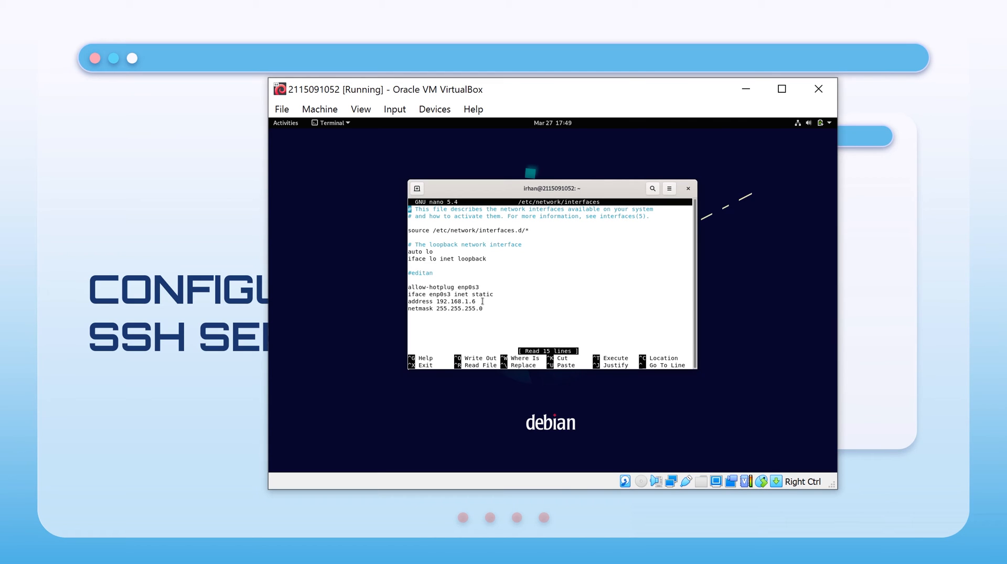
drag(482, 301, 401, 297)
click(459, 307)
mouse_move(487, 310)
mouse_down()
mouse_move(407, 302)
mouse_move(404, 290)
mouse_move(408, 280)
mouse_move(483, 306)
mouse_up()
click(485, 296)
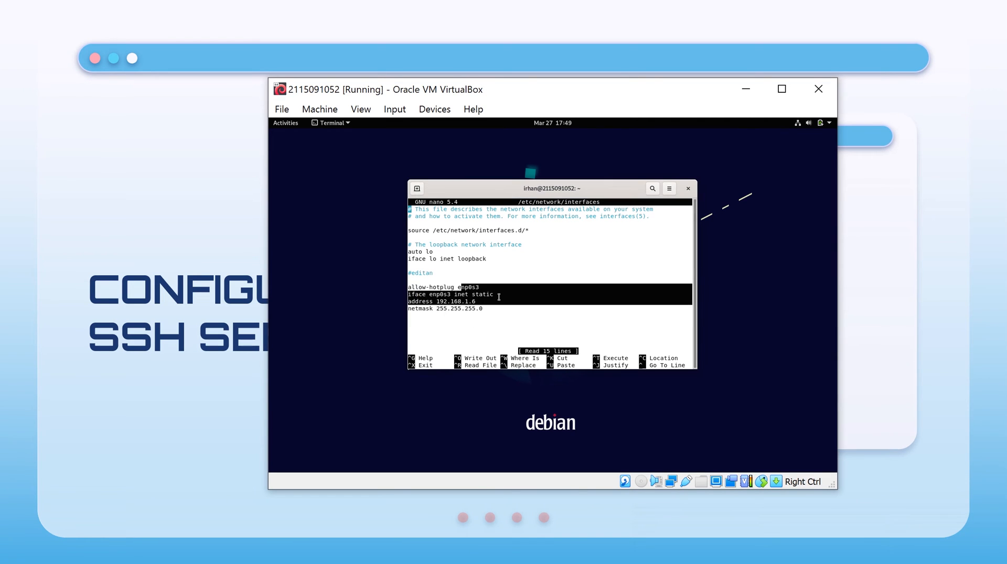
double_click(482, 294)
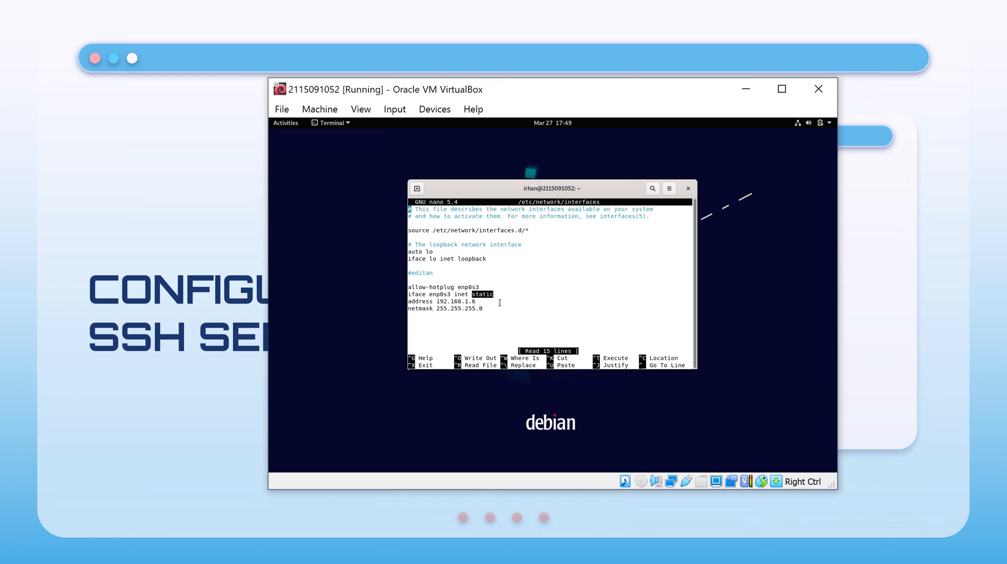
click(460, 266)
key(ctrl+x)
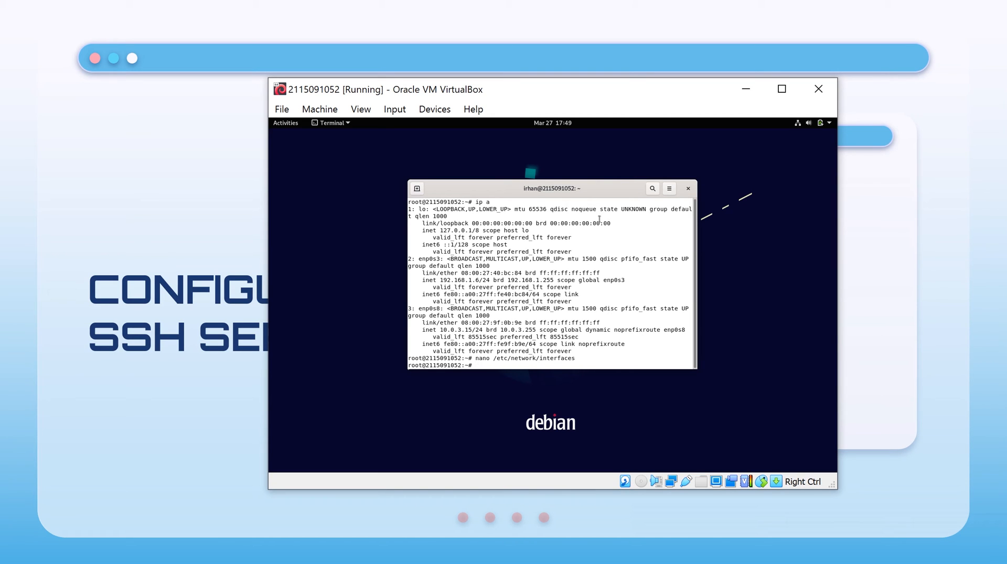
Install the ssh package with apt-get and start ssh.service.
text(apt-get install ssh)
key(Return)
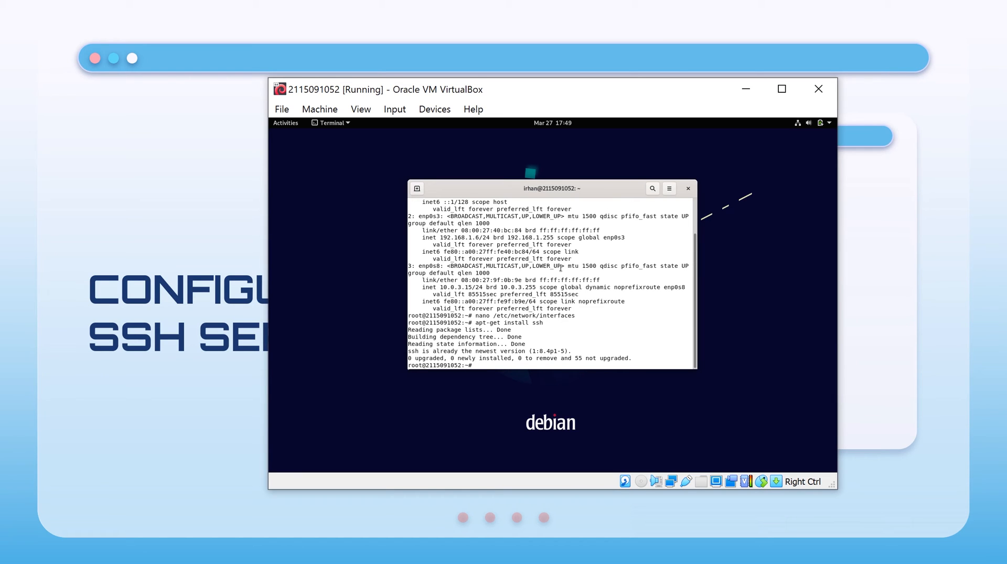
text(systemct)
text(l;)
text( start)
text( ssh)
text(.srvice)
key(BackSpace)
key(BackSpace)
key(BackSpace)
key(BackSpace)
key(BackSpace)
text(ervice)
key(Return)
Enable ssh.service at boot and confirm its status shows active (running).
text(sys)
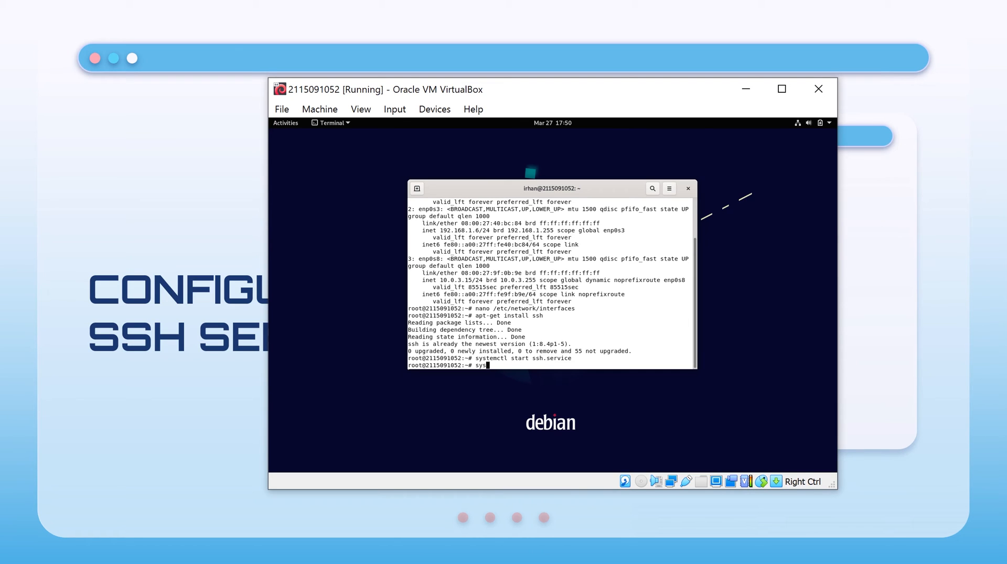
text(temctl enable ssh.service)
key(Return)
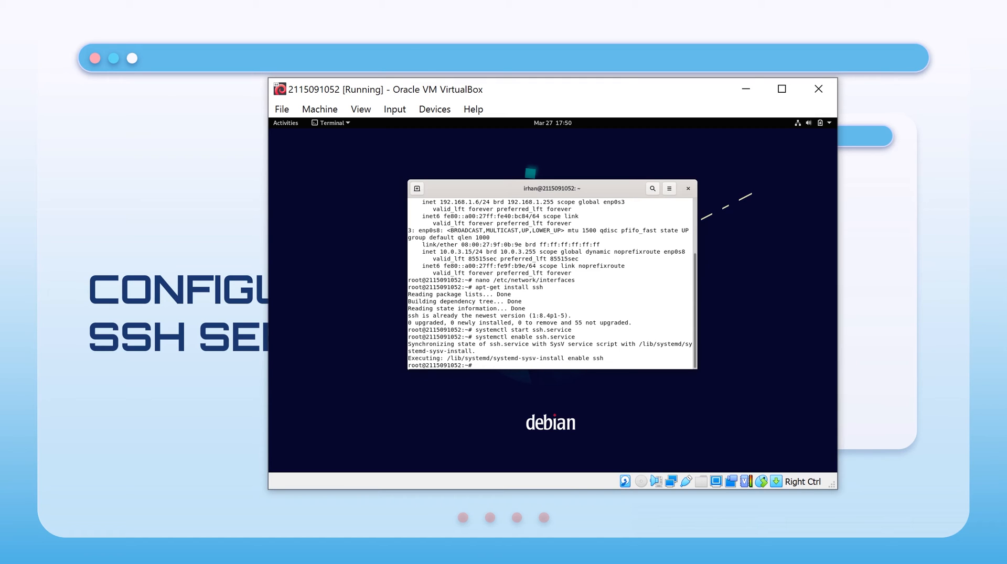
text(systemctl status ssh.service)
key(Return)
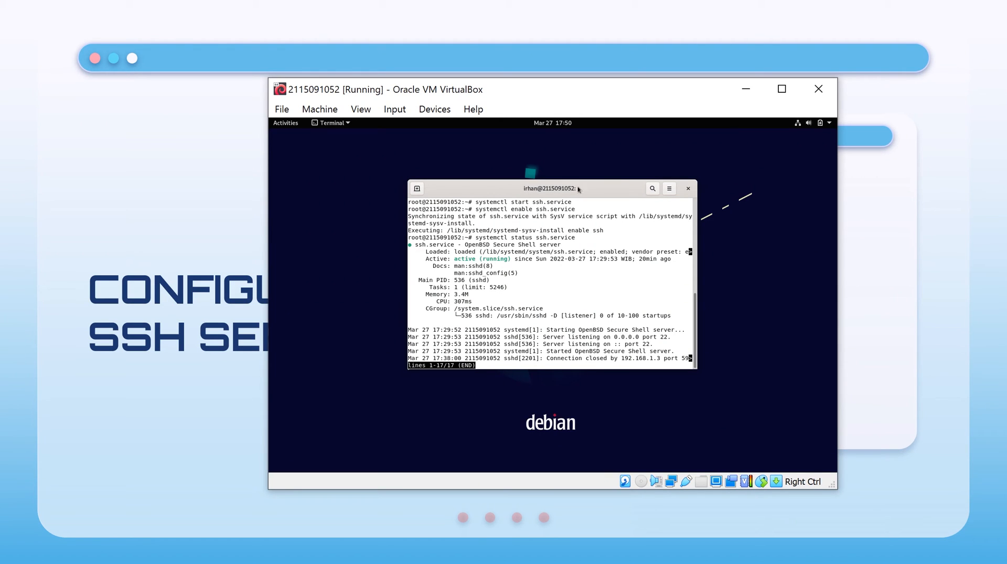
drag(454, 259, 510, 280)
click(529, 283)
Open /etc/ssh/sshd_config in nano, inspect the #Port 22 line, and exit.
key(q)
text(nano /etc/s)
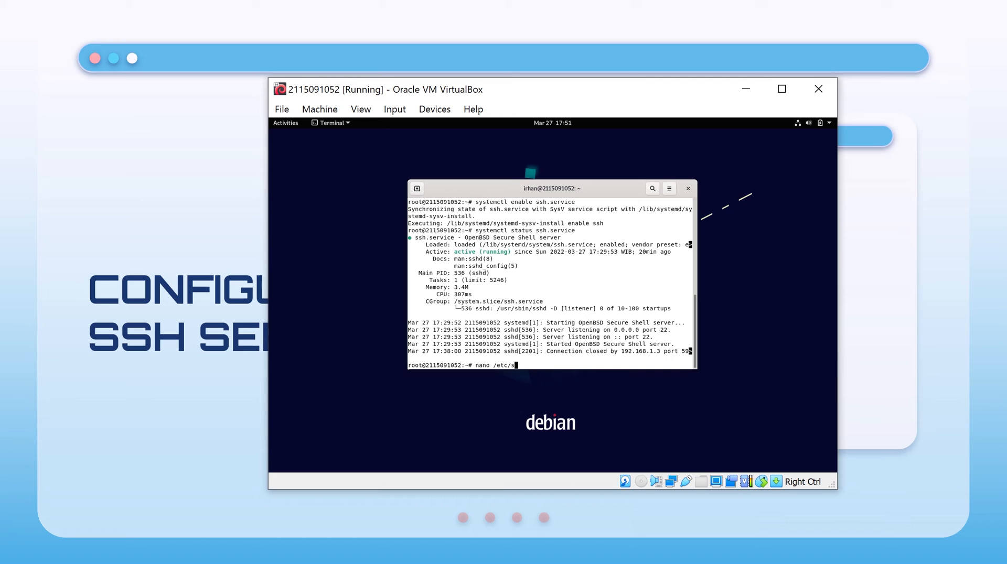
text(sh/sshd_config)
key(Return)
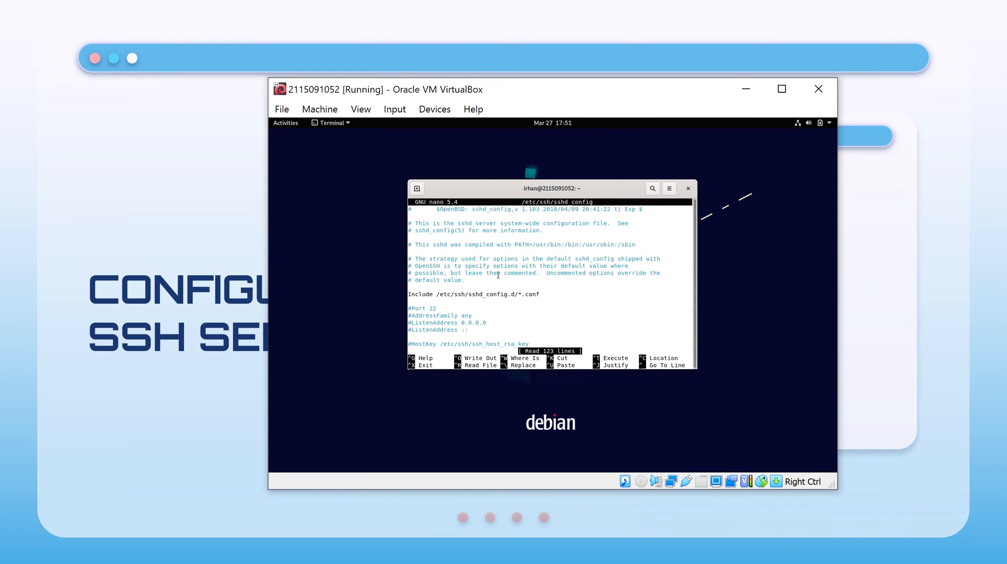
key(Down)
key(Down)
double_click(411, 310)
click(411, 311)
triple_click(411, 310)
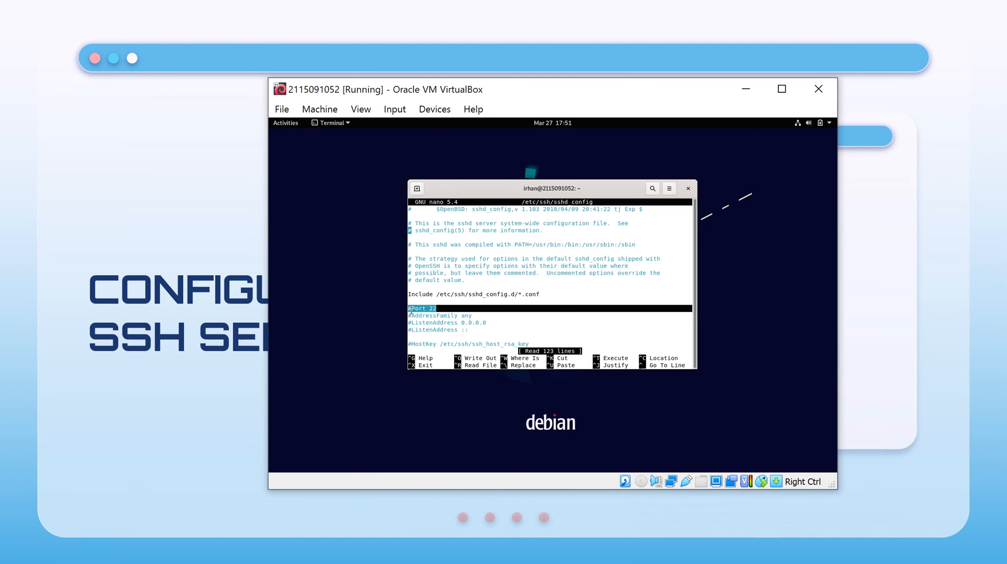
click(459, 277)
drag(443, 308, 410, 308)
click(410, 309)
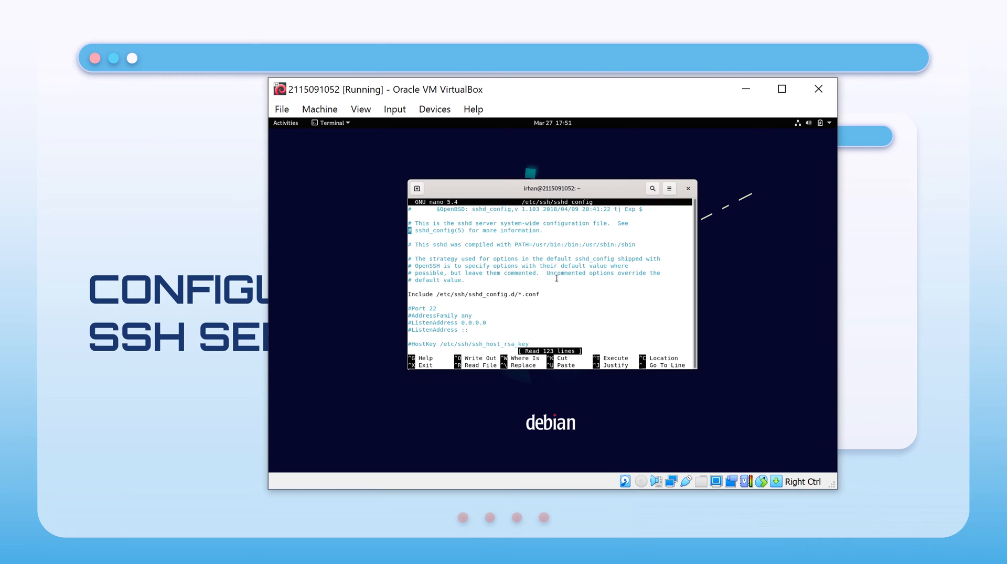
key(ctrl+x)
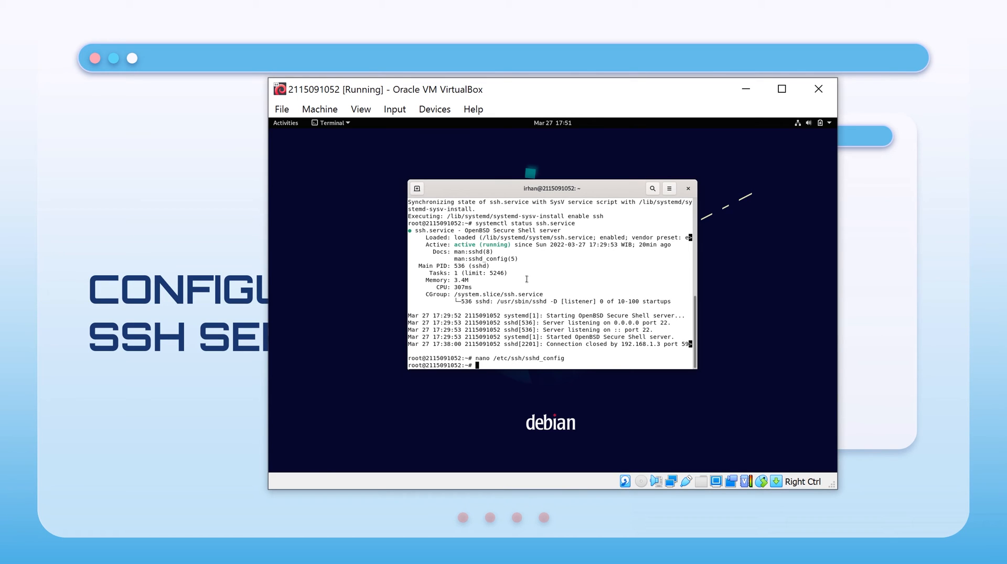
Rerun 'ip a' to show the VM address 192.168.1.6, then leave the VM.
text(ip a)
key(Return)
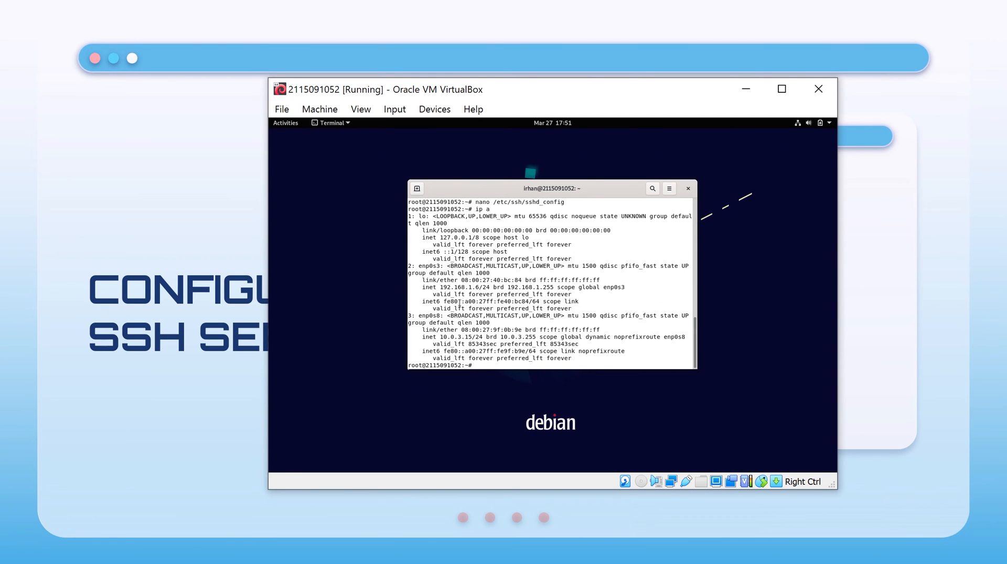
drag(440, 288, 481, 288)
key(super)
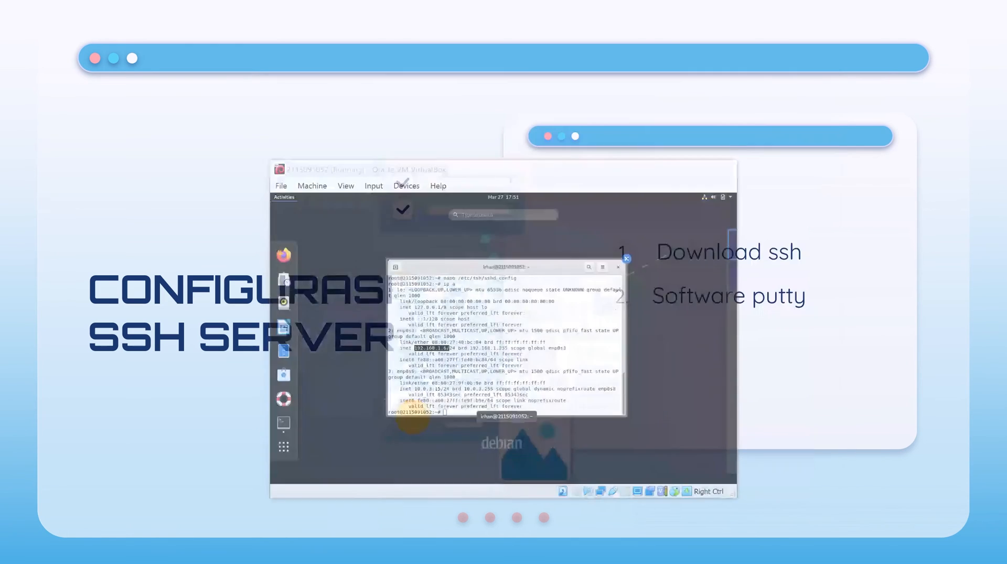
key(super+Tab)
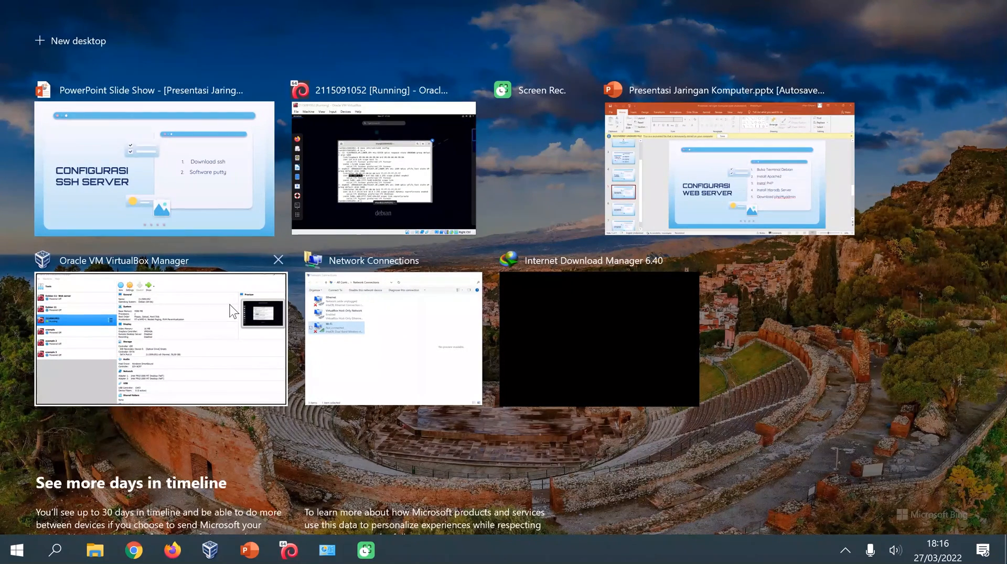
click(233, 309)
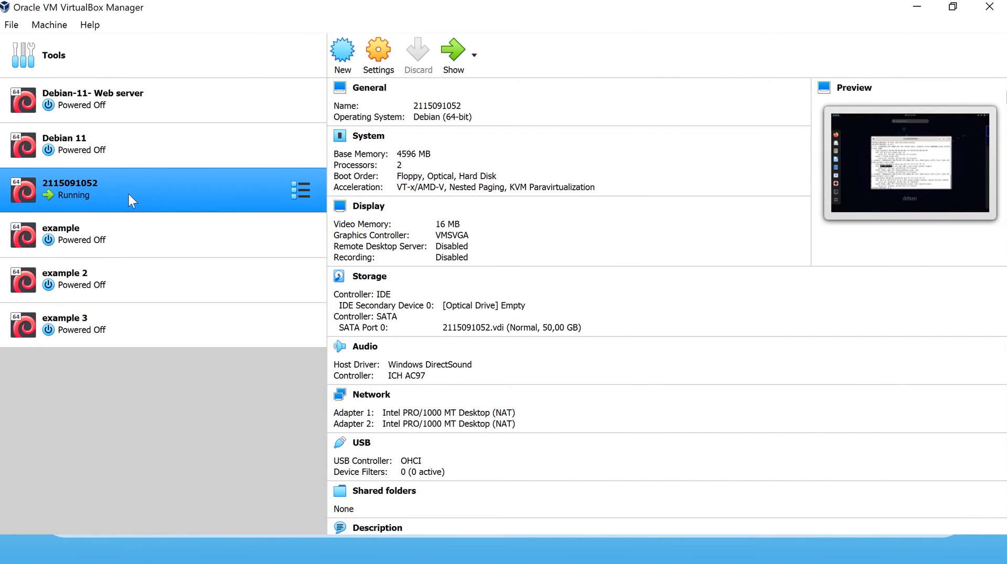
click(385, 69)
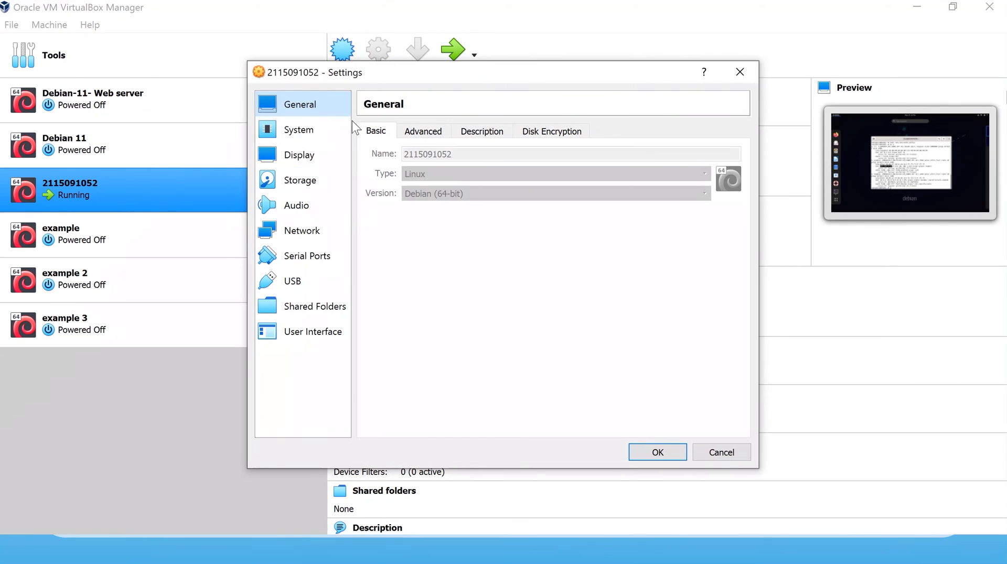
click(331, 229)
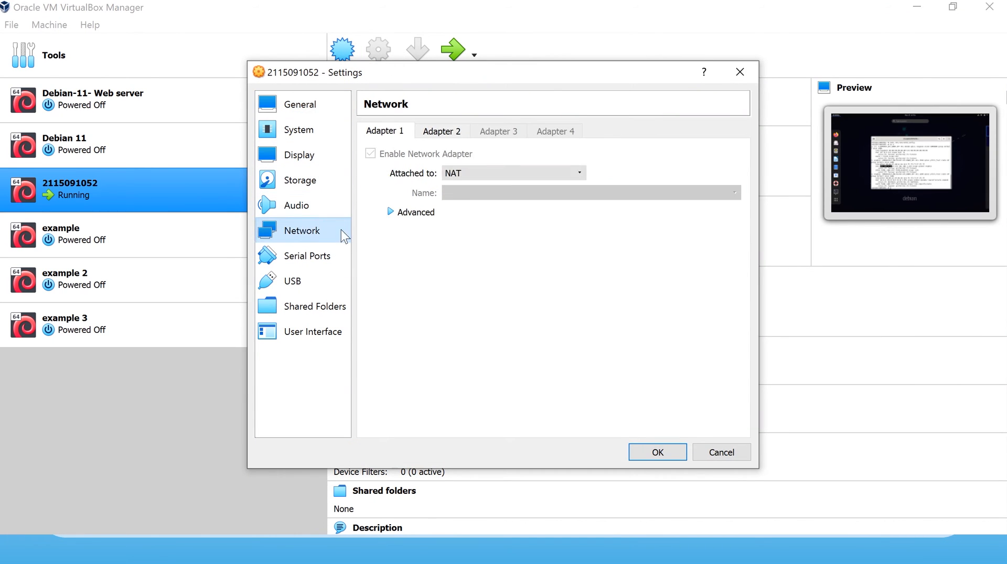
click(456, 173)
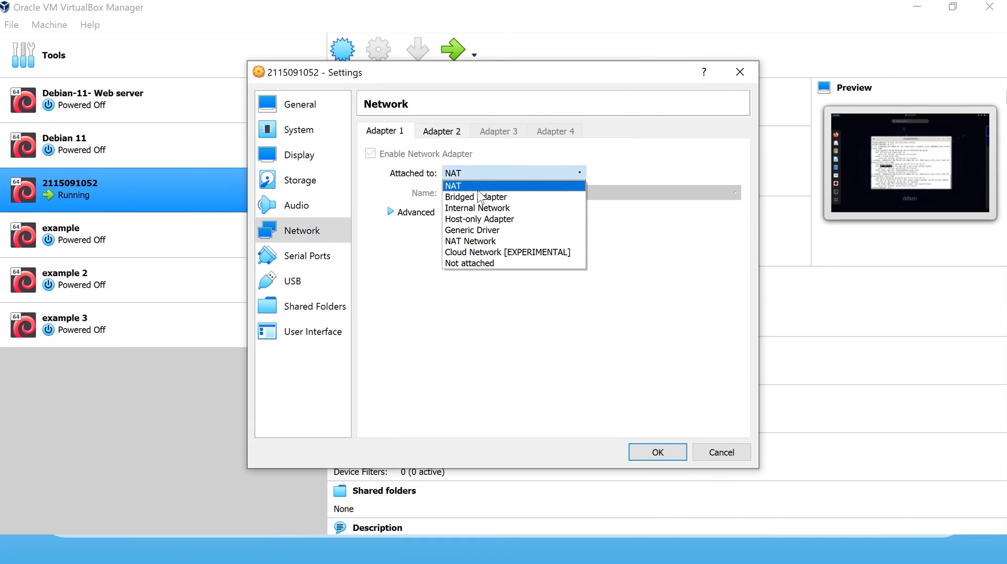
click(516, 221)
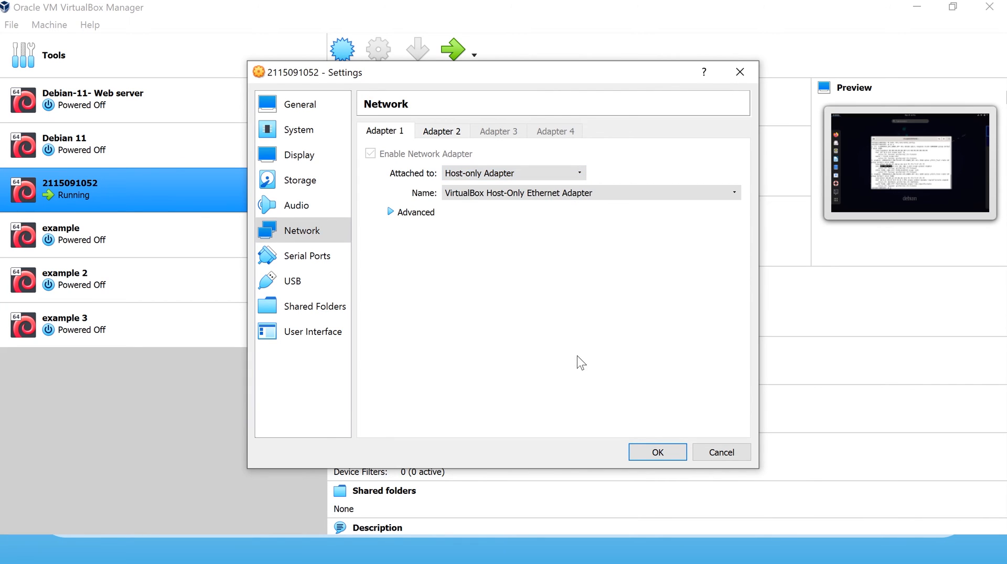
click(655, 452)
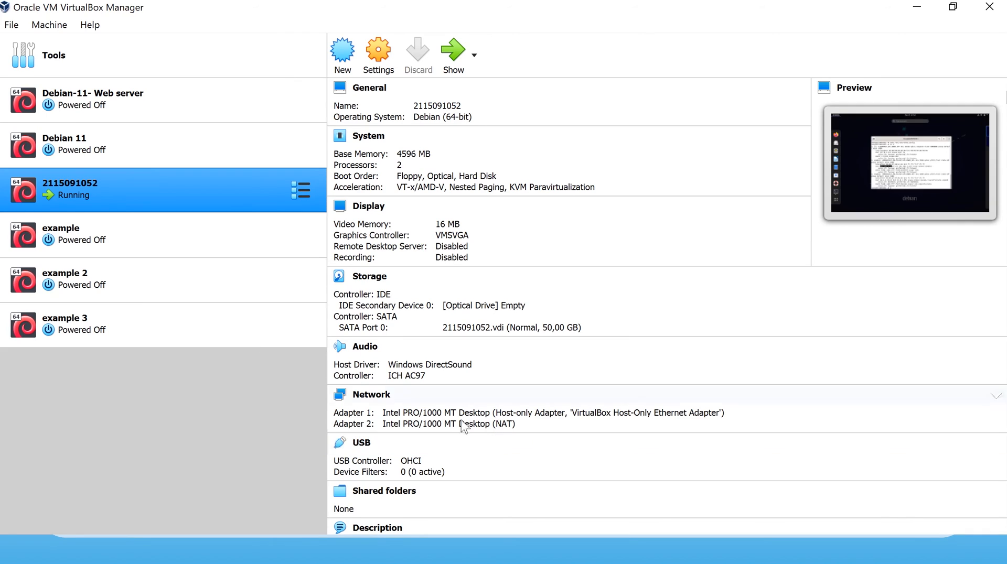
Give the VirtualBox Host-Only adapter static IPv4 192.168.1.6 with mask 255.255.255.0.
key(super+Tab)
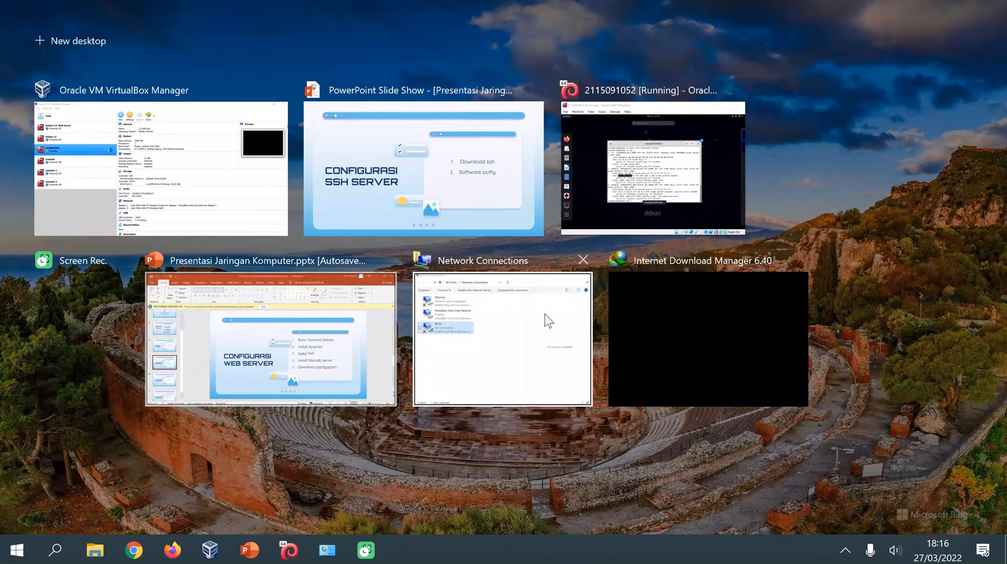
click(522, 313)
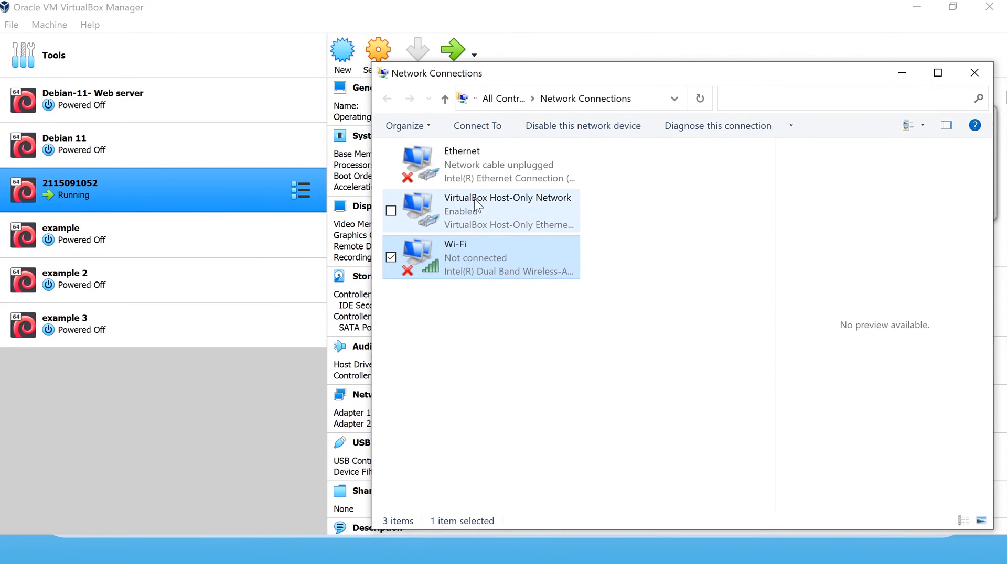
right_click(538, 214)
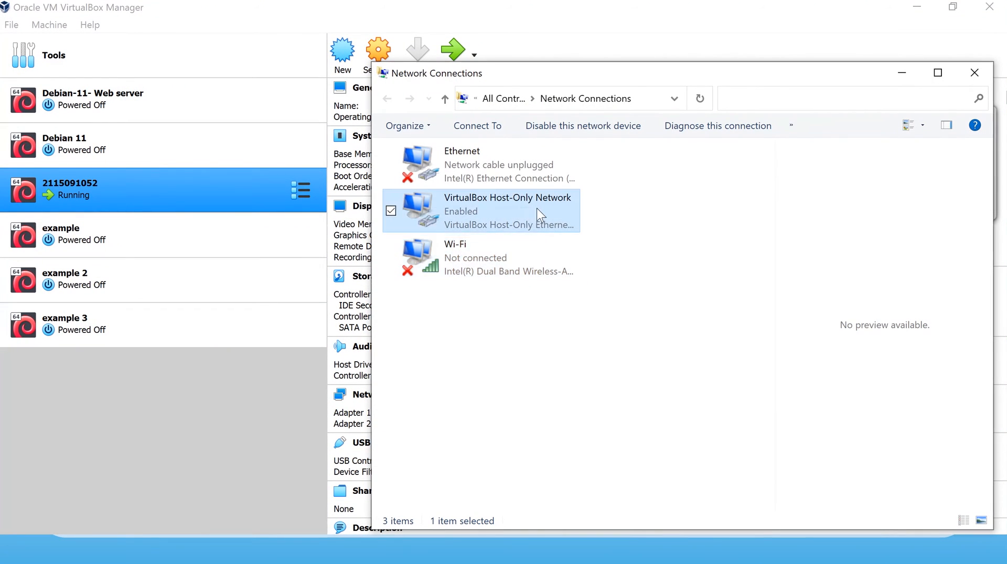
click(464, 361)
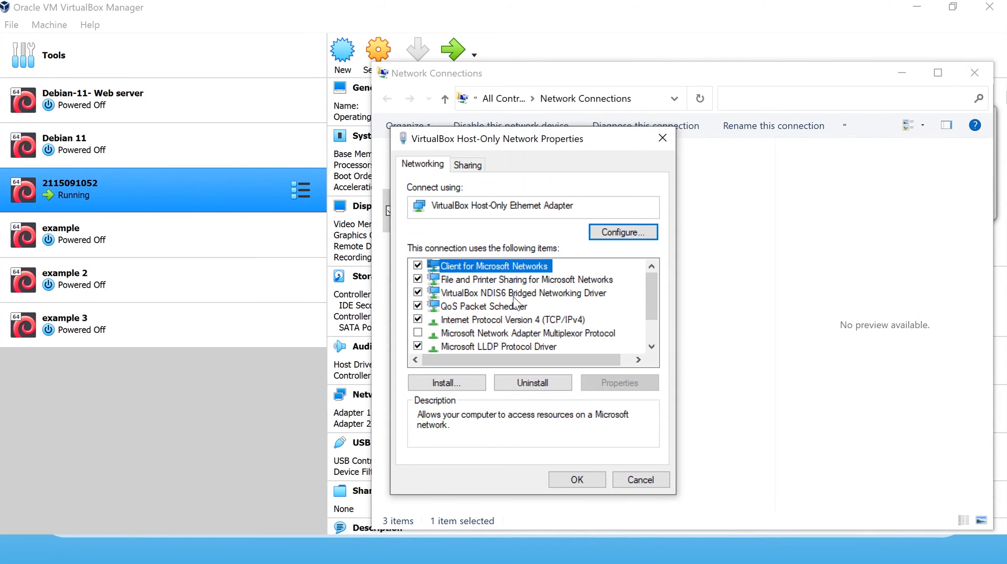
click(549, 321)
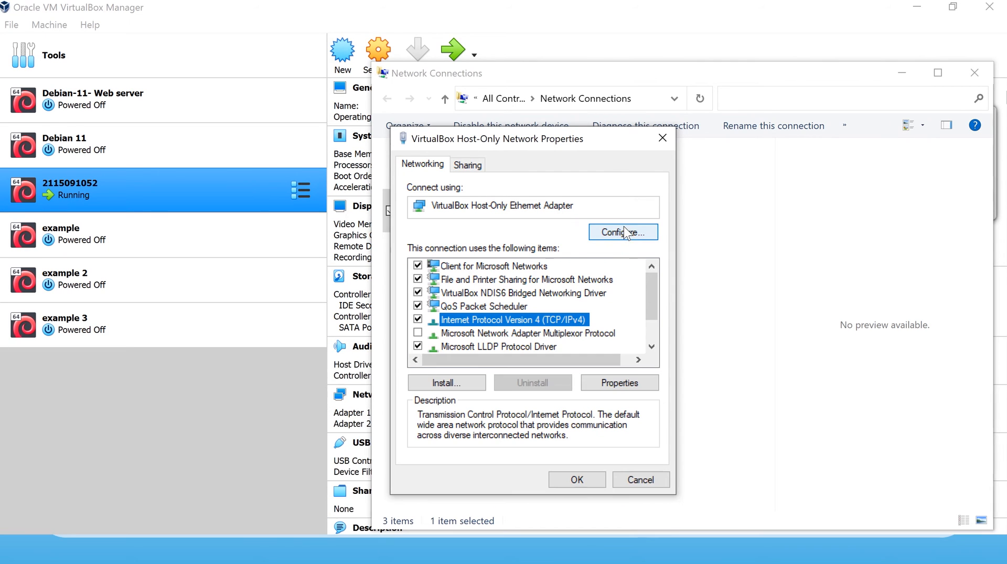
click(619, 384)
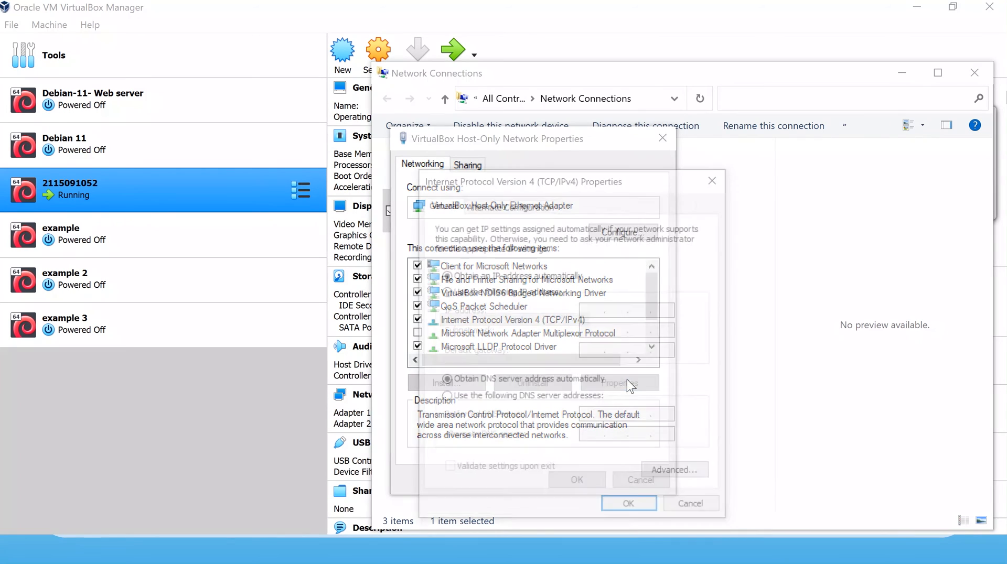
click(516, 294)
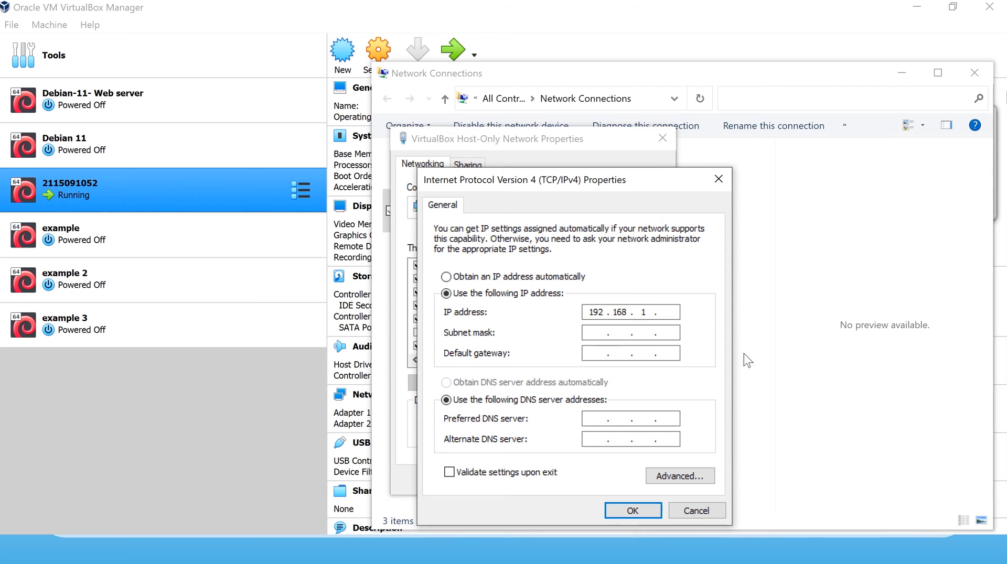
click(668, 314)
text(6)
click(597, 333)
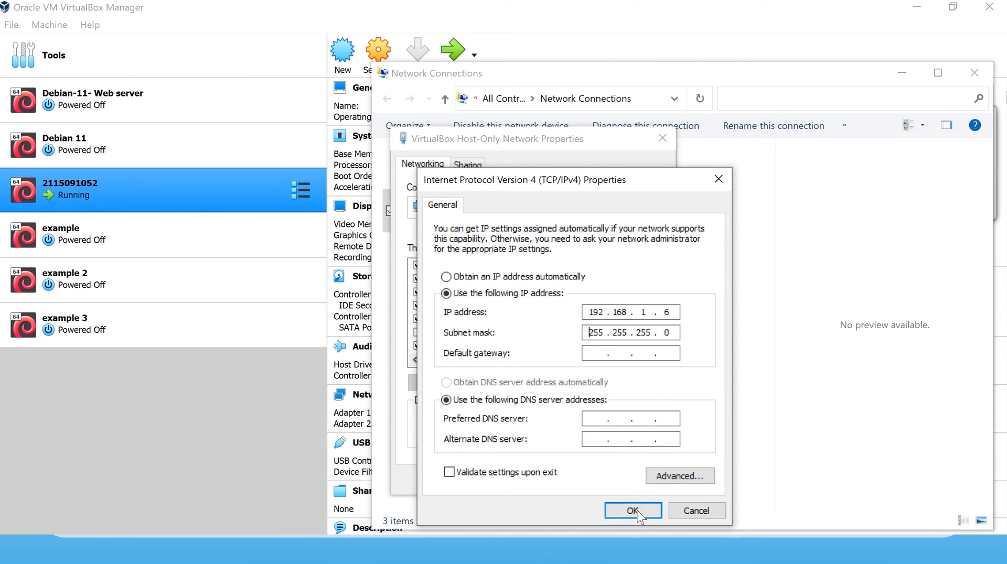
Save the Host-Only settings and give Wi-Fi a static IPv4 address with mask 255.255.255.0.
click(619, 511)
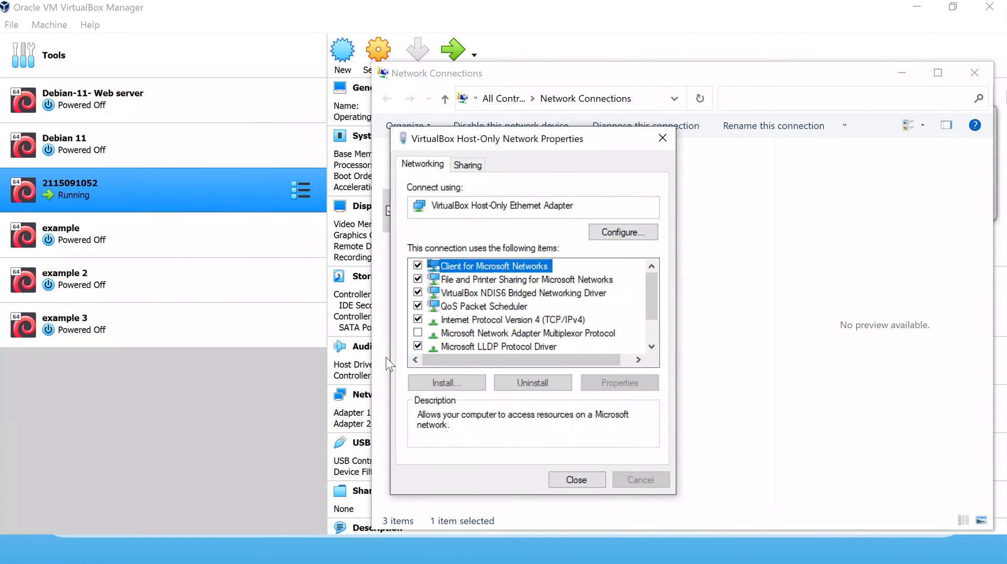
click(577, 479)
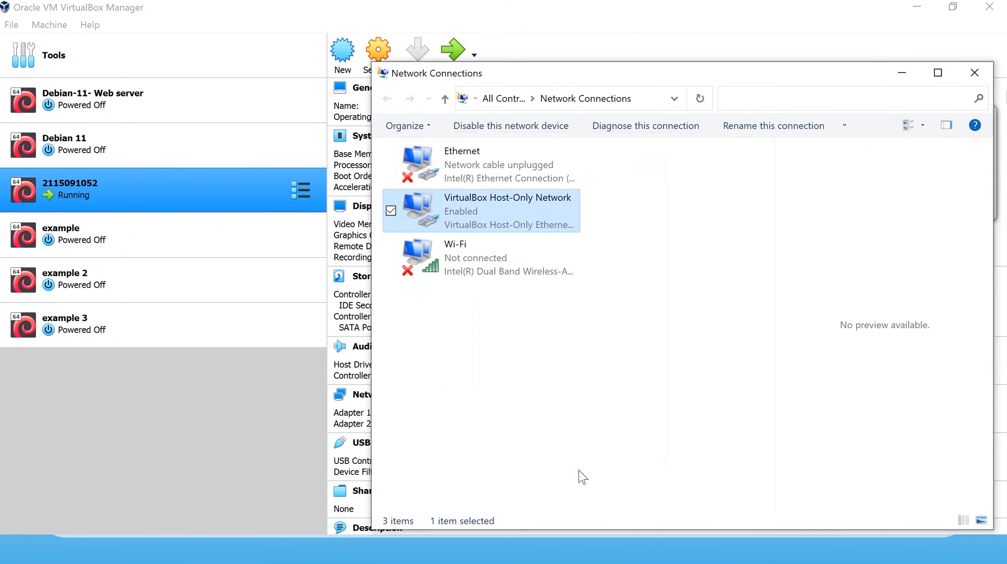
right_click(448, 265)
click(386, 431)
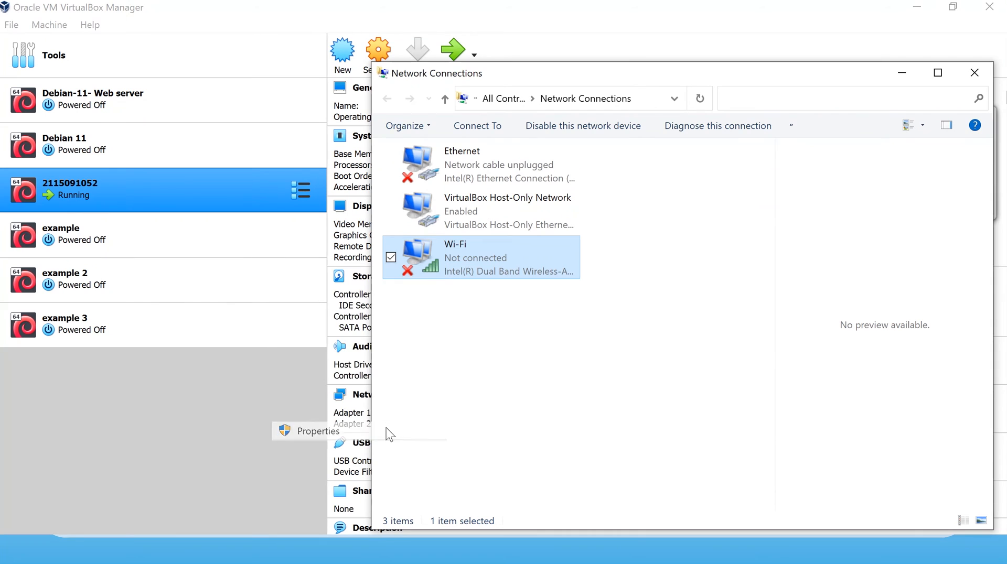
click(482, 320)
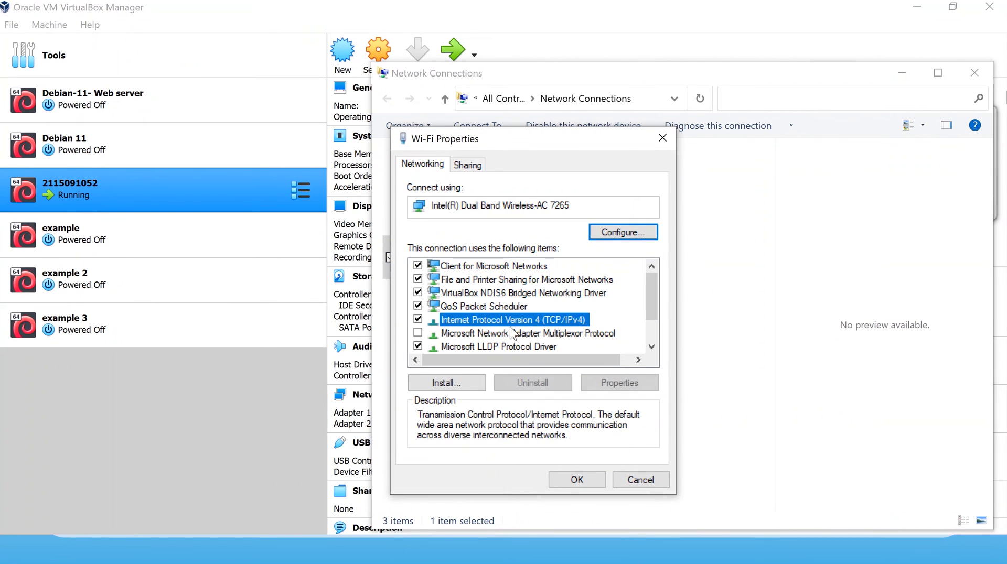
click(619, 383)
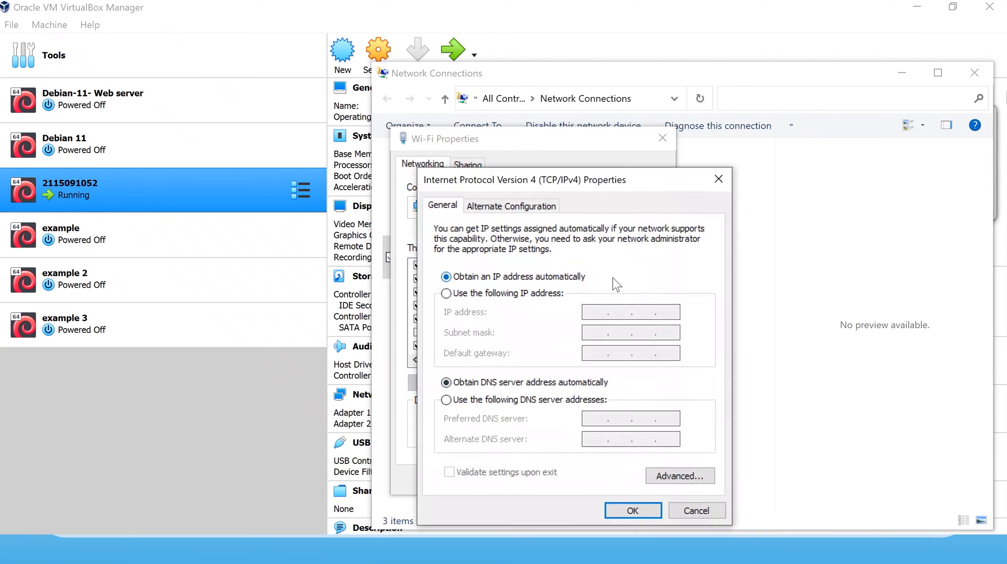
click(530, 294)
click(608, 313)
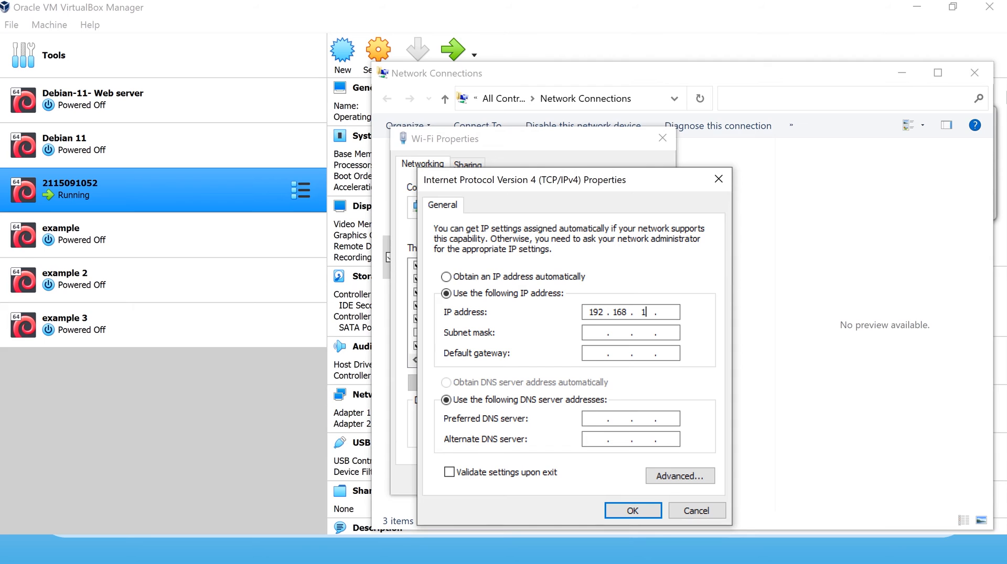
click(607, 334)
click(625, 509)
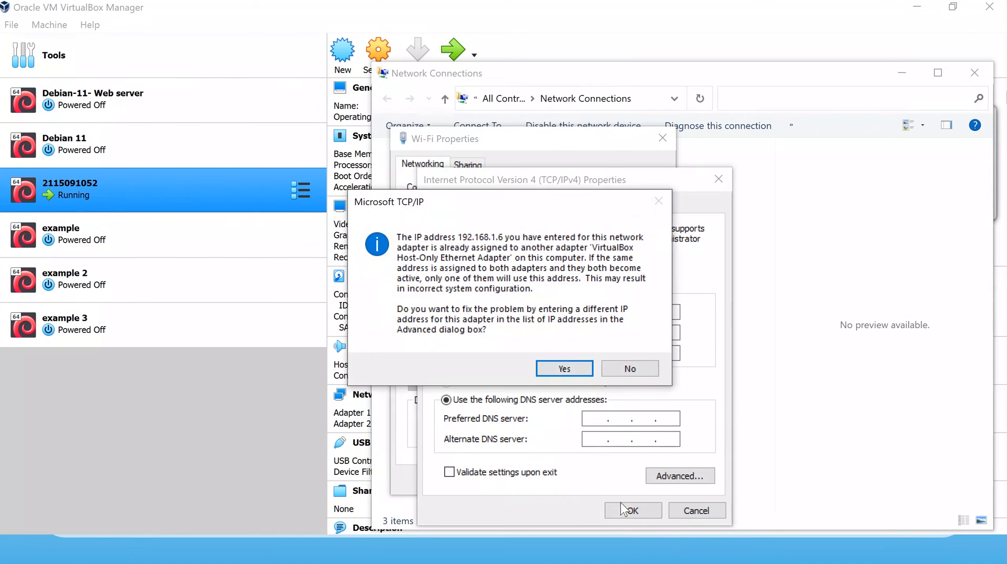
click(629, 369)
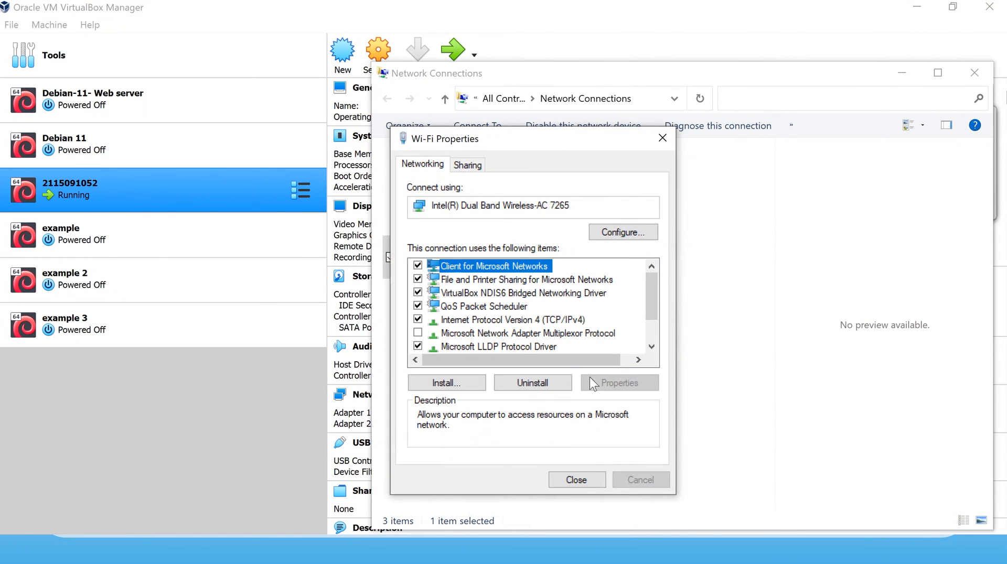
Change the Wi-Fi IPv4 address to 192.168.1.3 and save the adapter properties.
click(547, 319)
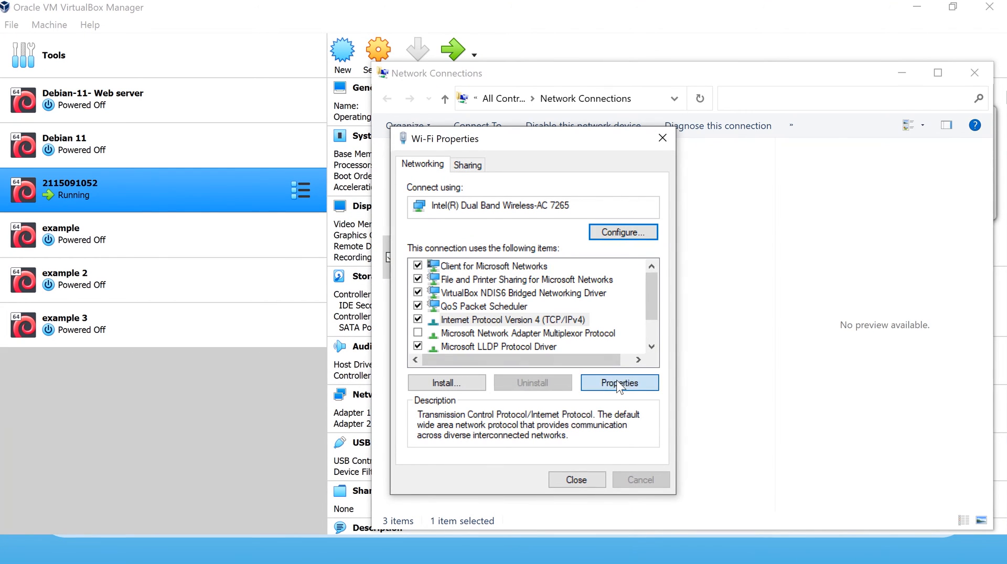
click(619, 384)
click(671, 314)
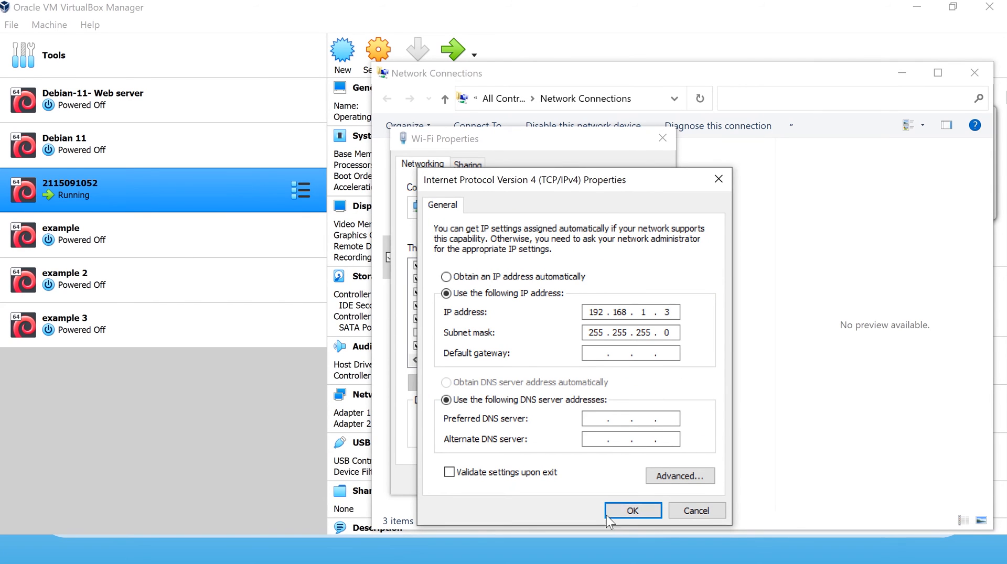
click(614, 505)
click(586, 475)
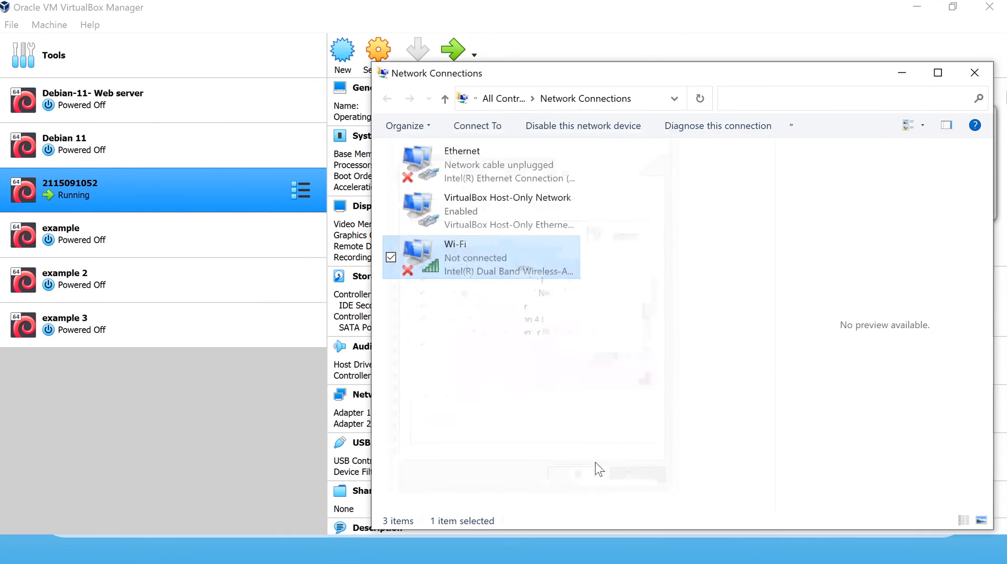
key(super)
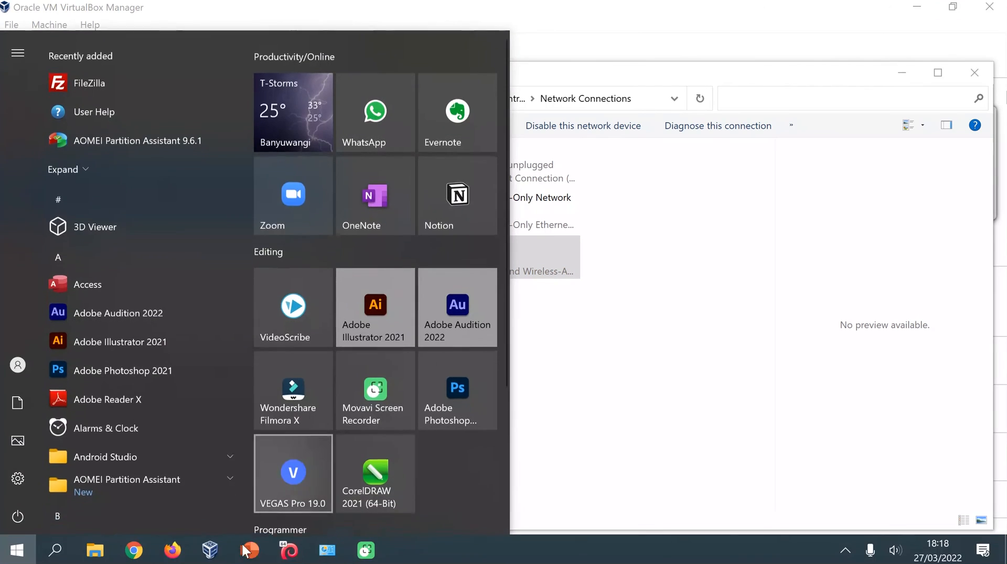
Open Command Prompt and ping 192.168.1.6; it fails with 'General failure'.
click(63, 554)
text(com)
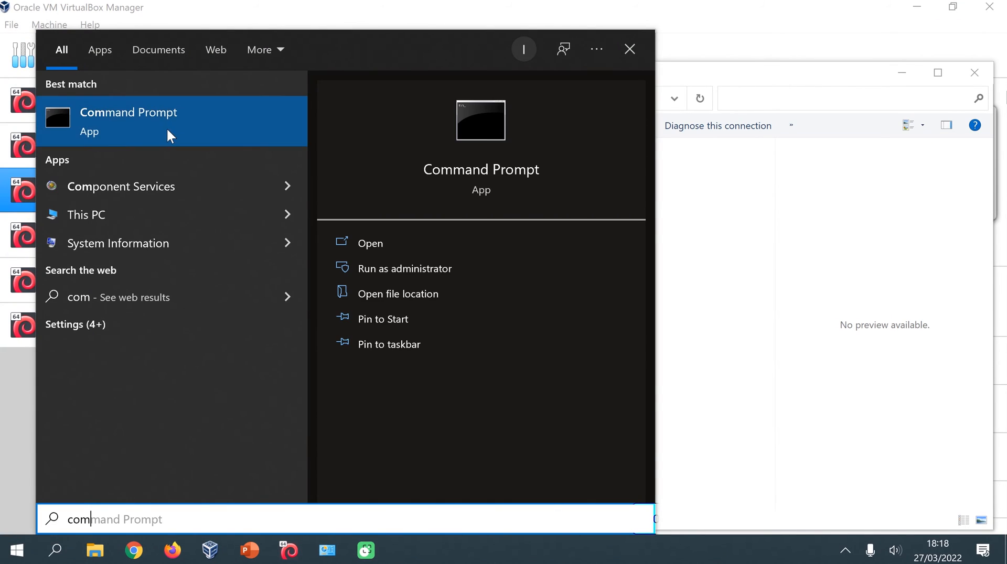
click(168, 131)
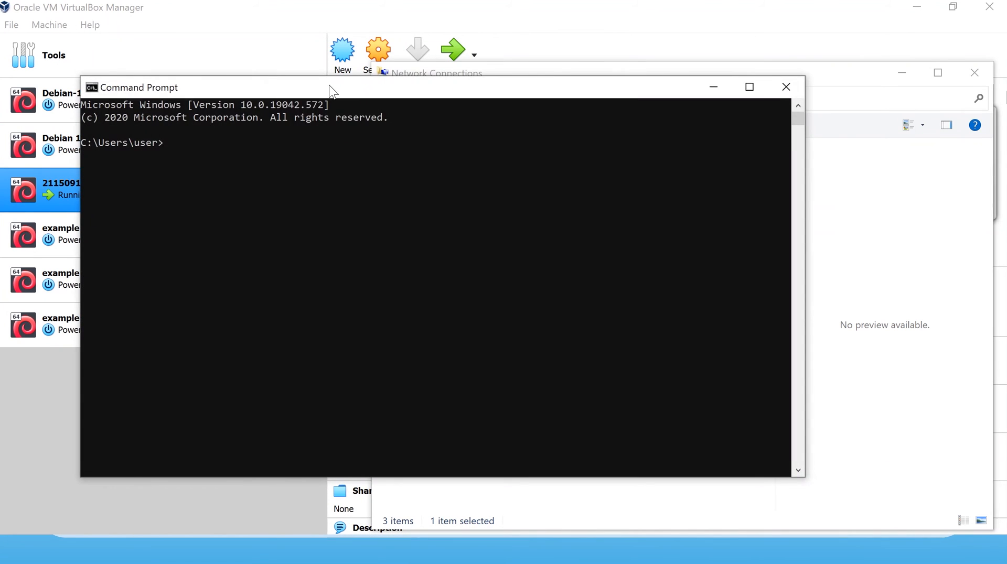
drag(330, 86, 445, 113)
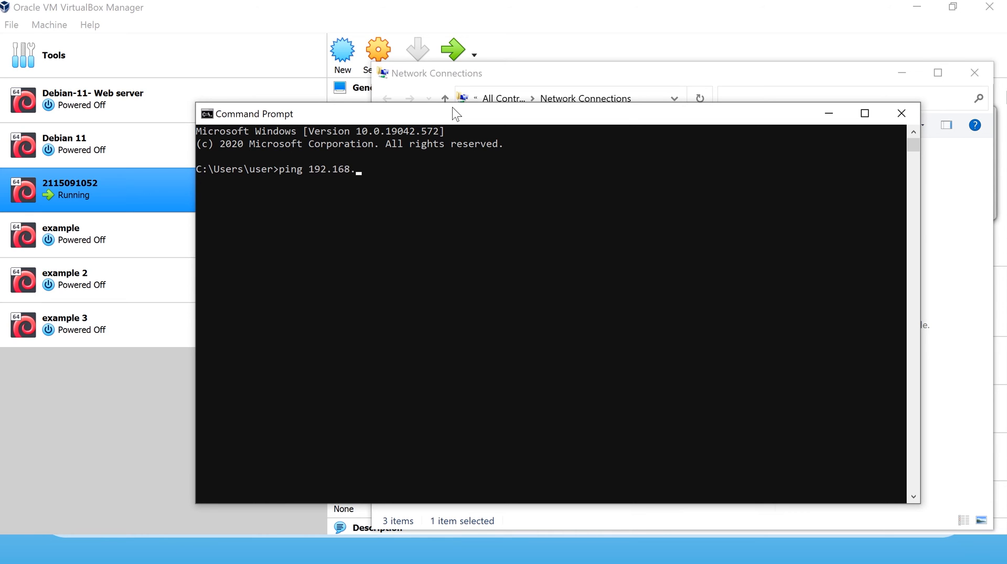
key(Return)
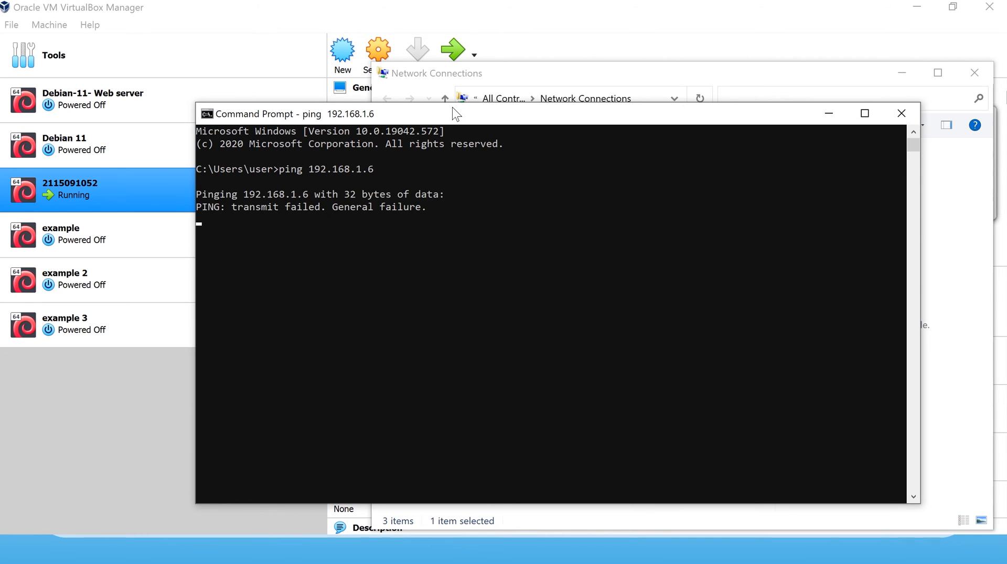
drag(524, 121, 413, 136)
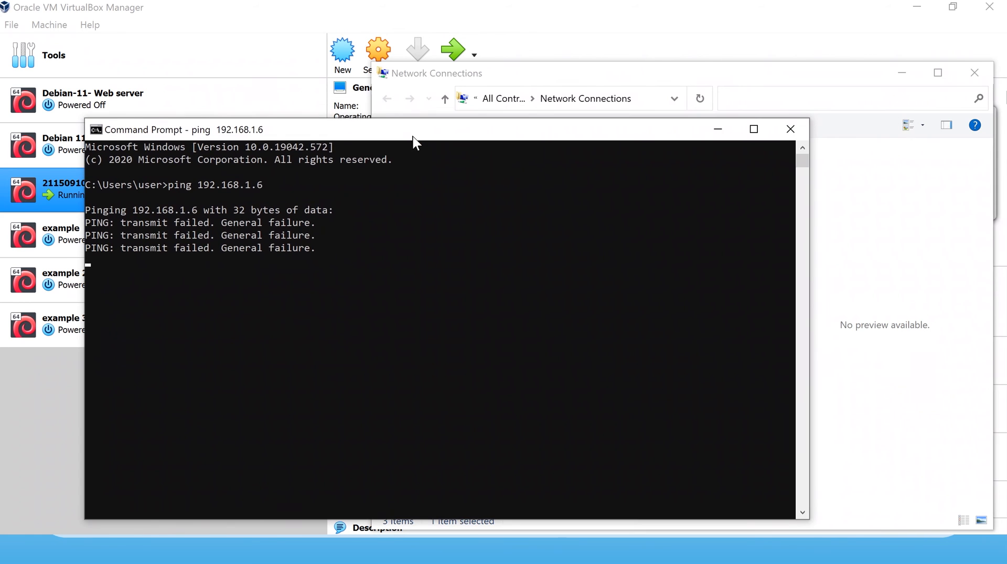
click(885, 255)
Set the Wi-Fi adapter's IPv4 address to 192.168.1.6, accepting the duplicate-address warnings.
right_click(492, 258)
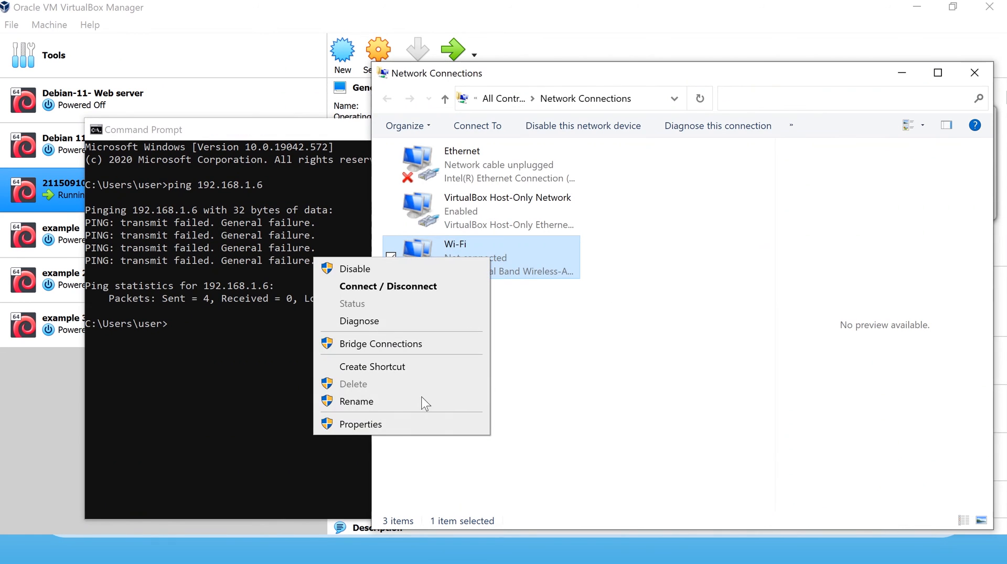
click(419, 423)
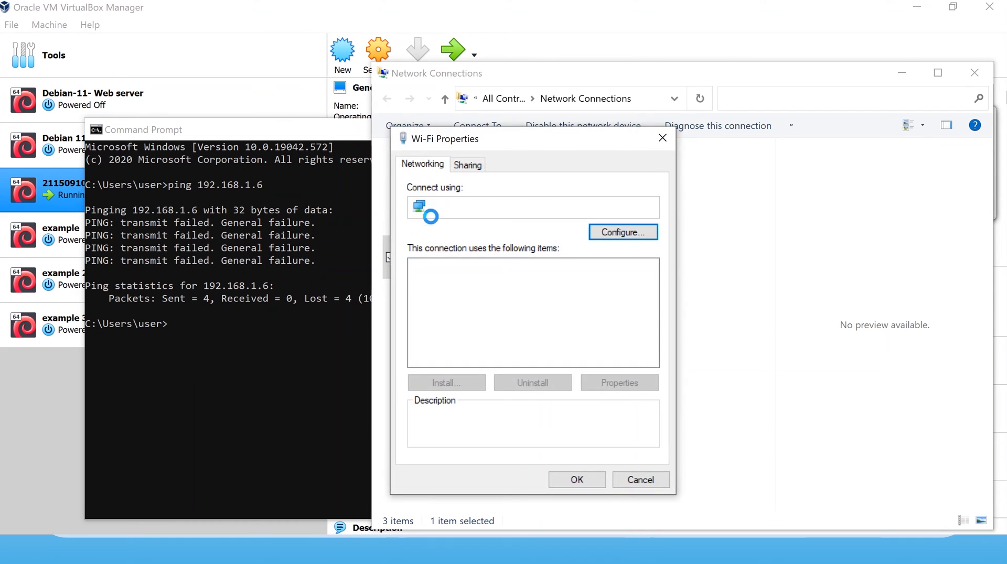
click(513, 319)
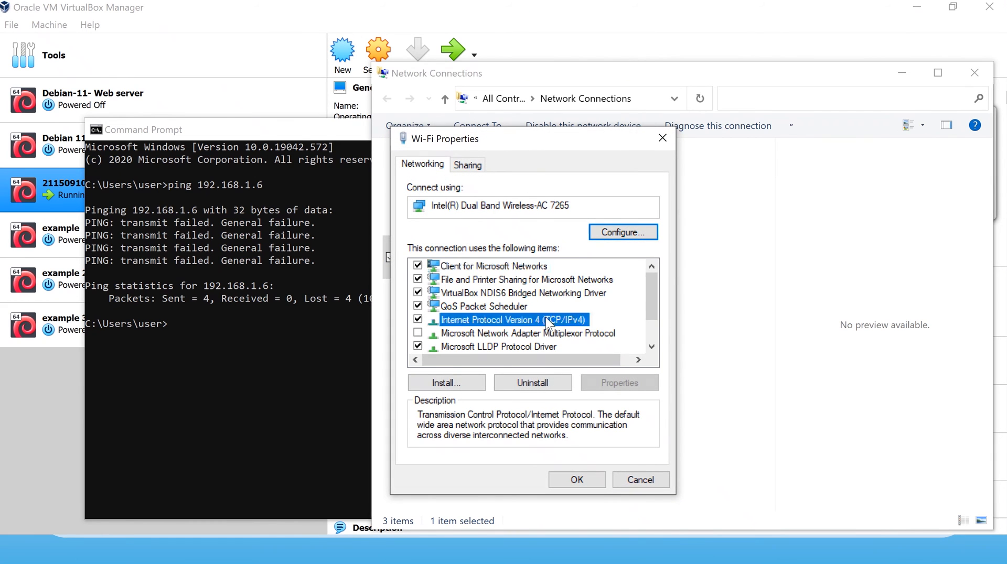
click(598, 384)
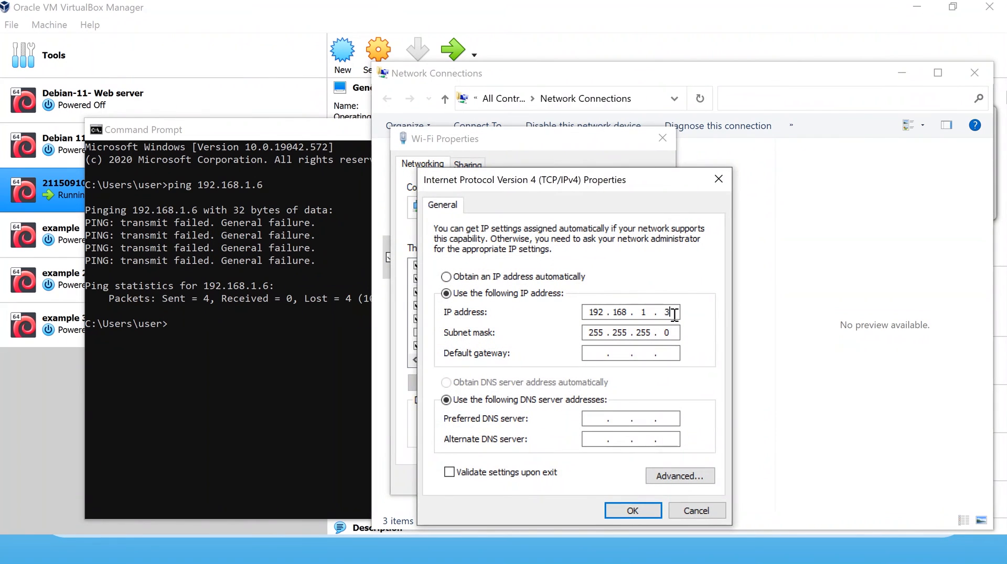
click(670, 312)
text(6)
click(624, 511)
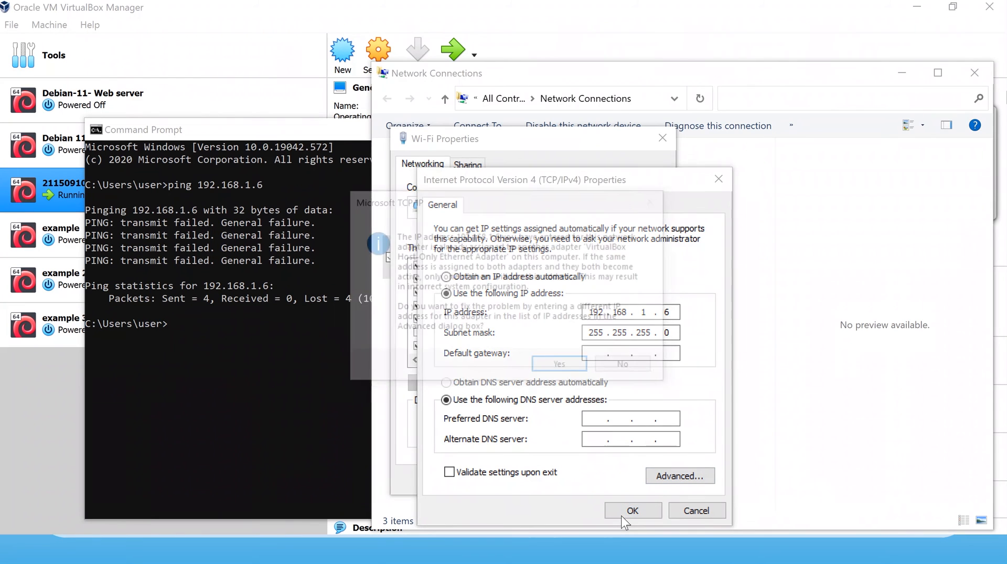
click(568, 367)
click(633, 510)
click(570, 373)
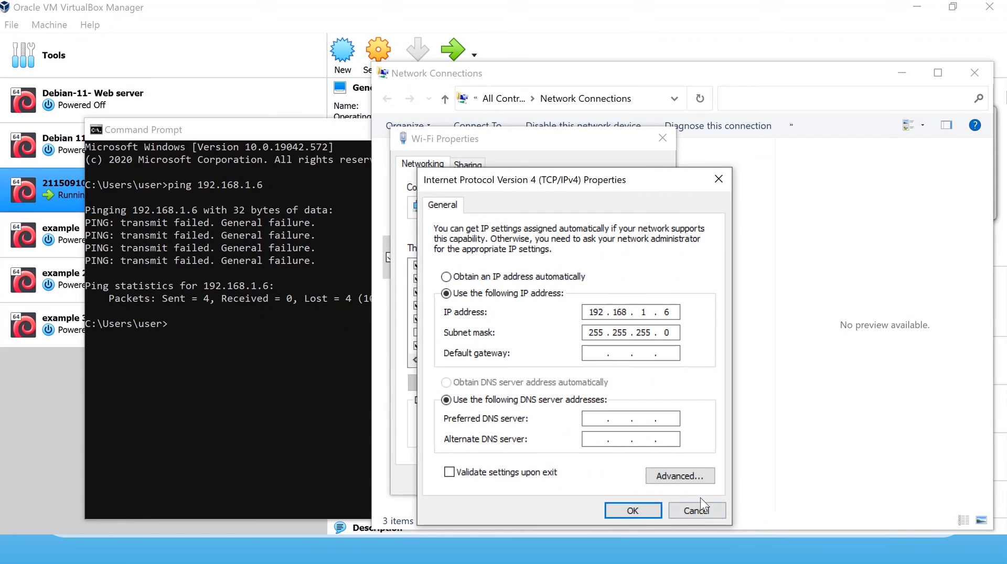
Close the Wi-Fi IPv4 and adapter dialogs and return to Command Prompt.
drag(630, 187, 549, 107)
click(610, 431)
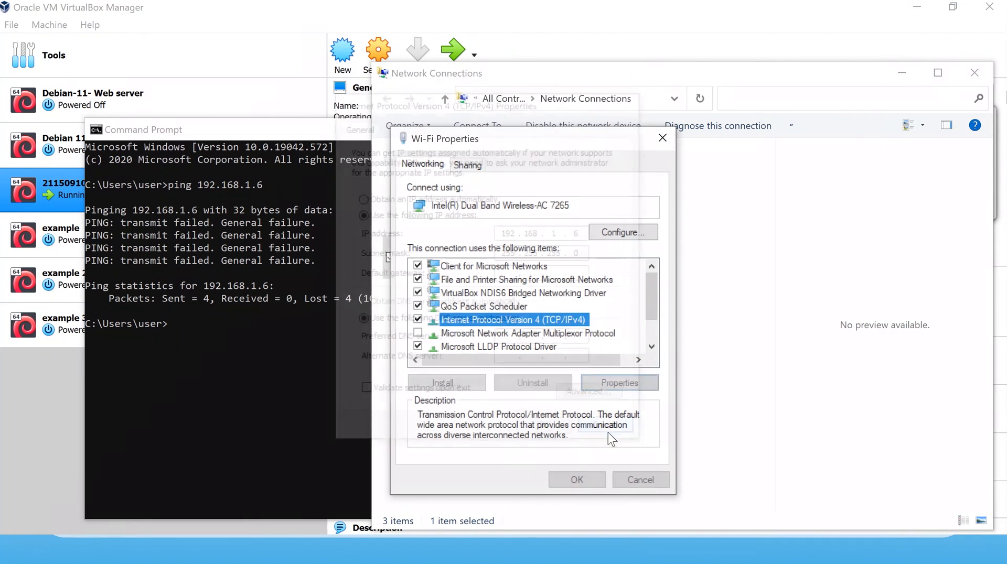
click(575, 480)
click(240, 335)
click(277, 323)
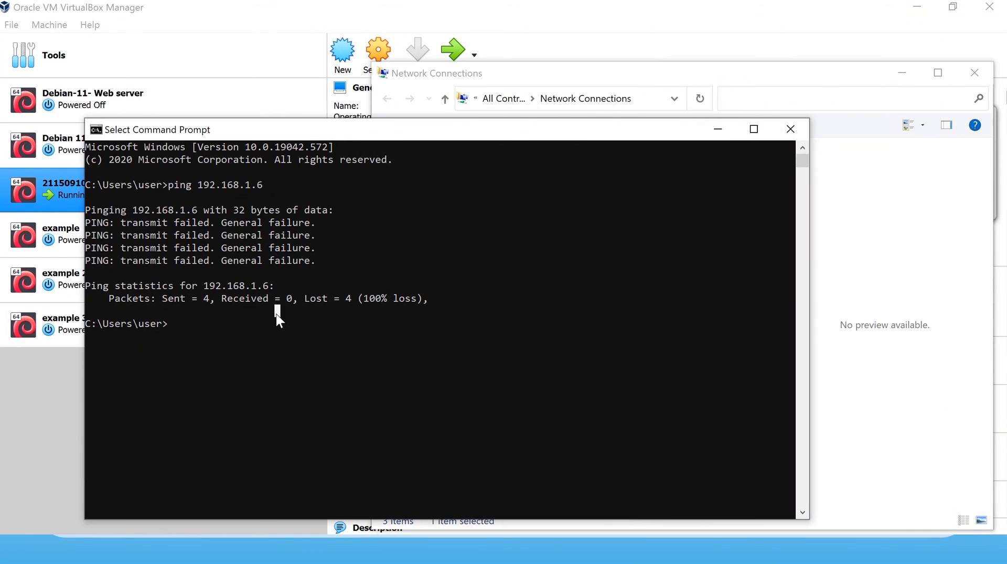
Run 'ping 192.168.1.6' again in Command Prompt; the pings still fail.
click(230, 361)
text(p)
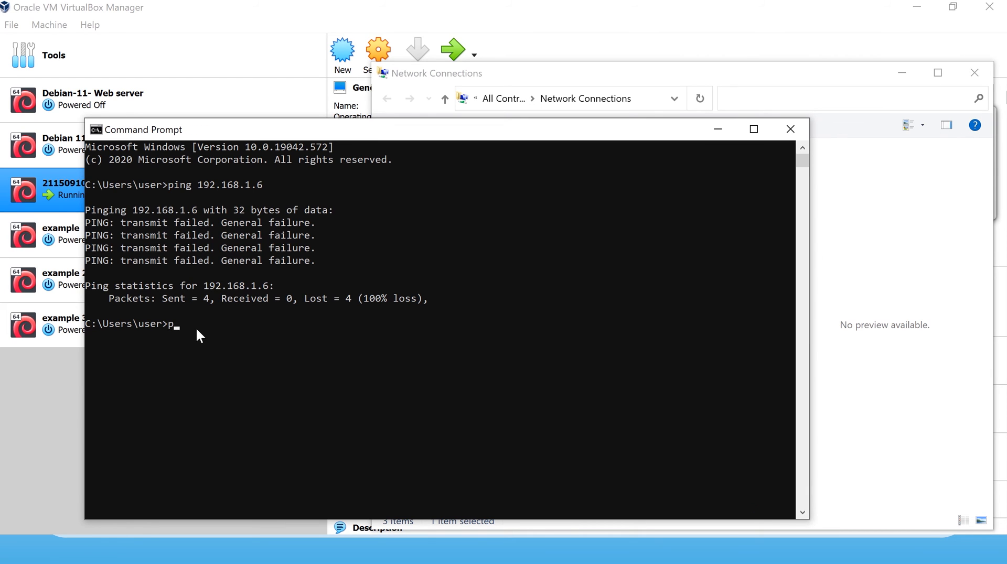
text(ing 192.168.1.6)
key(Return)
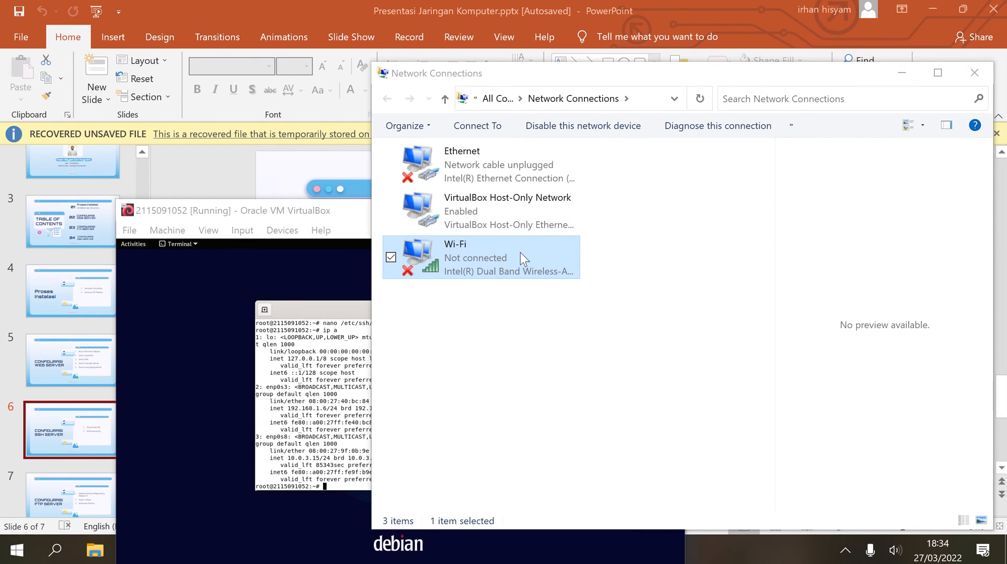
Change the VirtualBox Host-Only adapter's IPv4 address to 192.168.1.7 and save.
double_click(520, 204)
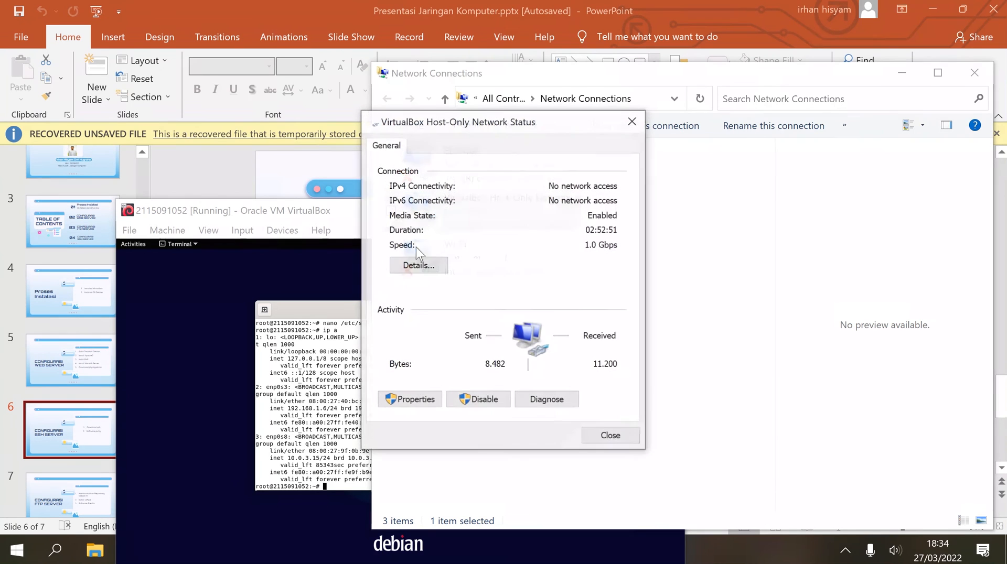
click(599, 434)
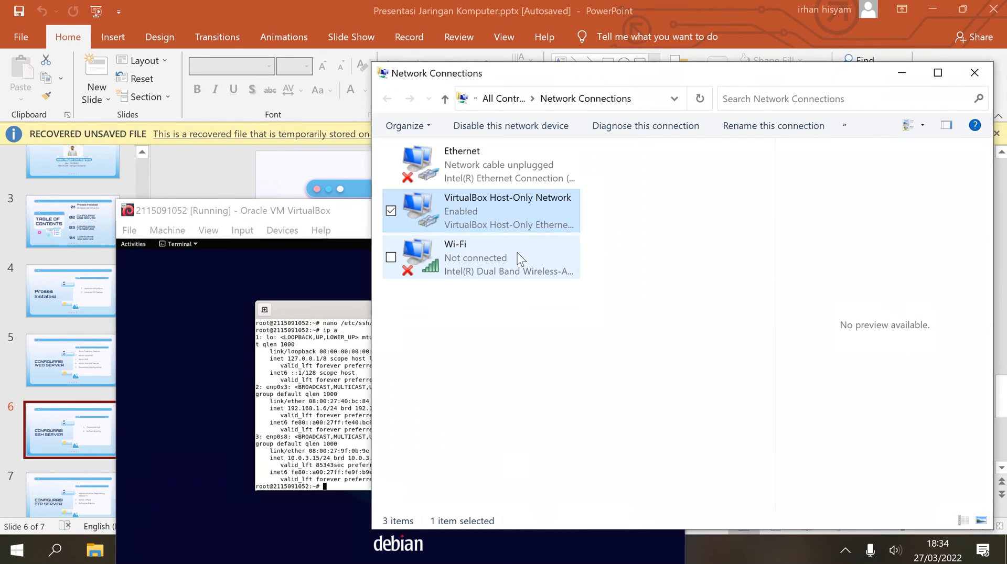
right_click(498, 205)
click(439, 355)
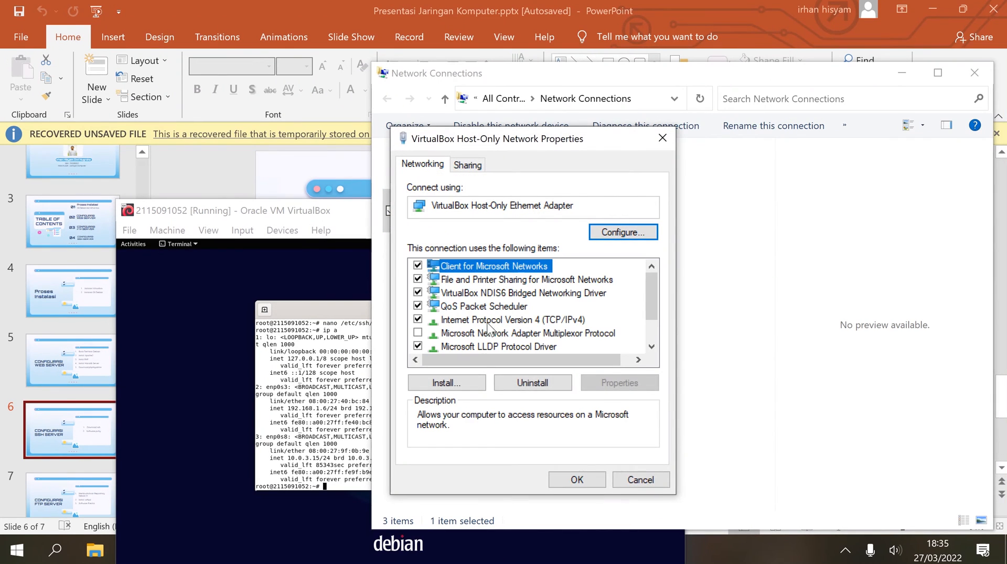
click(493, 321)
click(619, 382)
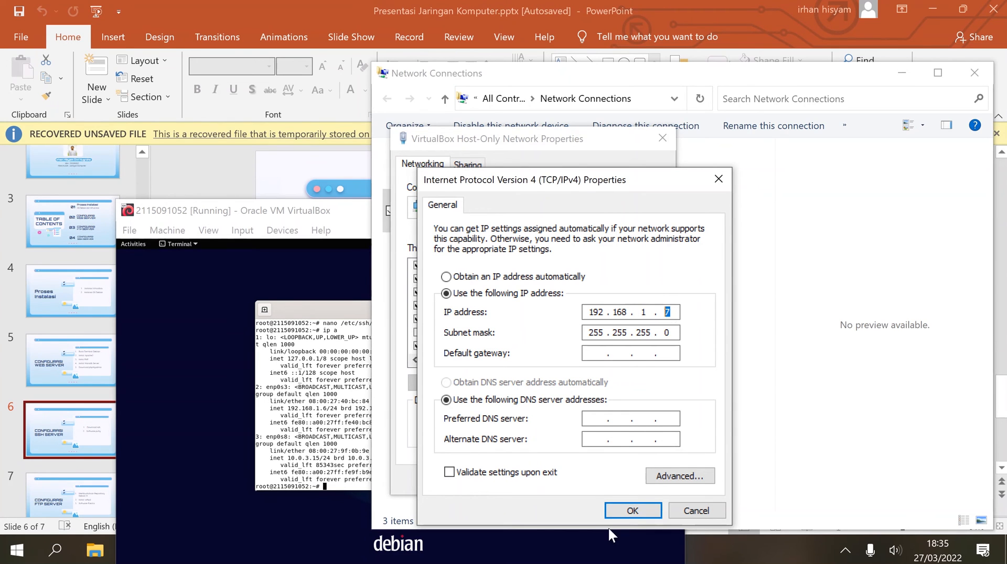
click(622, 511)
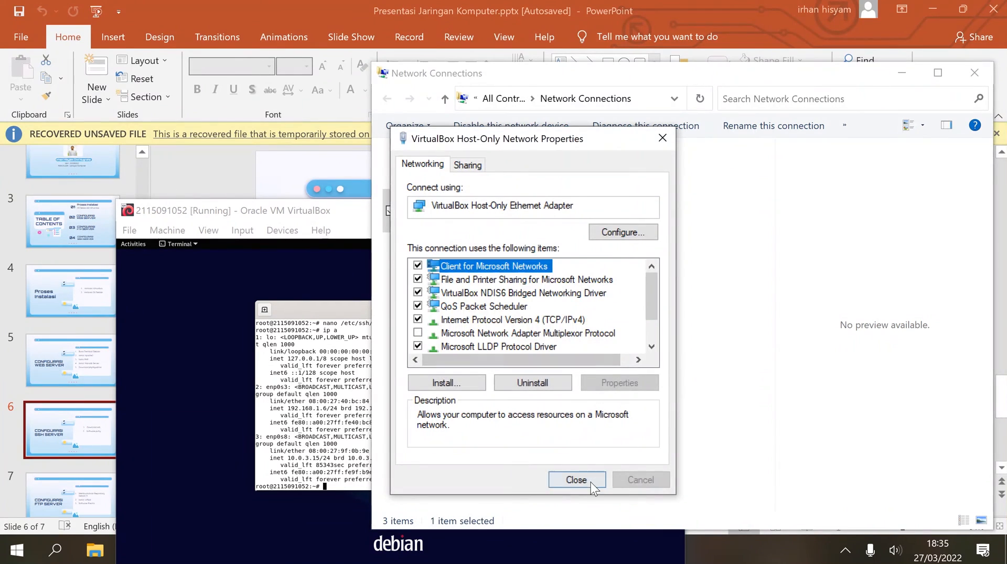
click(592, 487)
Recheck the Wi-Fi IPv4 settings (192.168.1.6, mask 255.255.255.0) and confirm them.
right_click(514, 267)
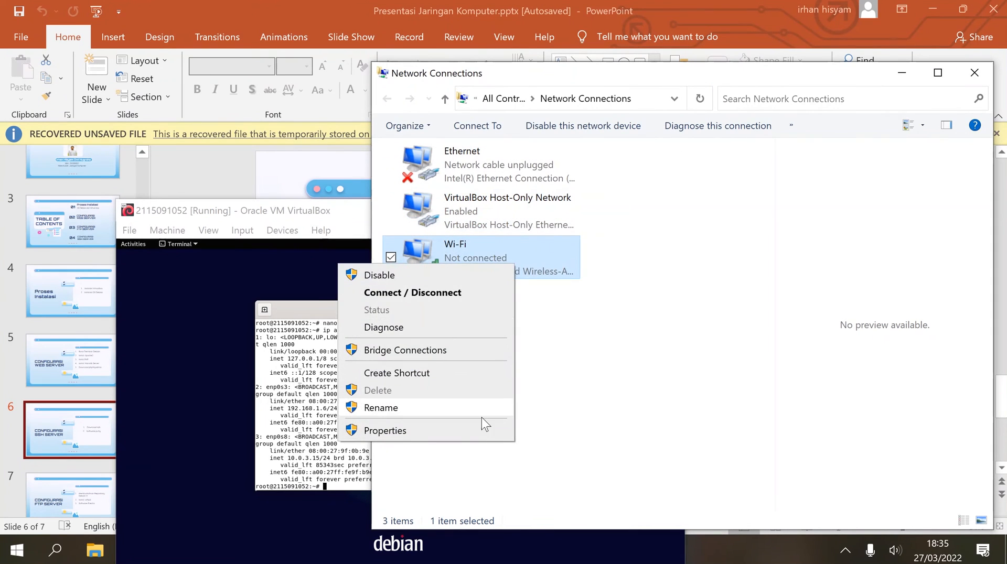
click(472, 431)
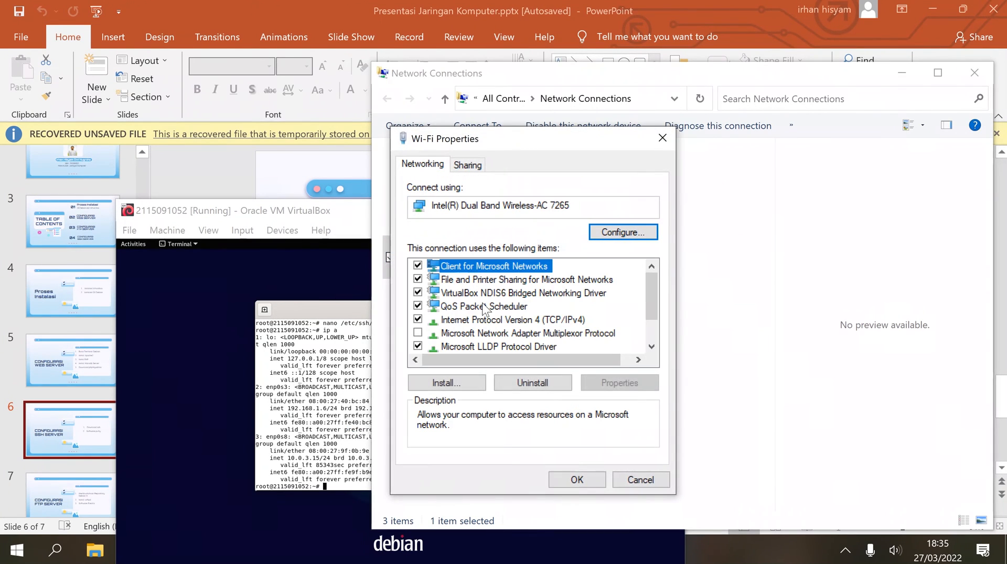
click(499, 318)
click(649, 387)
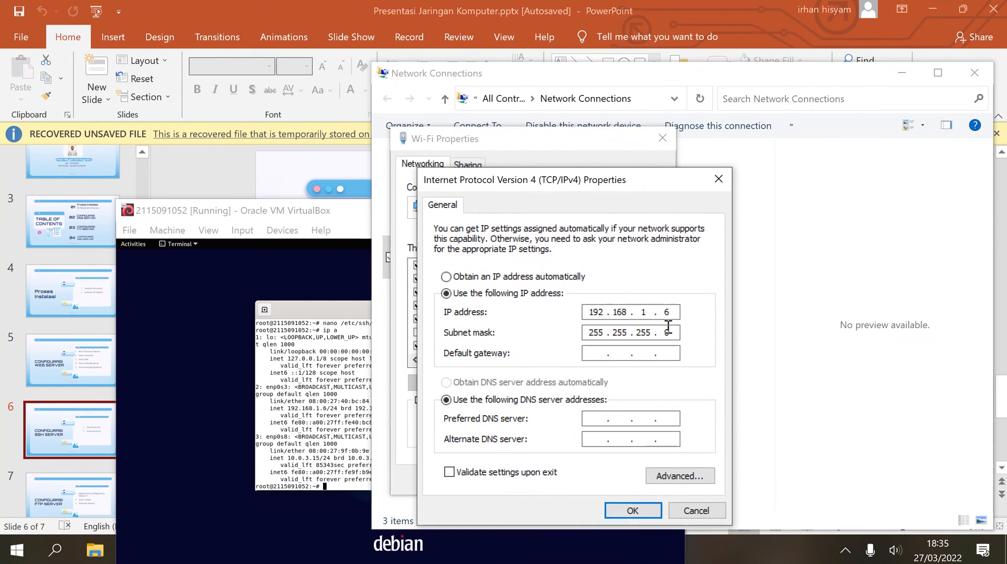
double_click(595, 313)
double_click(621, 312)
click(629, 510)
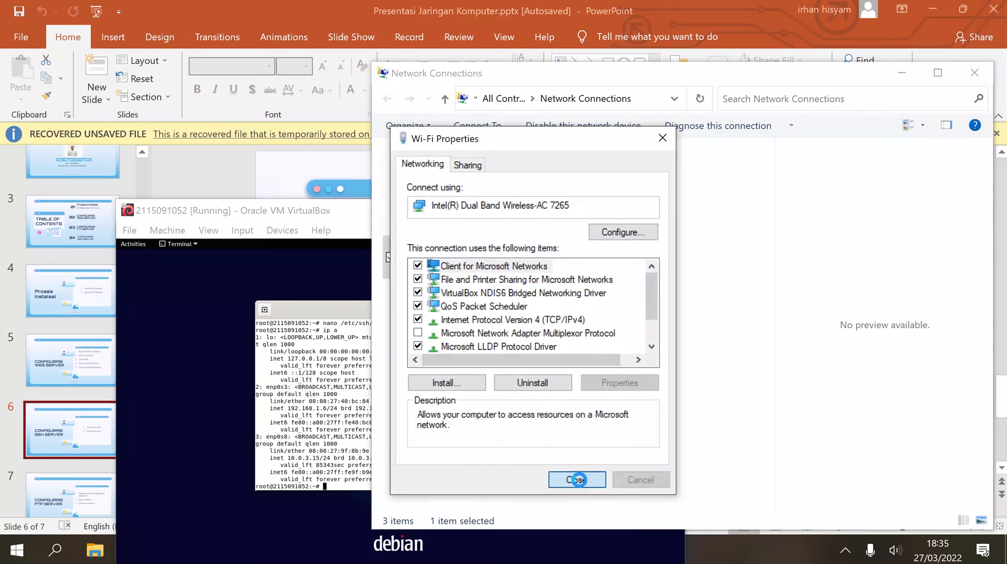
click(576, 479)
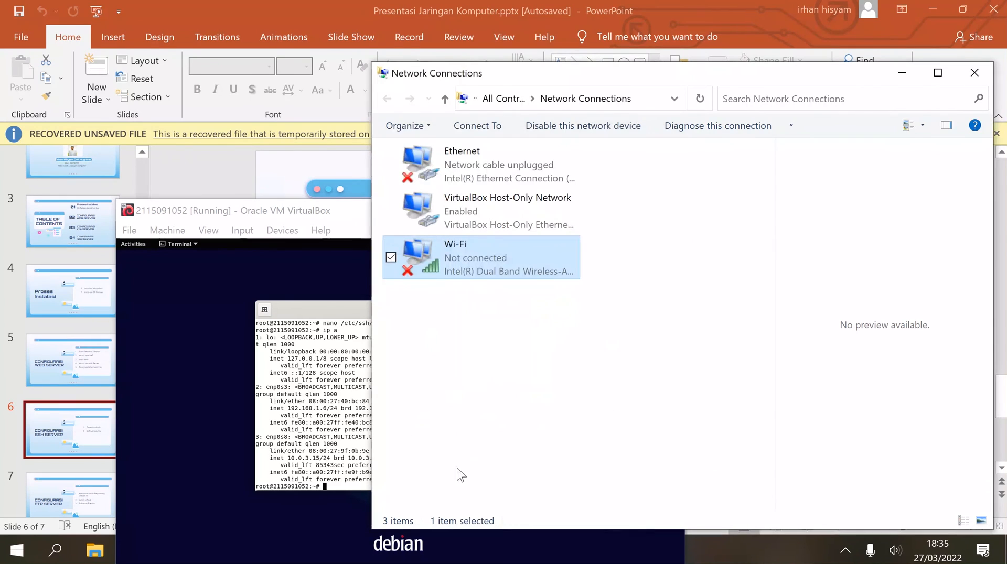
From Command Prompt, ping 192.168.1.6 (4 sent, 4 received, 0% loss), then close the console.
click(55, 550)
text(com)
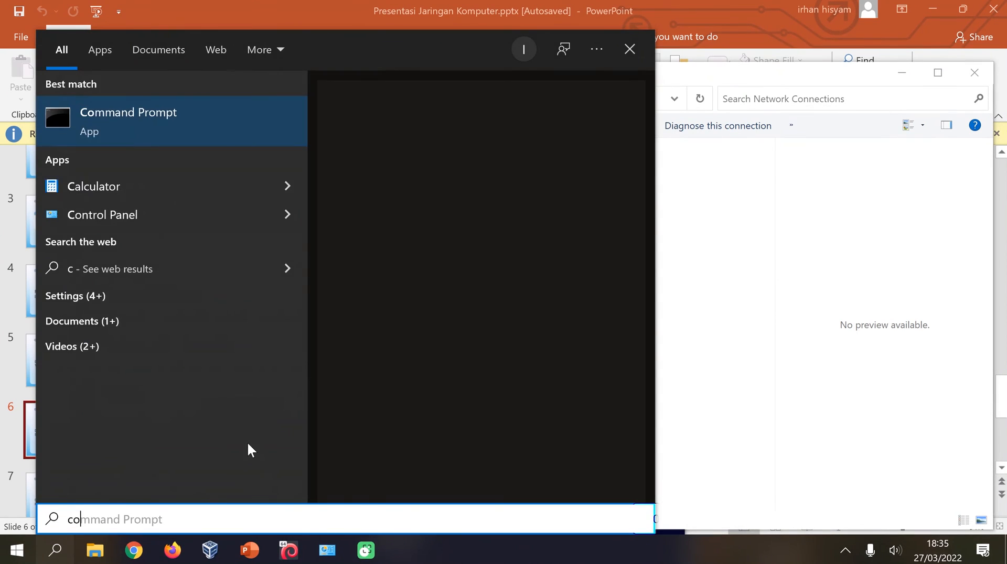
click(121, 127)
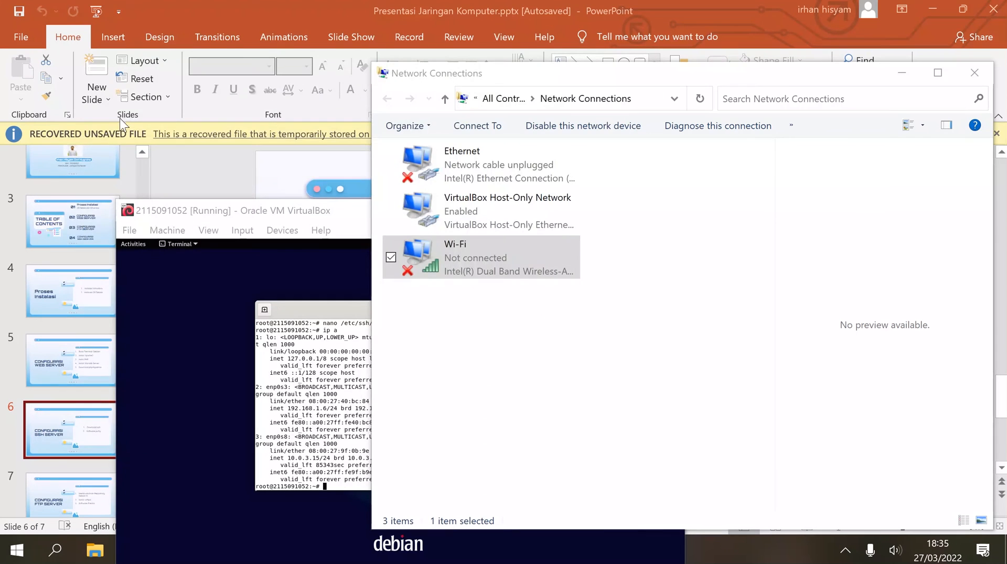
text(pi)
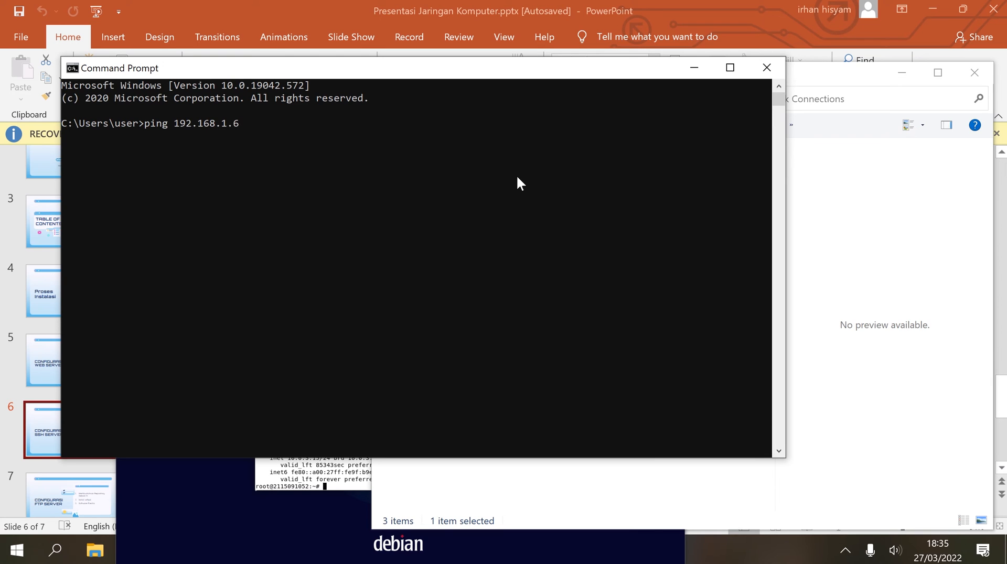
text(ng 192.168.1.6)
key(Return)
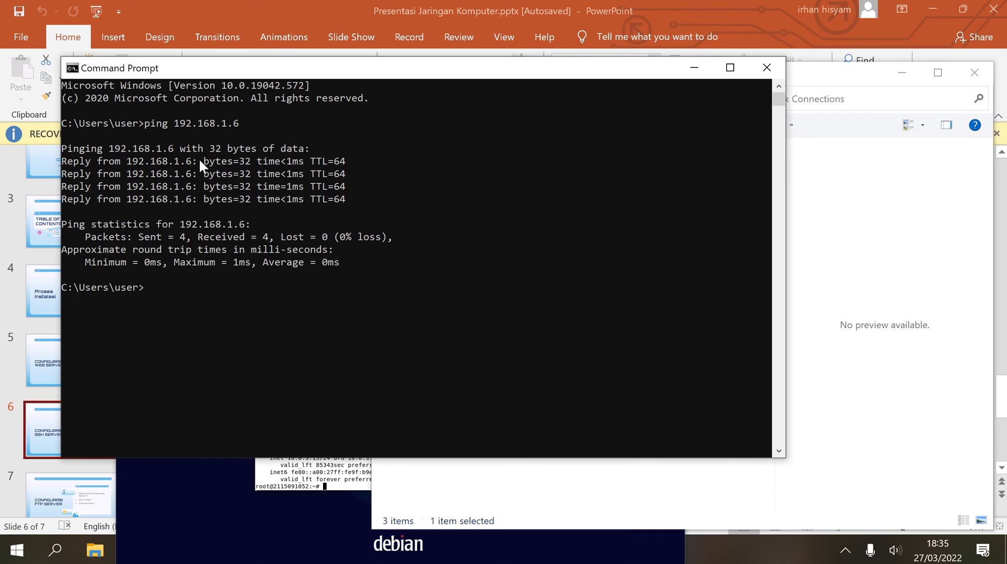
click(767, 66)
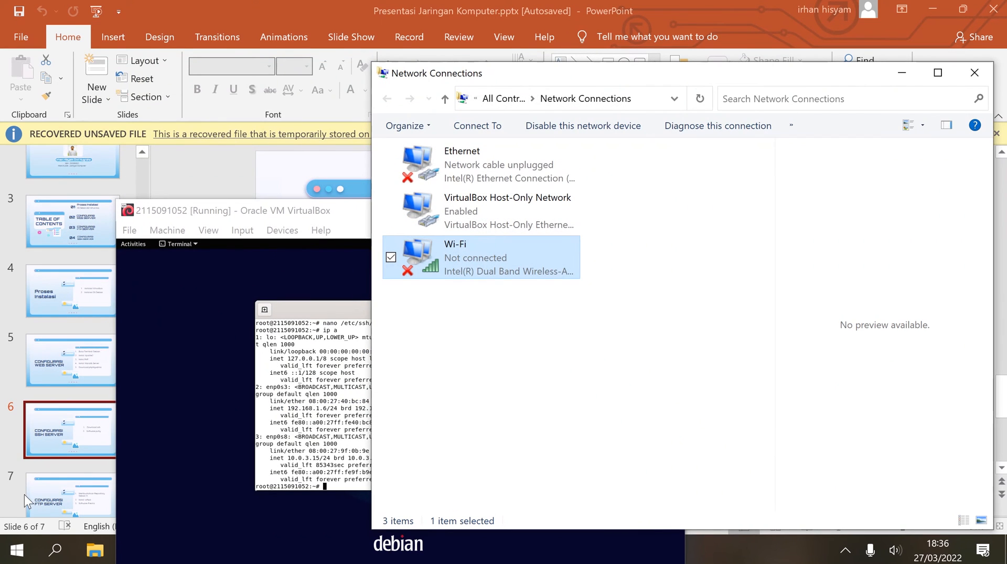
Find PuTTY through Windows search and launch it.
click(56, 552)
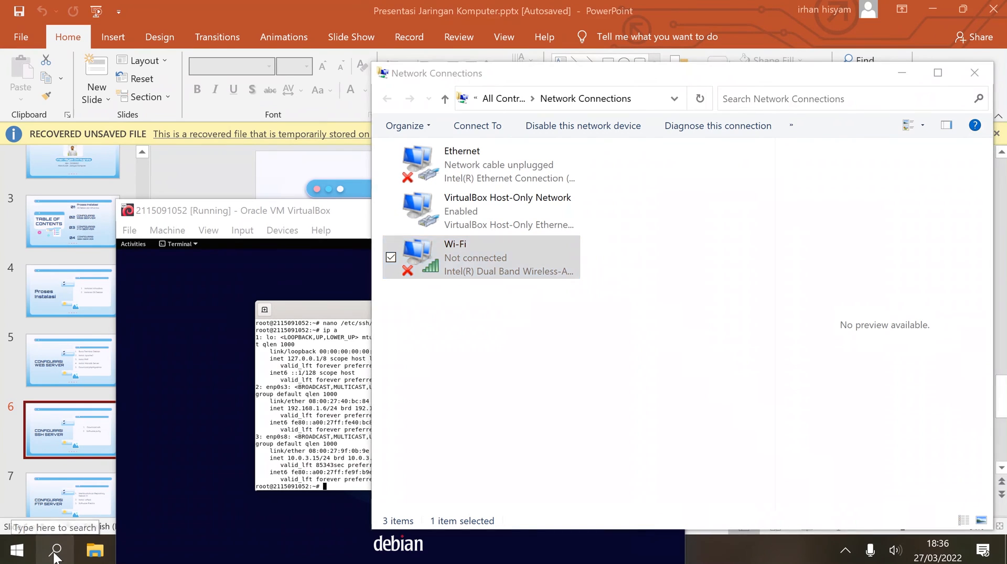
text(p)
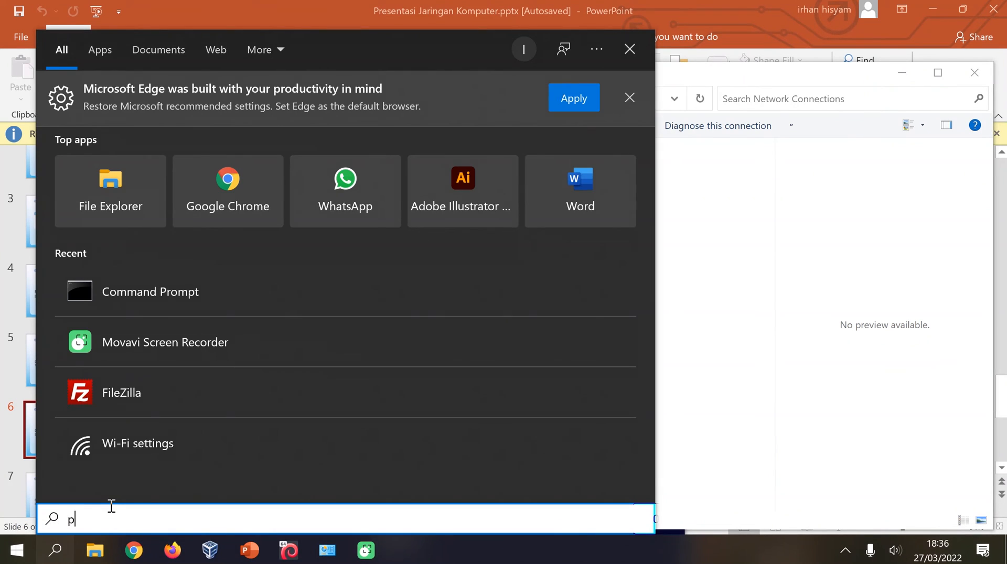
text(uttu)
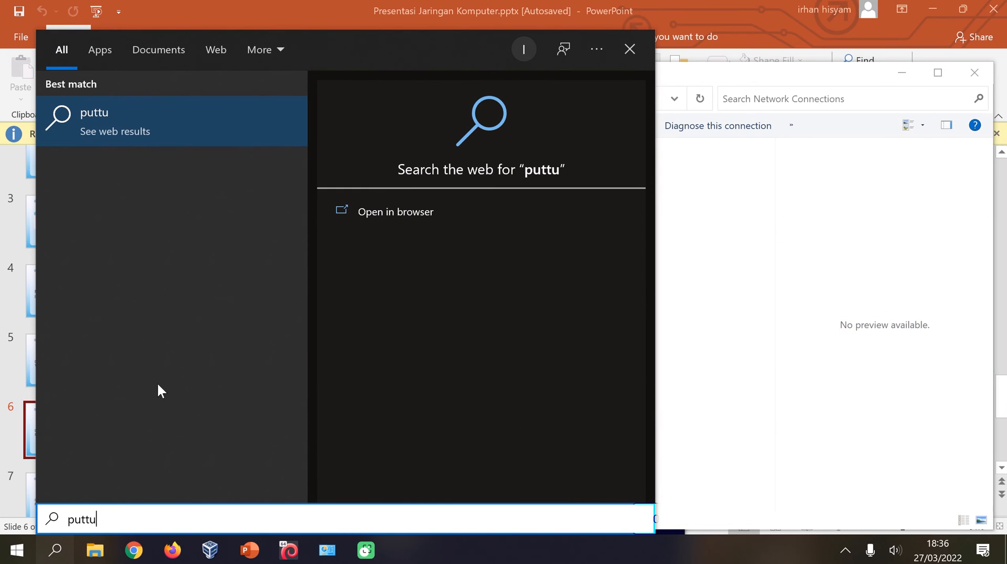
key(BackSpace)
text(y)
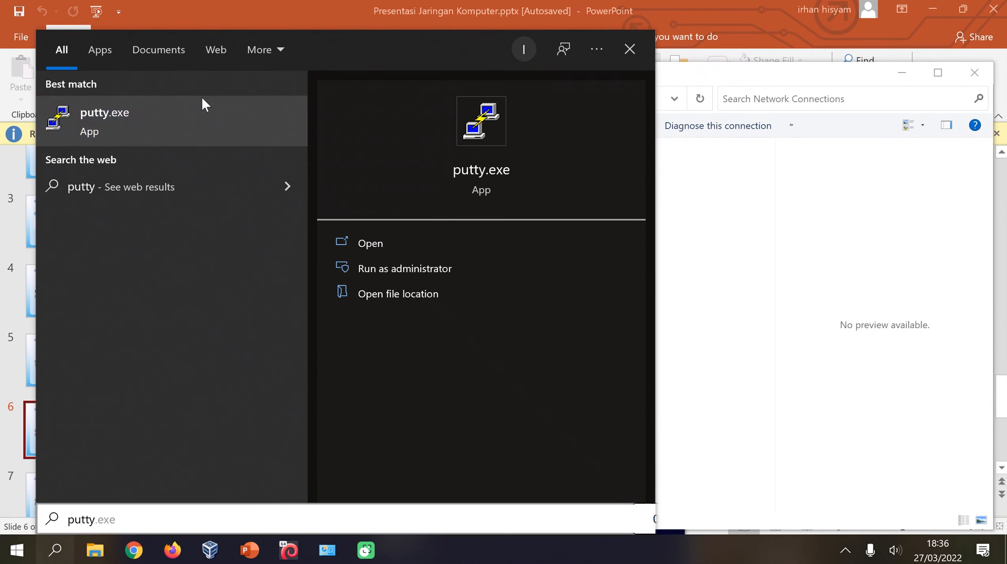
click(203, 102)
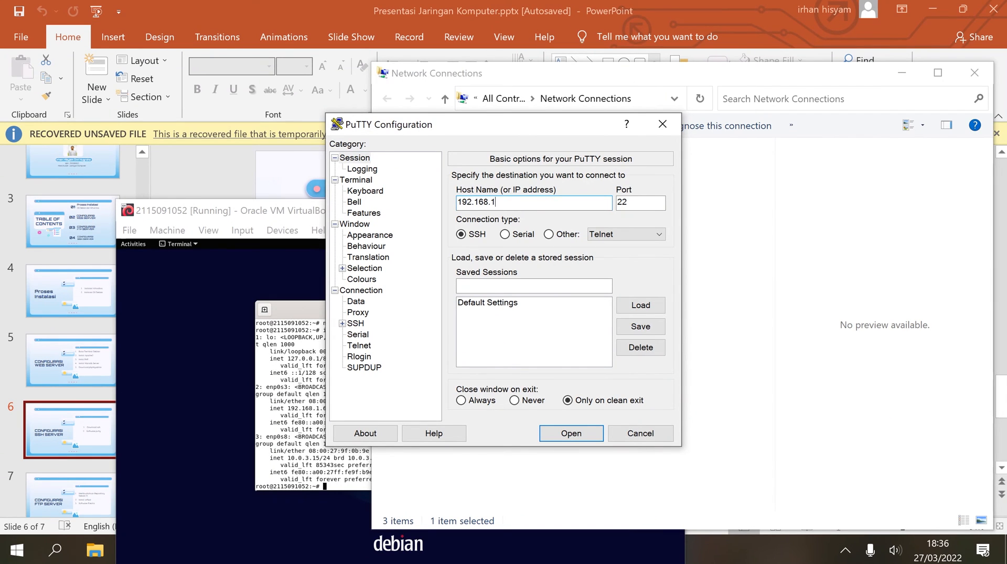
Open an SSH session to 192.168.1.6 and accept the server's host key.
text(192.168.1.6)
click(589, 434)
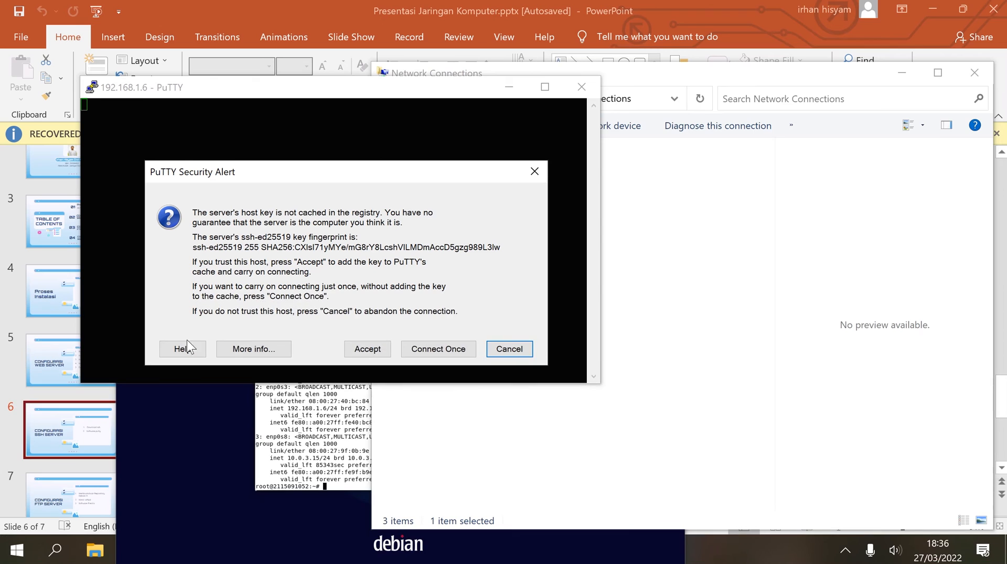
click(368, 349)
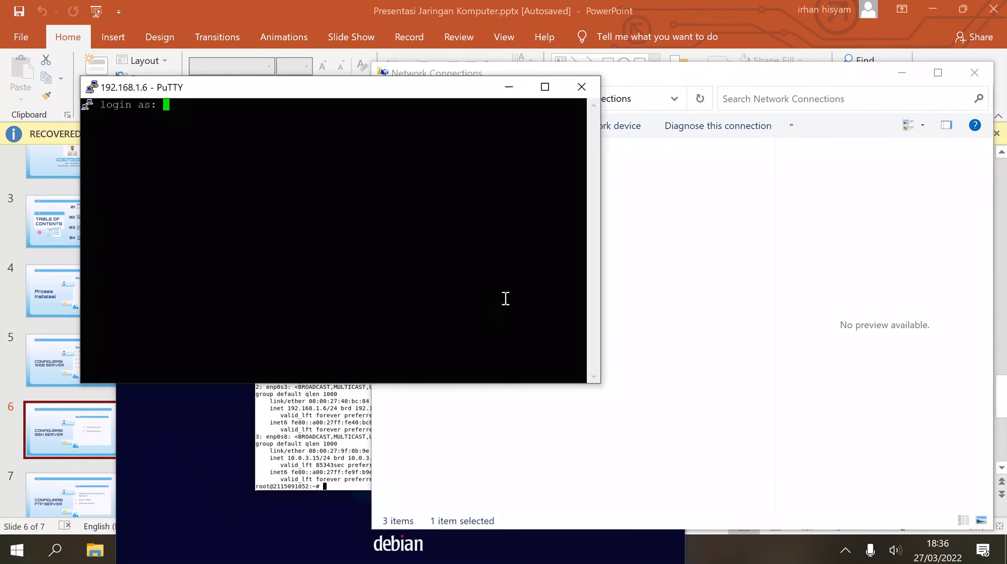
Log in at the 'login as:' prompt with the user name and its password.
text(irhan)
key(Return)
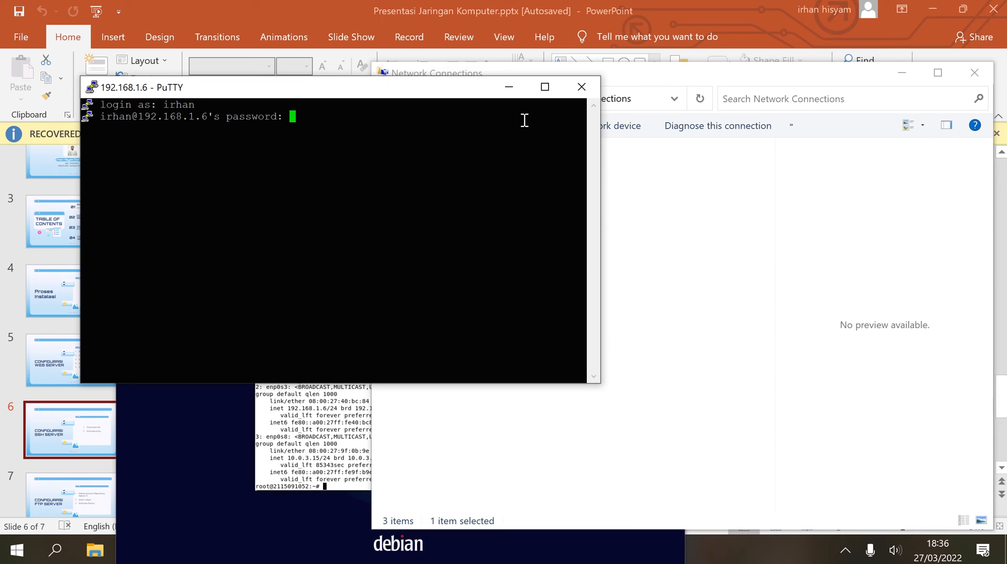
key(Return)
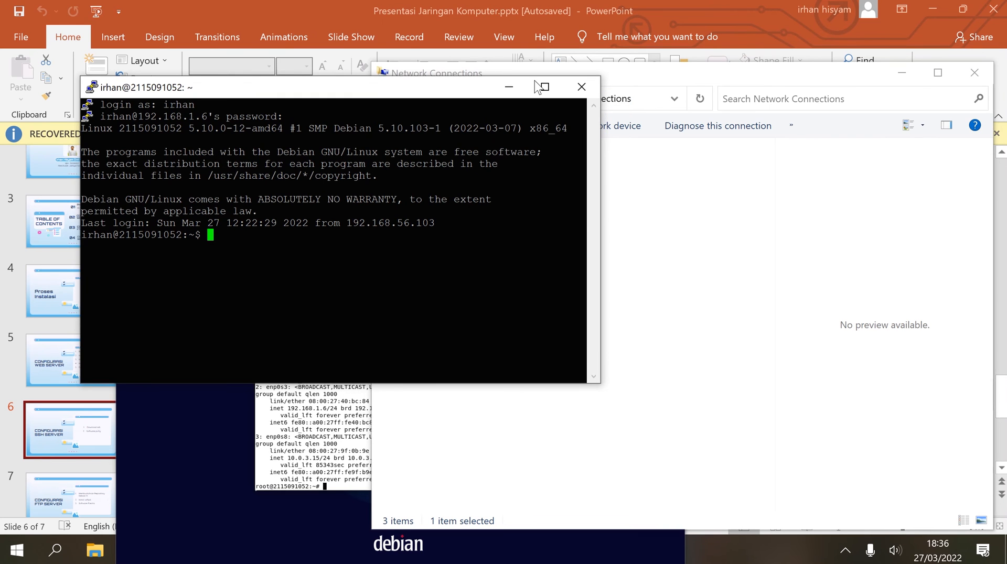
Rearrange the VirtualBox and Network Connections windows, then bring PuTTY back to front.
click(920, 8)
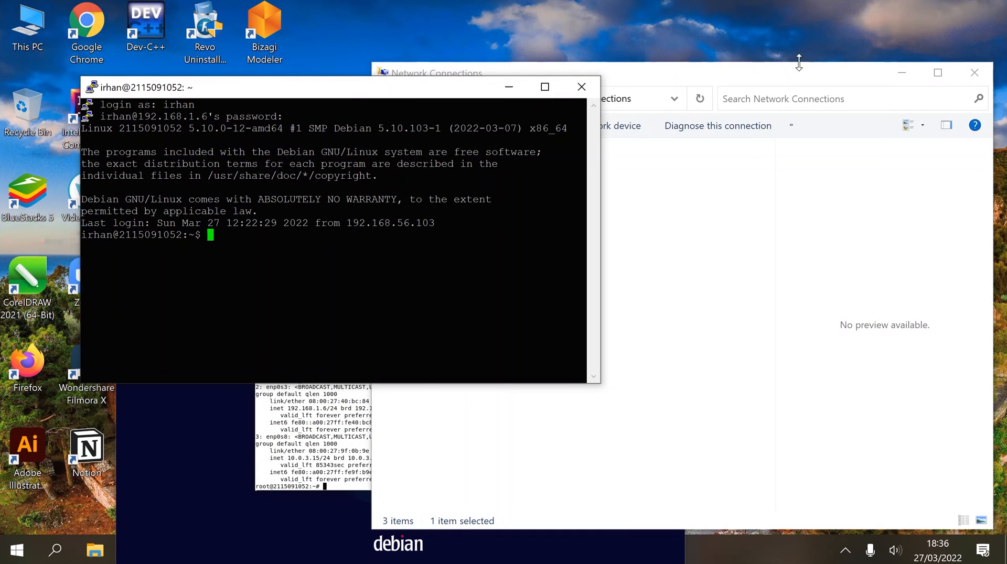
drag(733, 78, 852, 421)
click(659, 359)
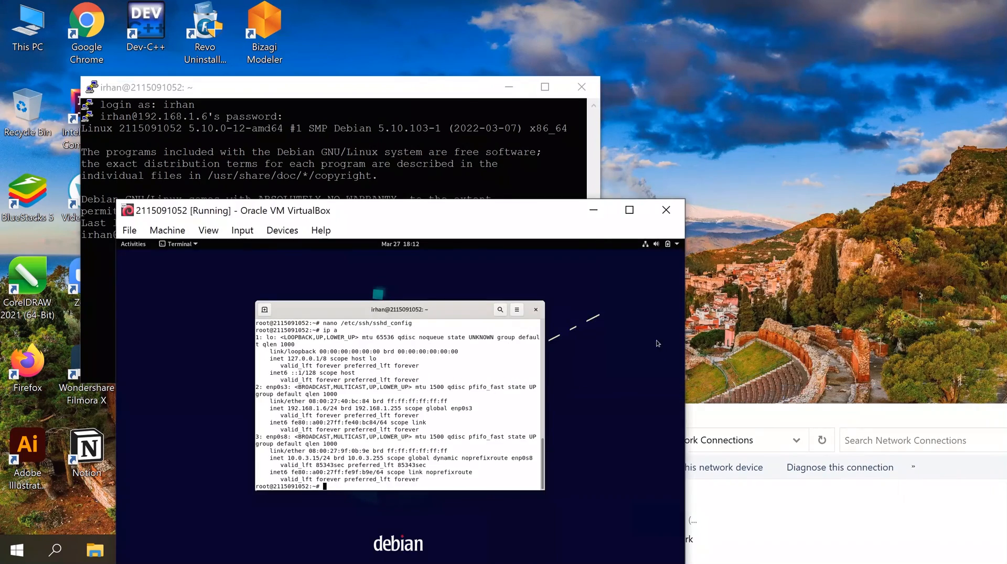
drag(466, 214, 694, 80)
drag(997, 425, 697, 411)
click(724, 400)
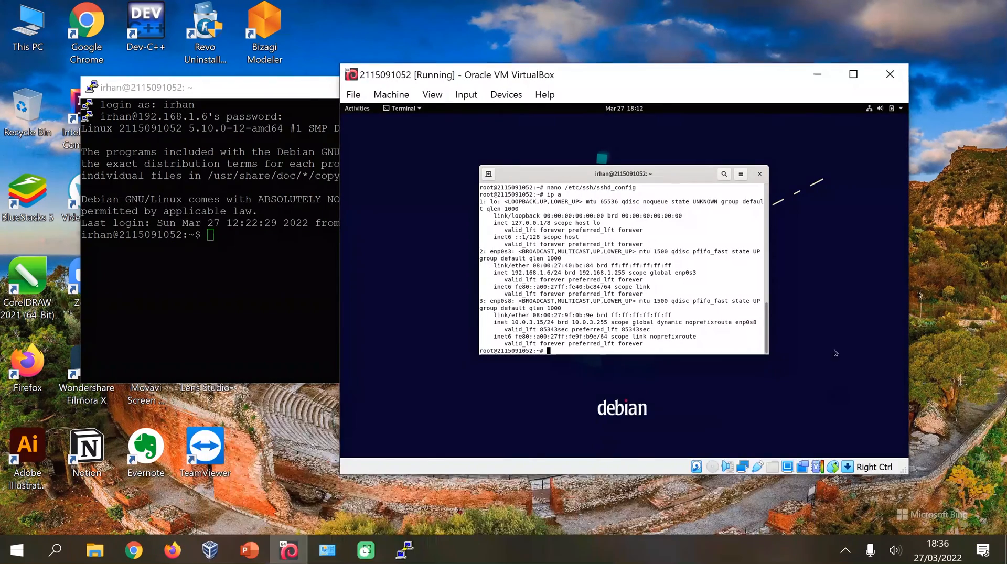
drag(508, 76, 635, 63)
click(292, 234)
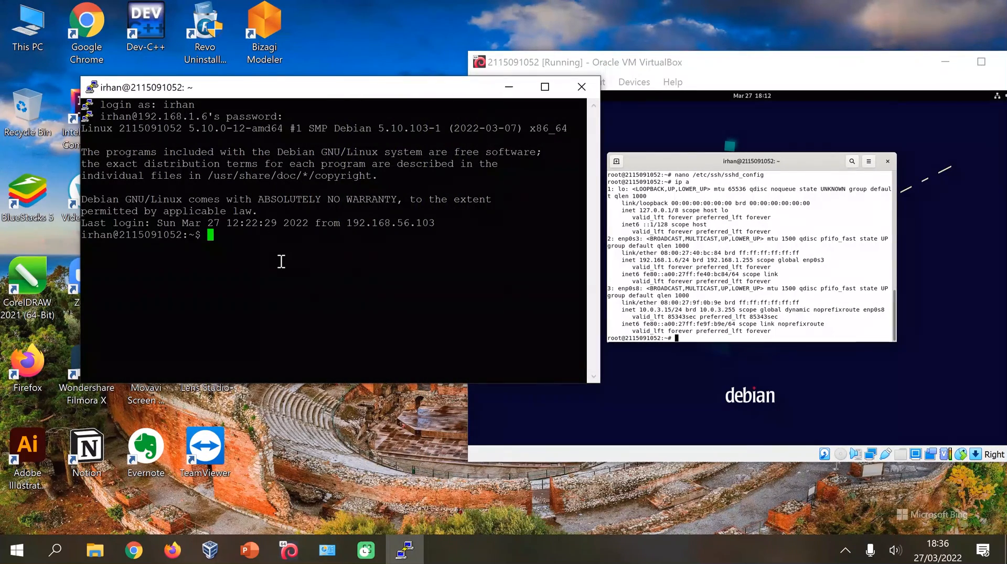
Switch to root with su - and the root password.
text(su -)
key(Return)
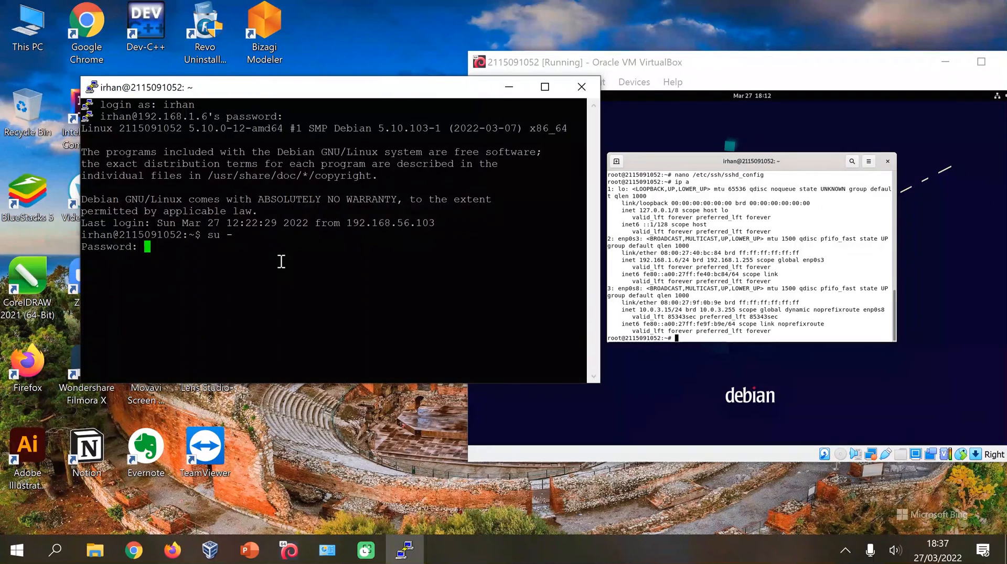
key(Return)
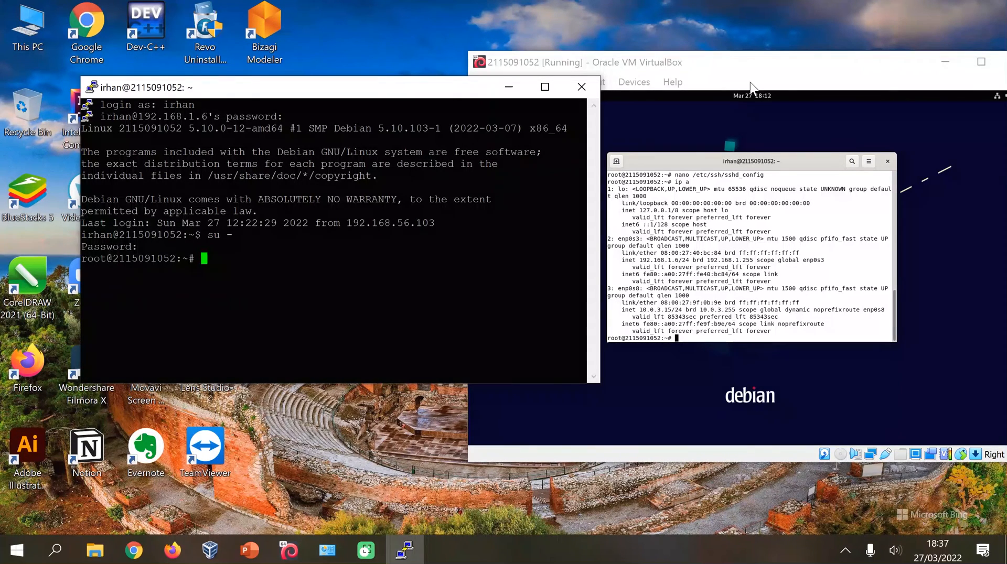
click(755, 65)
click(378, 89)
Run apt install mc and confirm with y; it fails to resolve ftp.debian.org.
text(apt install mc)
key(Return)
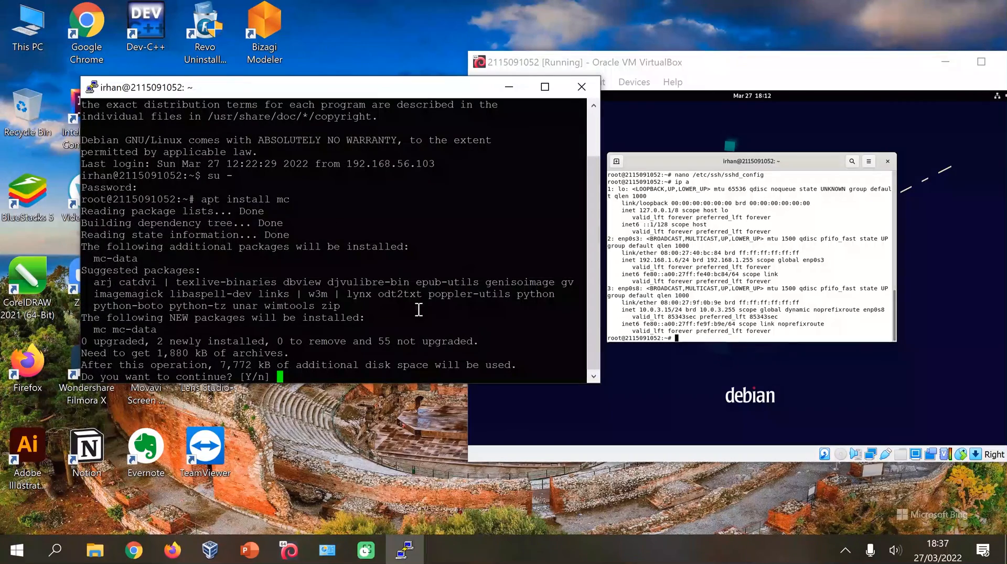
text(y)
key(Return)
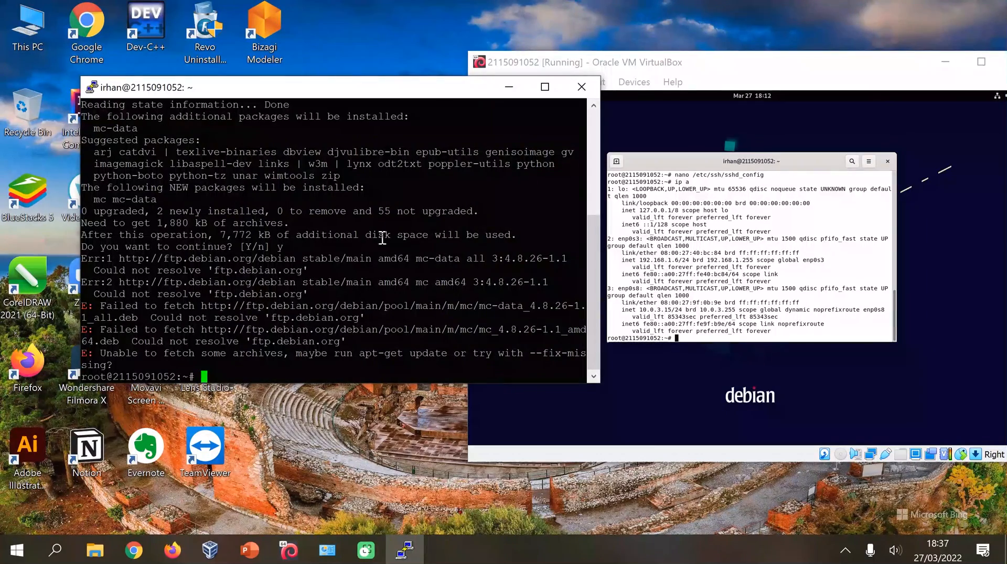
click(704, 153)
click(211, 279)
Select parts of the apt error output and reposition the PuTTY and VM windows.
click(845, 551)
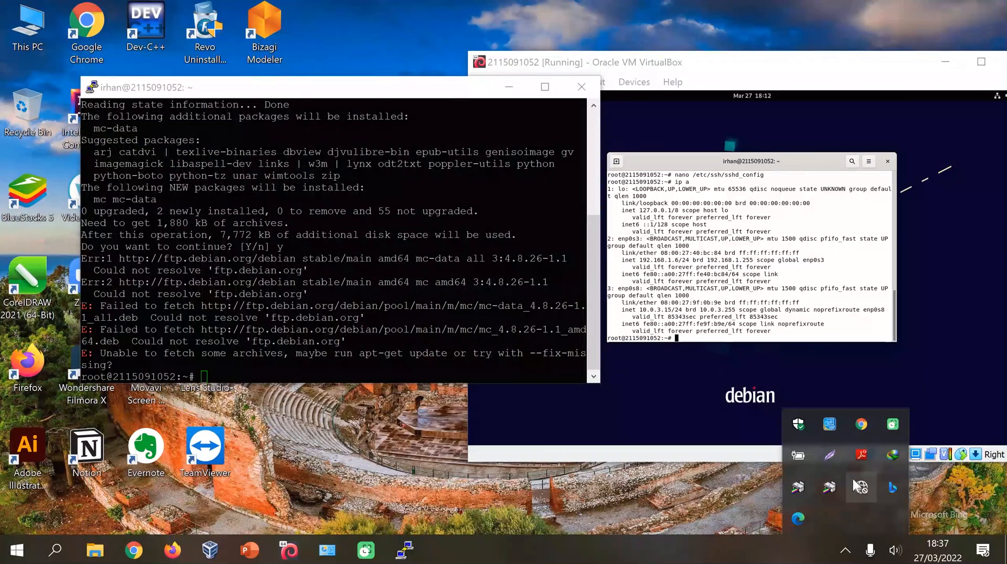
click(446, 205)
drag(232, 228, 261, 210)
drag(215, 164, 586, 202)
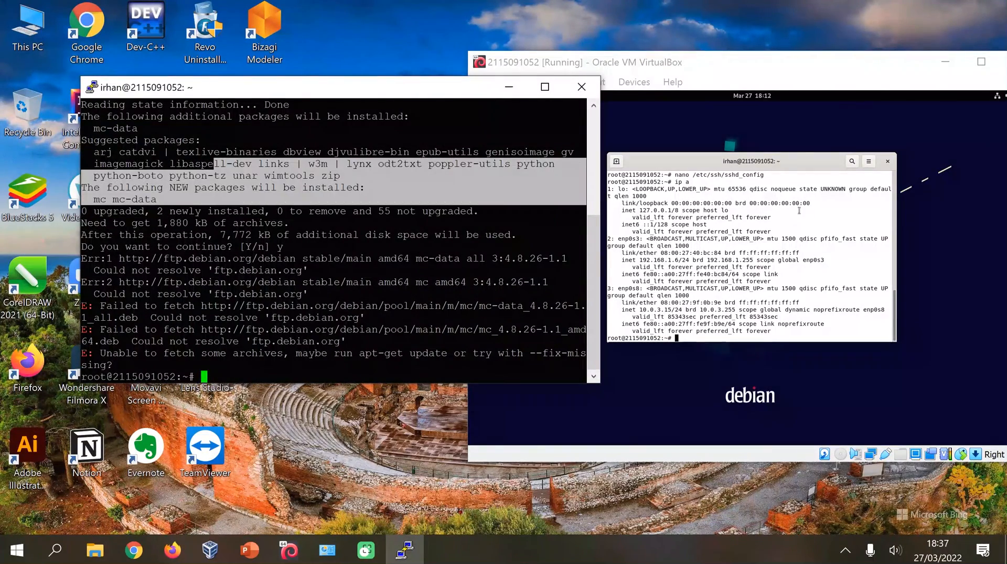
click(770, 227)
click(269, 357)
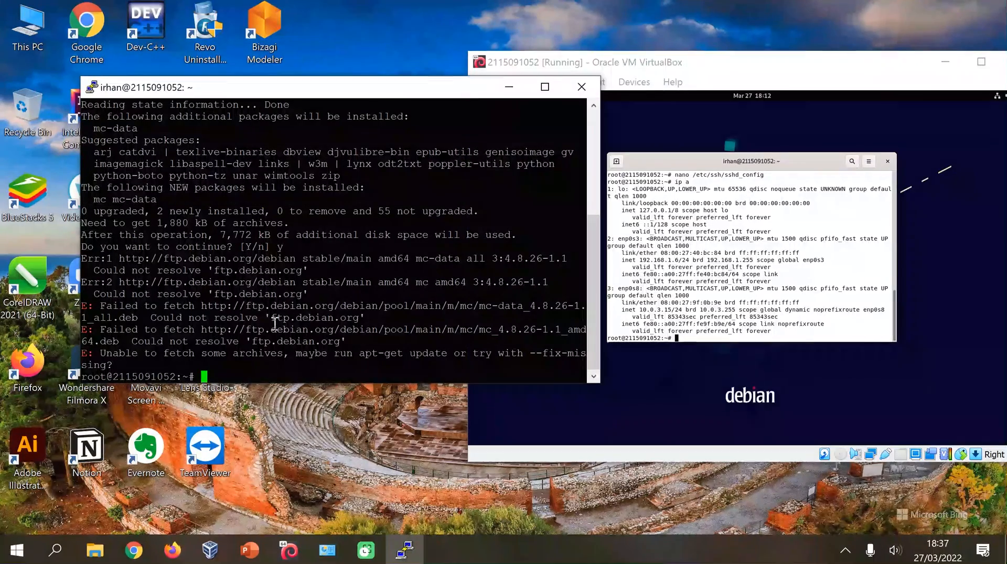
drag(440, 90, 464, 122)
click(777, 70)
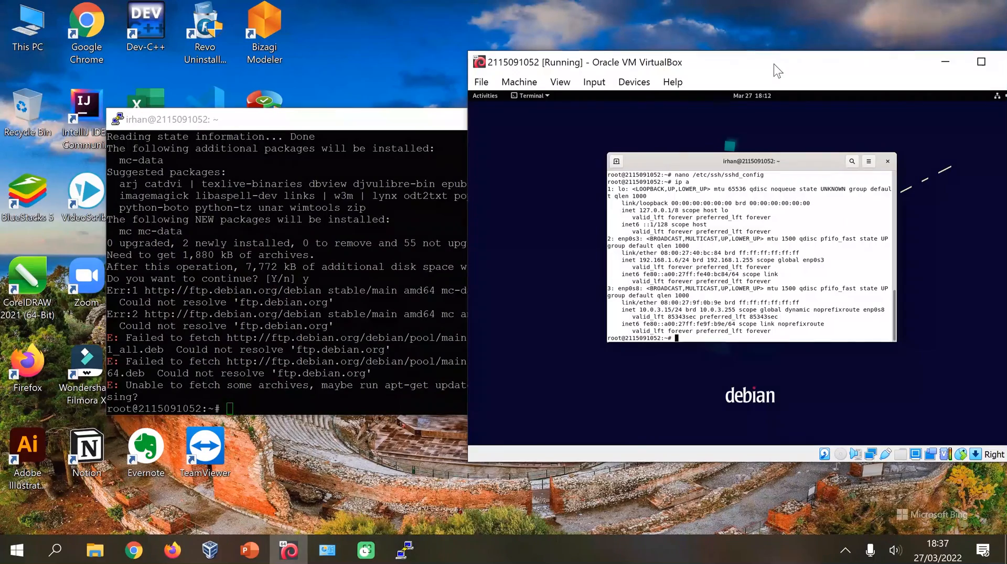
Switch back to the PowerPoint presentation via Task View.
key(alt+Tab)
click(402, 401)
click(355, 466)
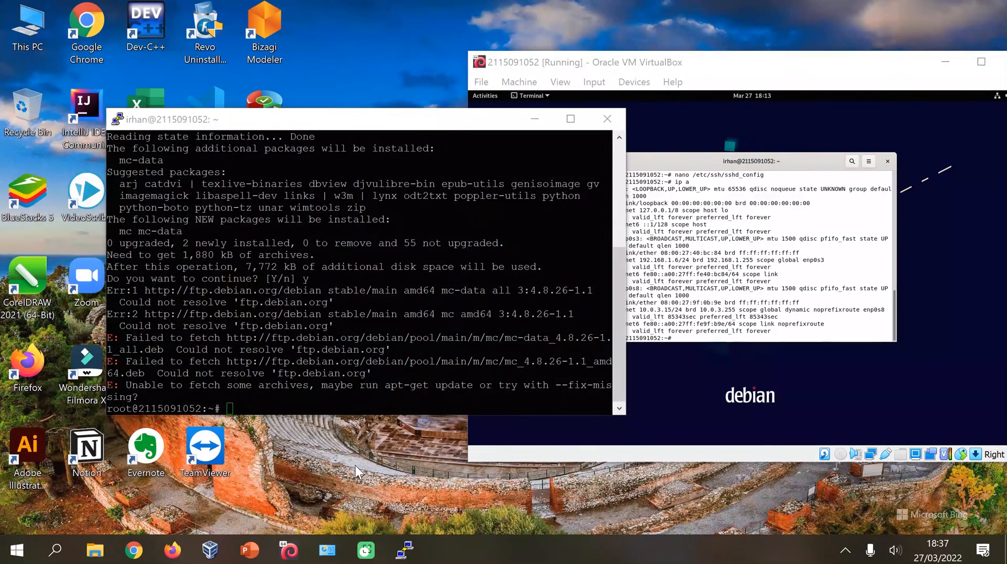
key(super+Tab)
click(386, 385)
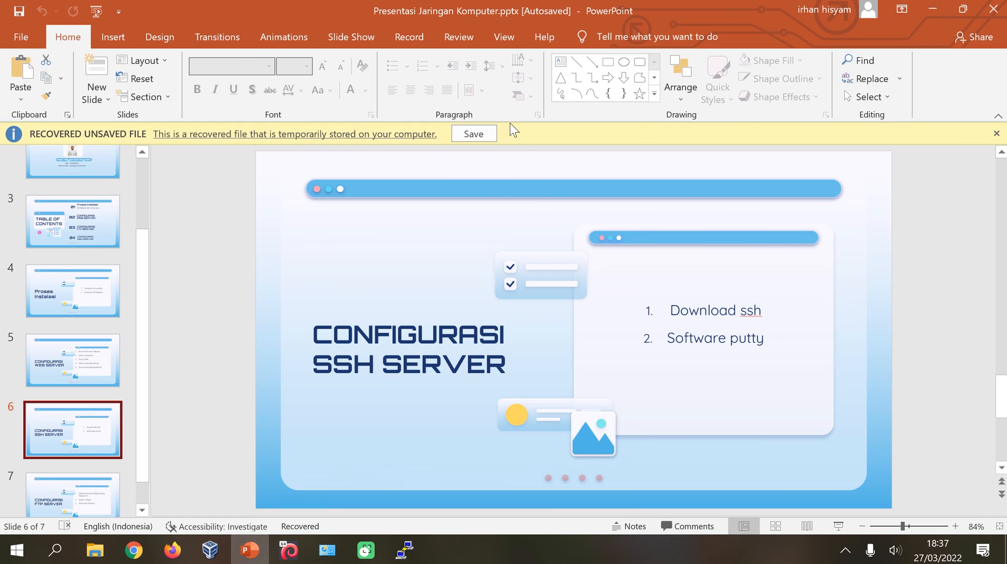
Select slide 7, 'Configurasi FTP Server', and start the slide show from it.
click(81, 493)
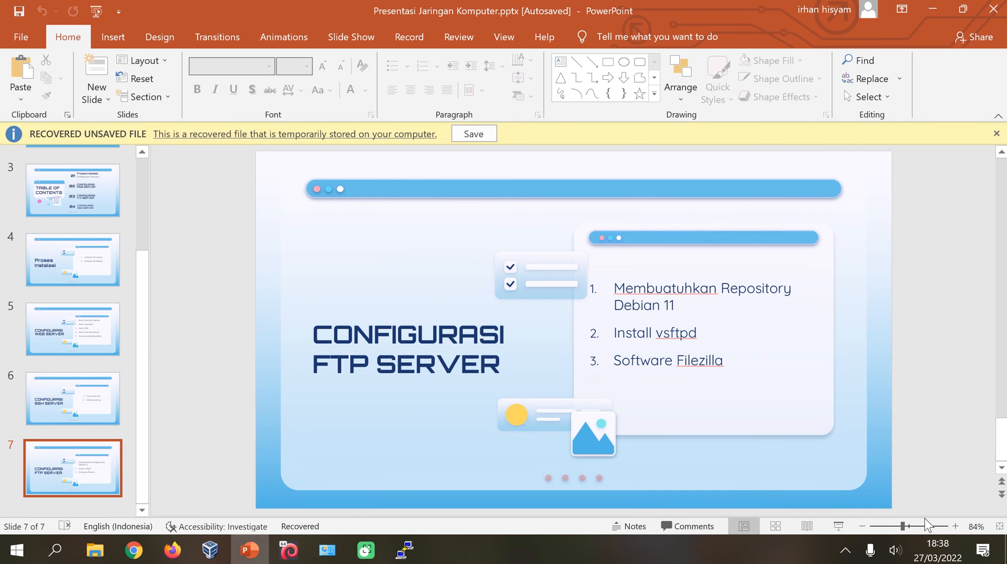
key(shift+F5)
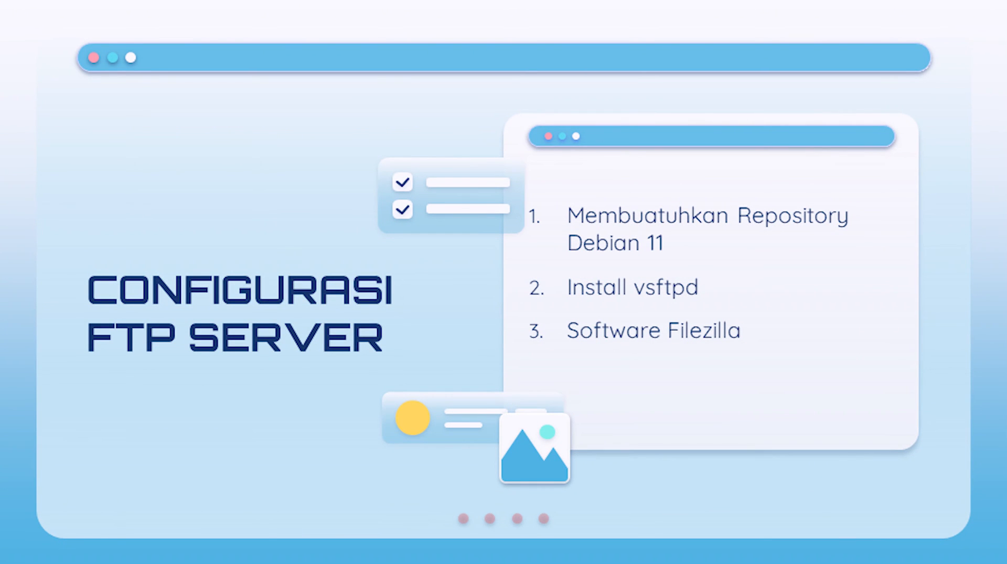